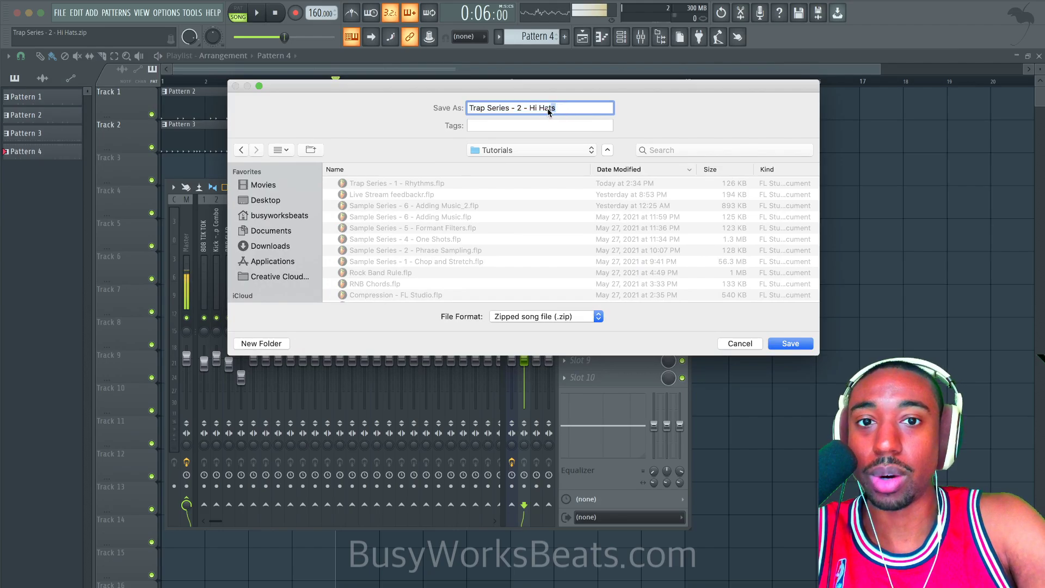
# Step: Save the project as a zipped song named "Trap Series - 3 - 808s" and close the mixer
pyautogui.write('80')
pyautogui.press('BackSpace')
pyautogui.press('BackSpace')
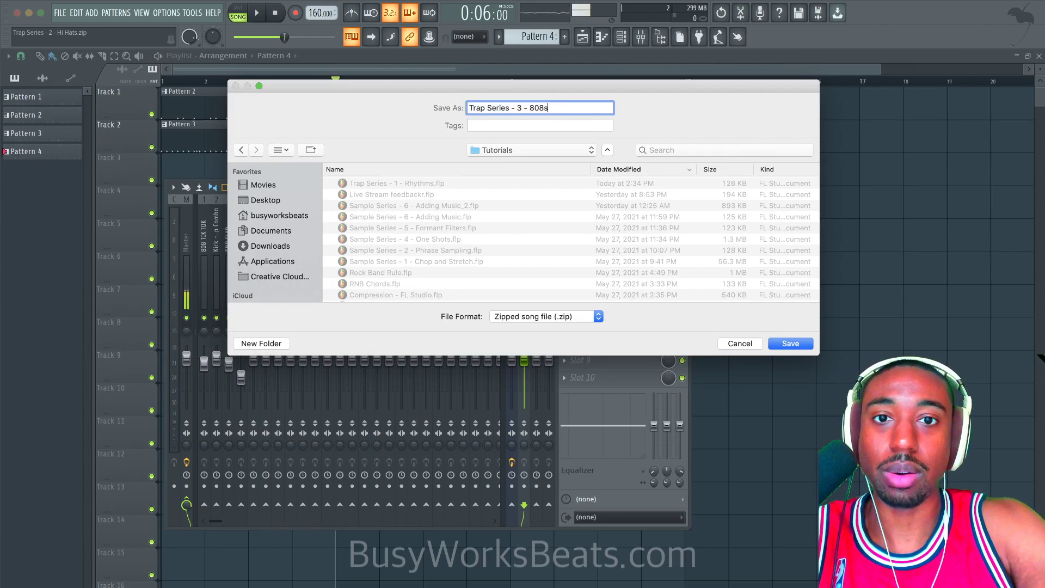
pyautogui.press('Return')
pyautogui.click(686, 192)
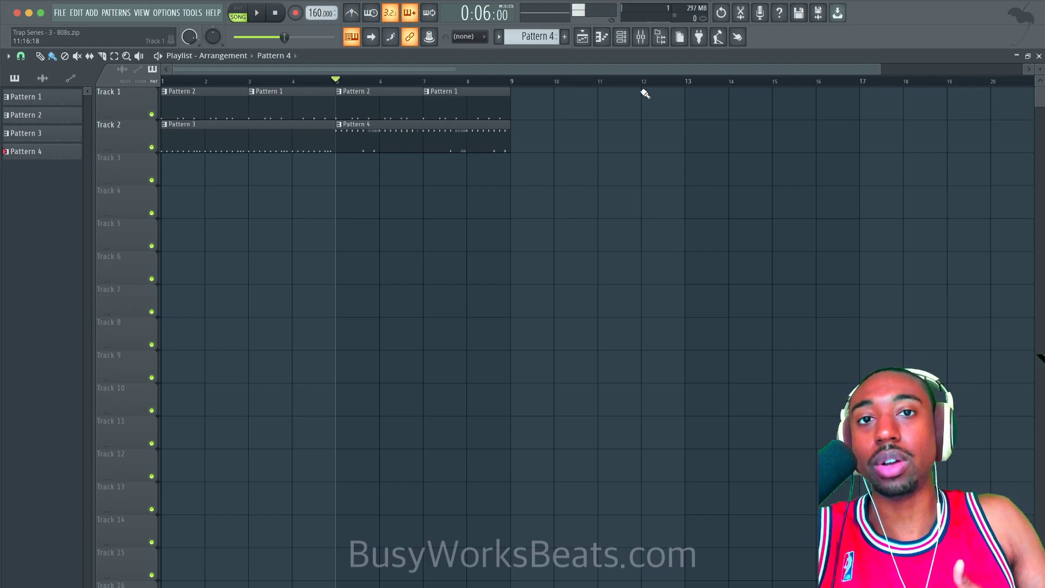
# Step: Show the channel rack, switch the active pattern to Pattern 1, and return to the playlist
pyautogui.click(621, 36)
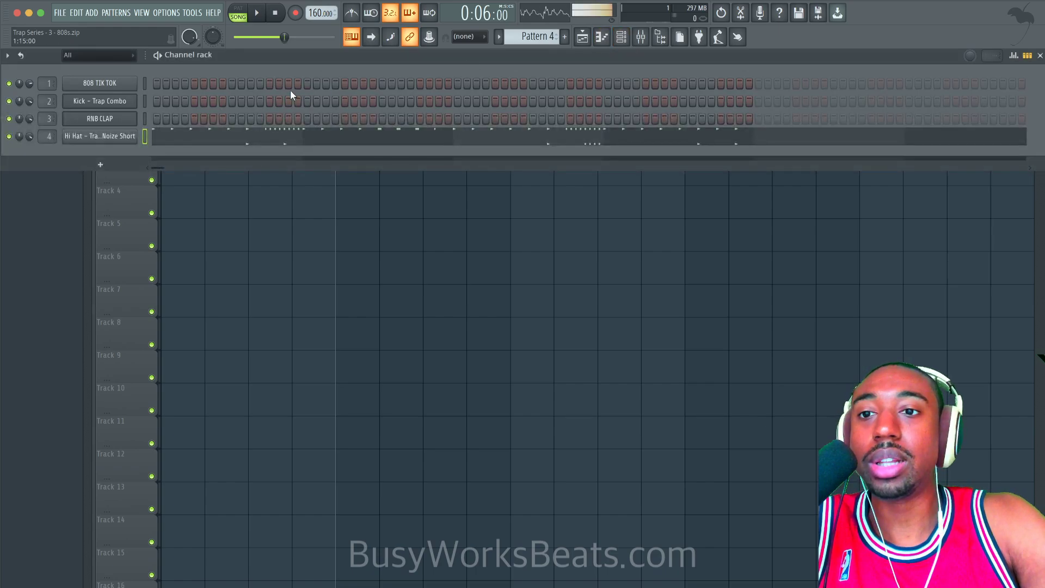
pyautogui.scroll(-1, 543, 43)
pyautogui.scroll(-2, 543, 43)
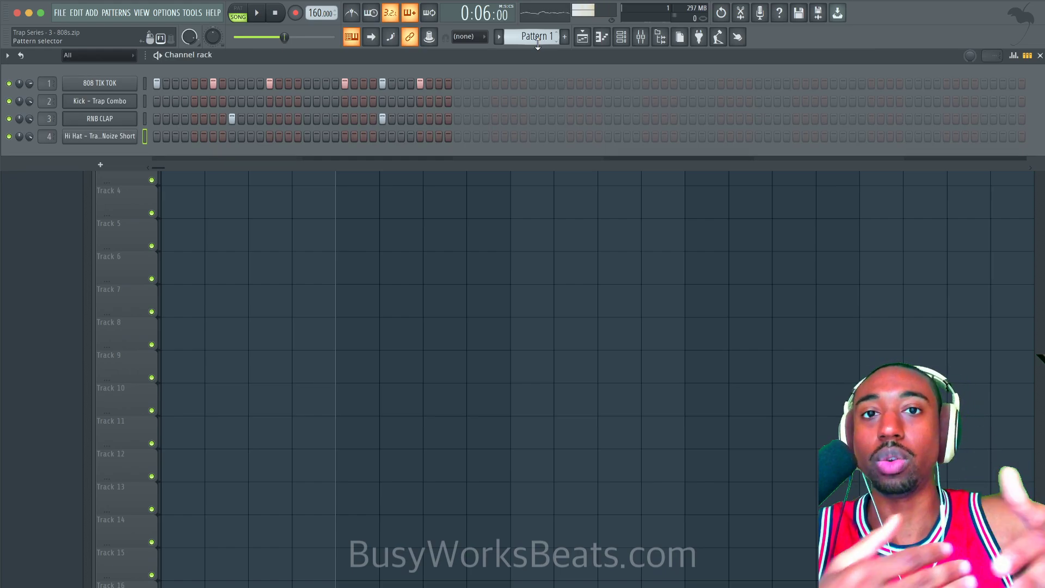
pyautogui.click(269, 236)
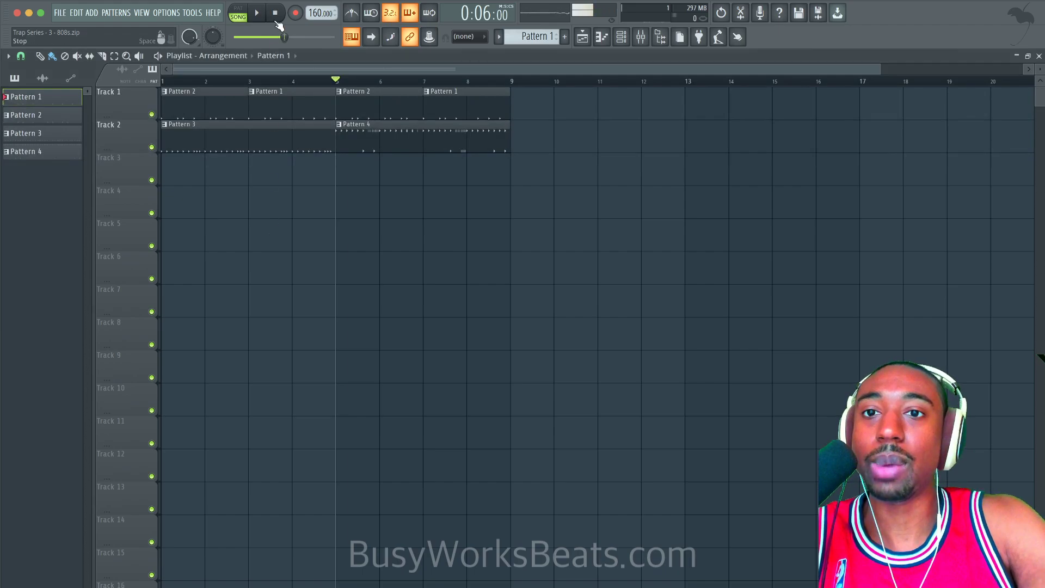
# Step: Play the arrangement from the start with the channel rack open, and stop playback
pyautogui.click(276, 21)
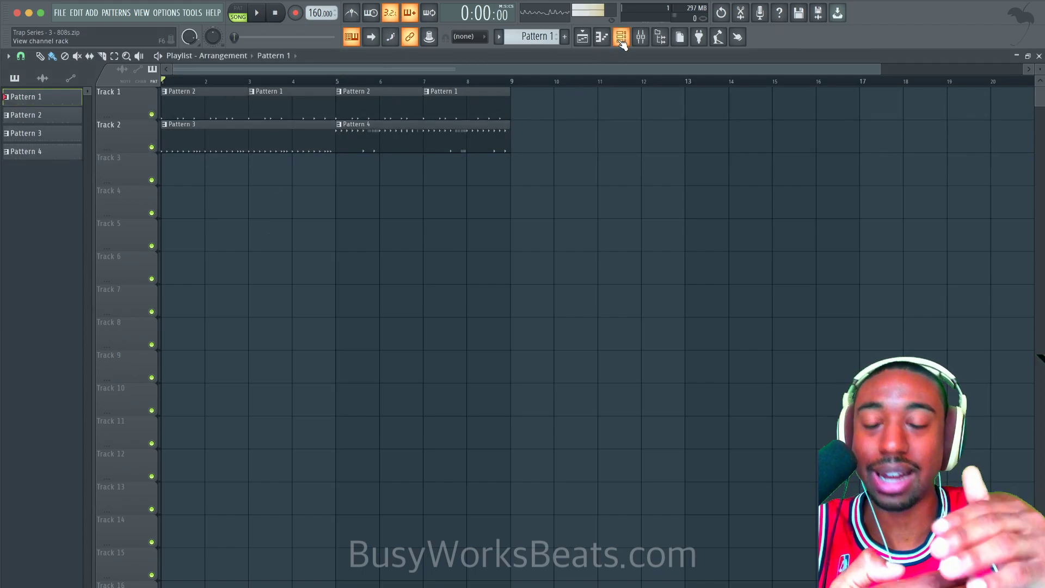
pyautogui.press('space')
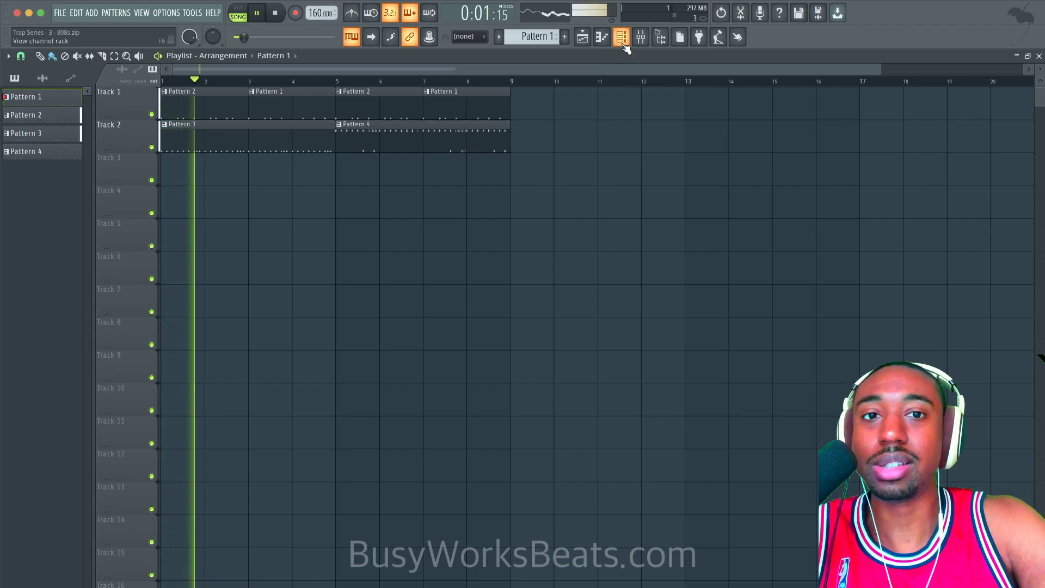
pyautogui.click(621, 37)
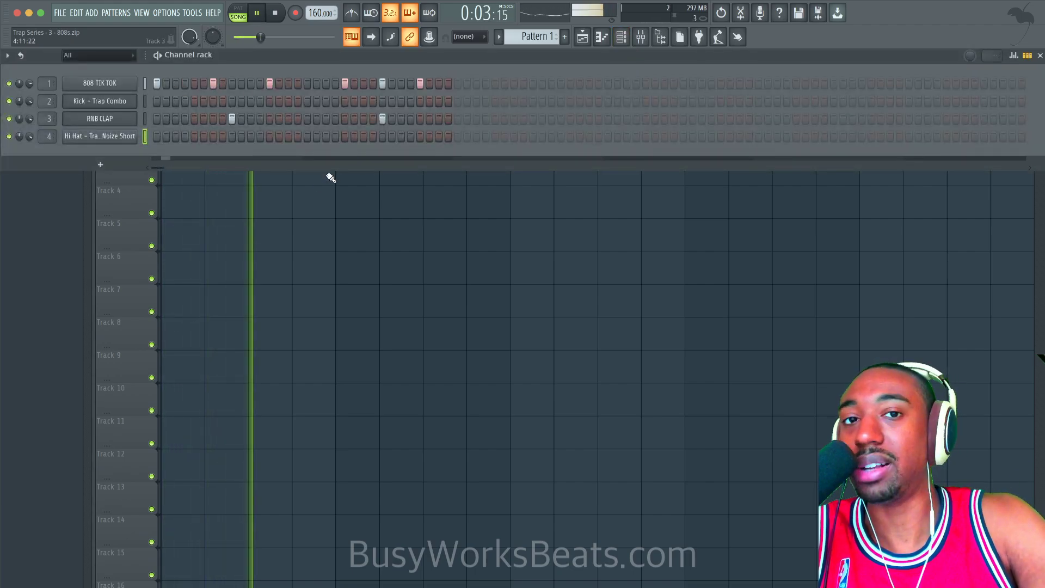
pyautogui.press('space')
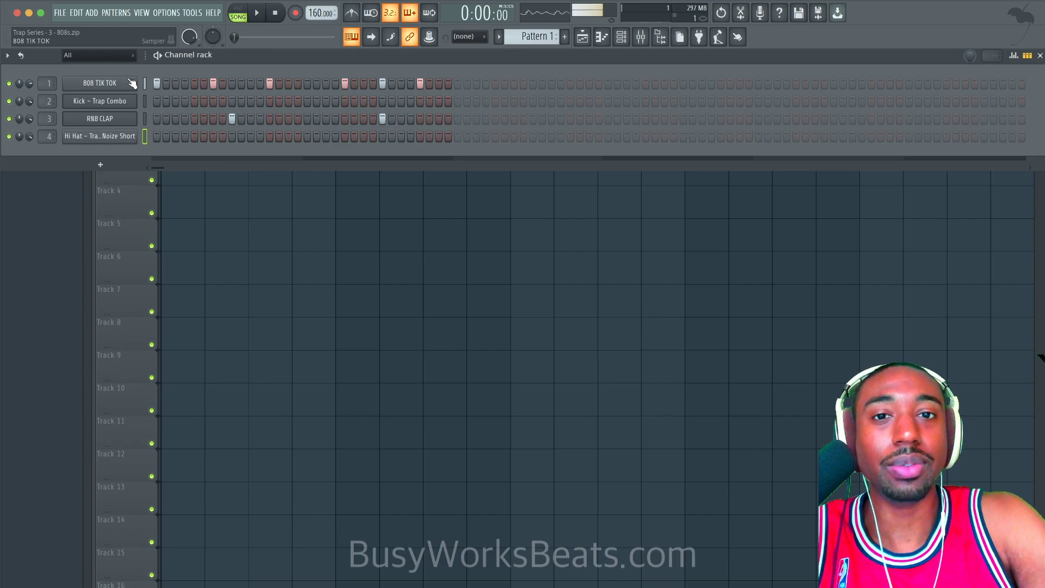
# Step: Transpose all 808 TIK TOK notes of Pattern 1 up one octave to C6 in the piano roll and audition them
pyautogui.rightClick(132, 82)
pyautogui.click(154, 83)
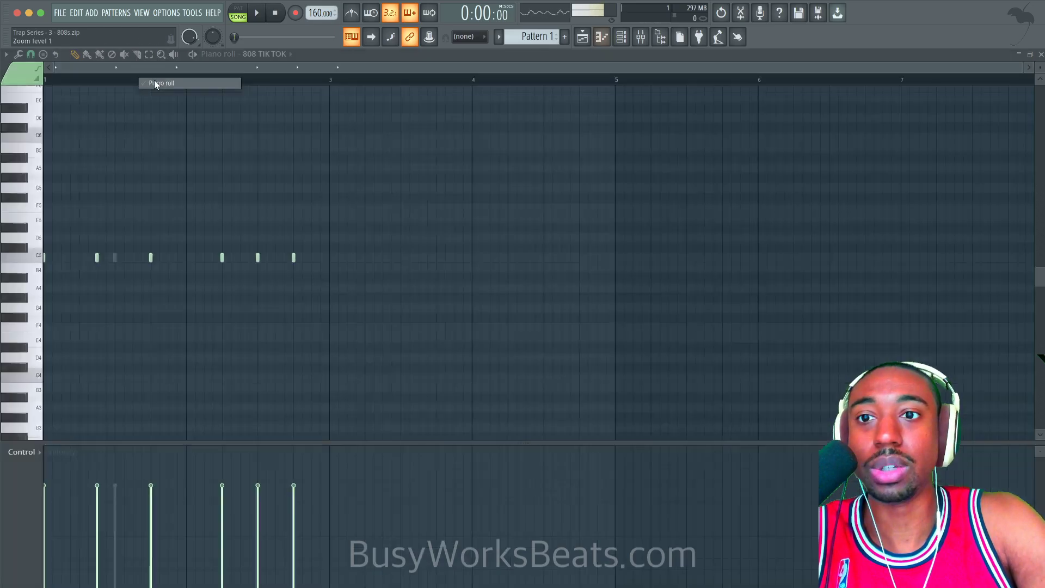
pyautogui.press('super+Up')
pyautogui.scroll(7, 167, 111)
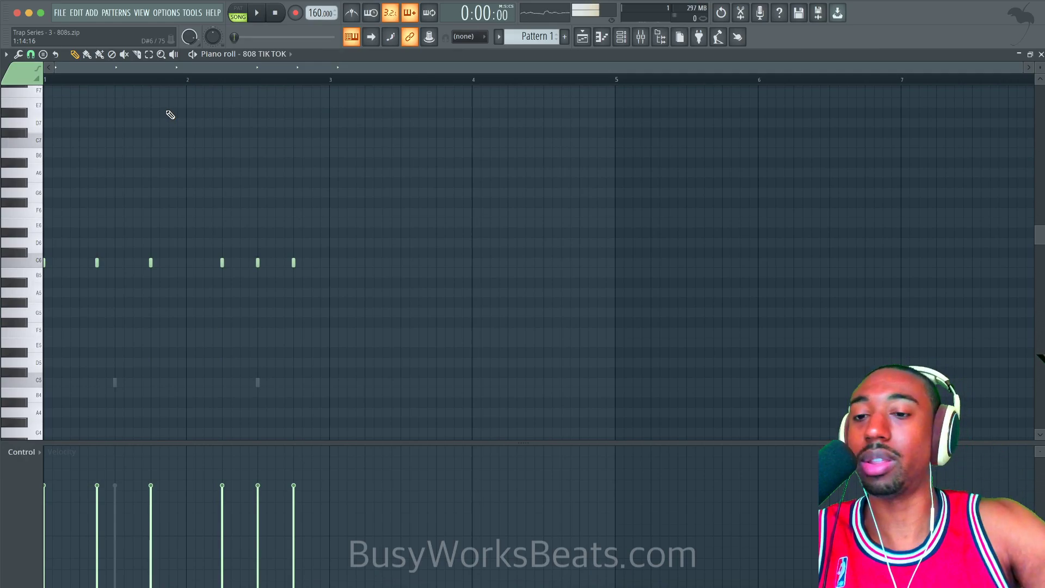
pyautogui.press('space')
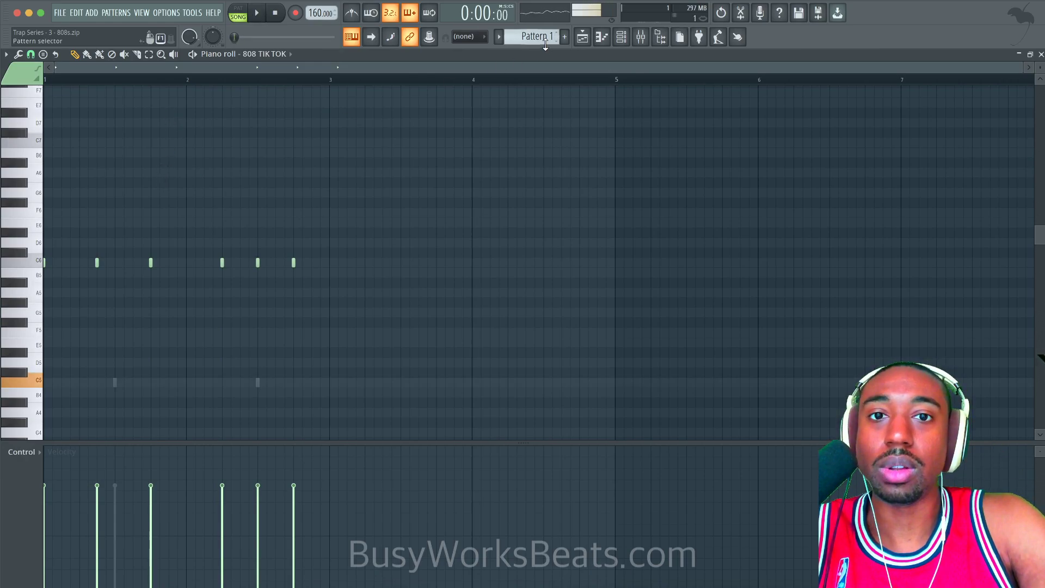
# Step: Switch to Pattern 2, transpose its 808 TIK TOK notes up one octave to C6, and audition them
pyautogui.scroll(-1, 546, 41)
pyautogui.press('super+Up')
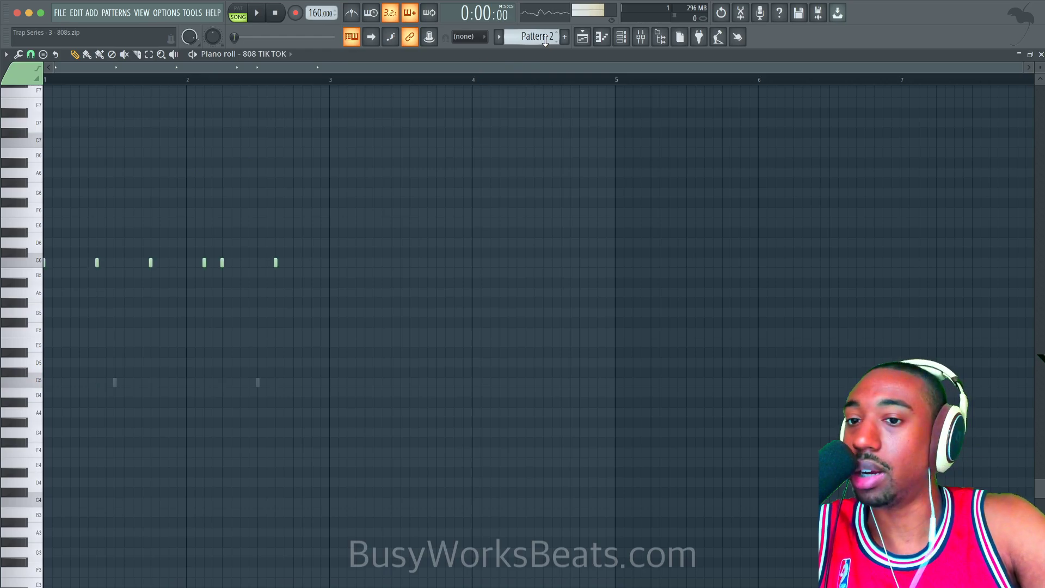
pyautogui.press('space')
pyautogui.press('space')
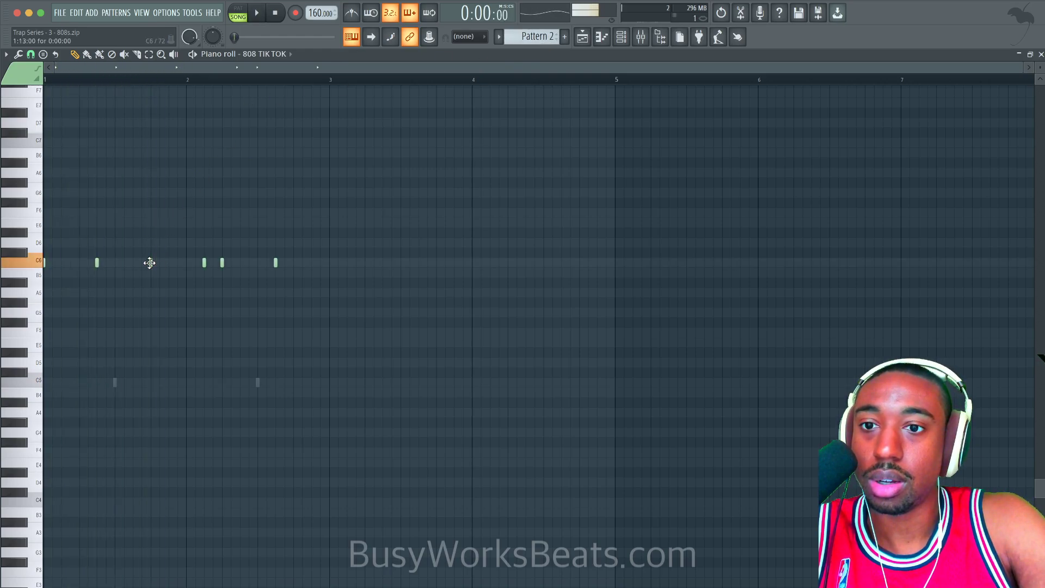
# Step: Try a melody in Pattern 2: third 808 TIK TOK note on C#6, fourth and fifth on G5, last on C5, and play it
pyautogui.moveTo(151, 263)
pyautogui.mouseDown()
pyautogui.moveTo(150, 245)
pyautogui.moveTo(202, 265)
pyautogui.moveTo(204, 313)
pyautogui.mouseUp()
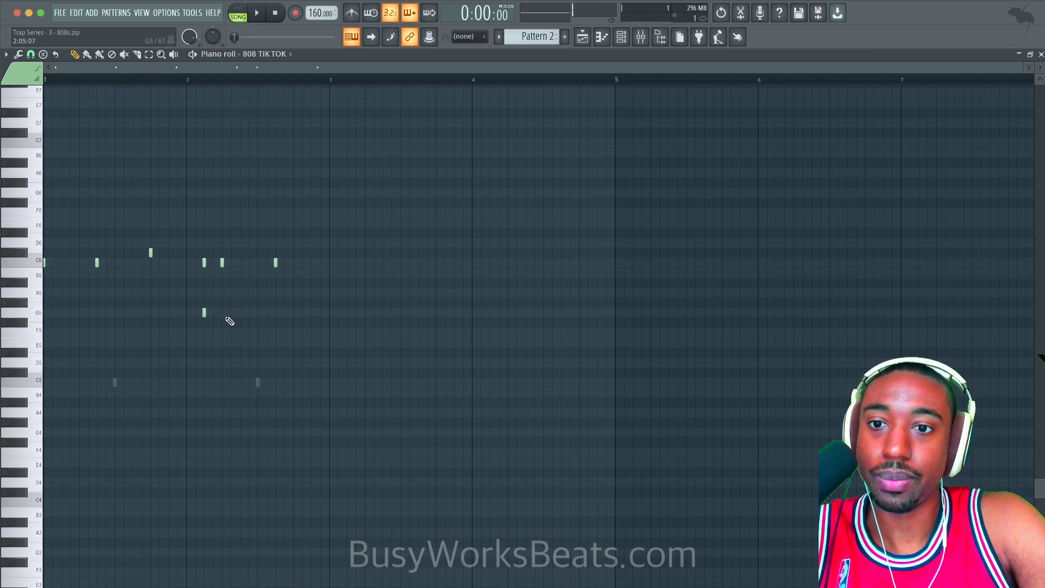
pyautogui.click(222, 312)
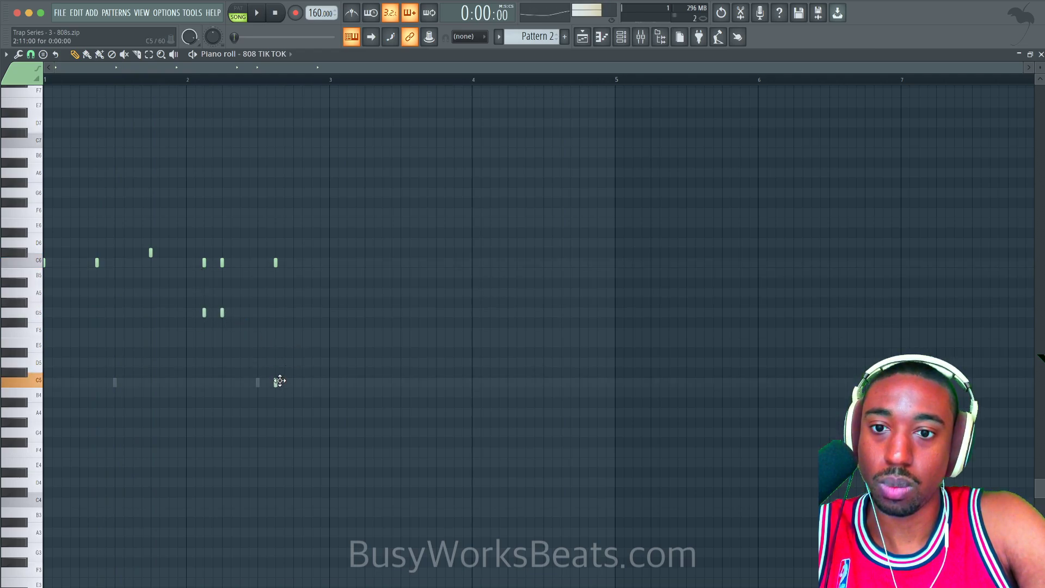
pyautogui.click(277, 381)
pyautogui.press('space')
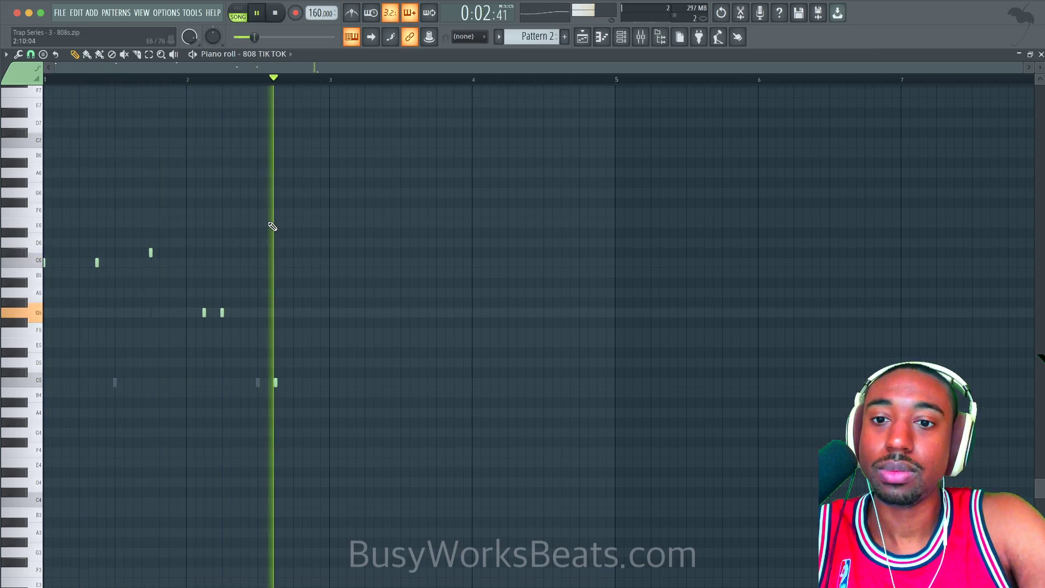
pyautogui.press('space')
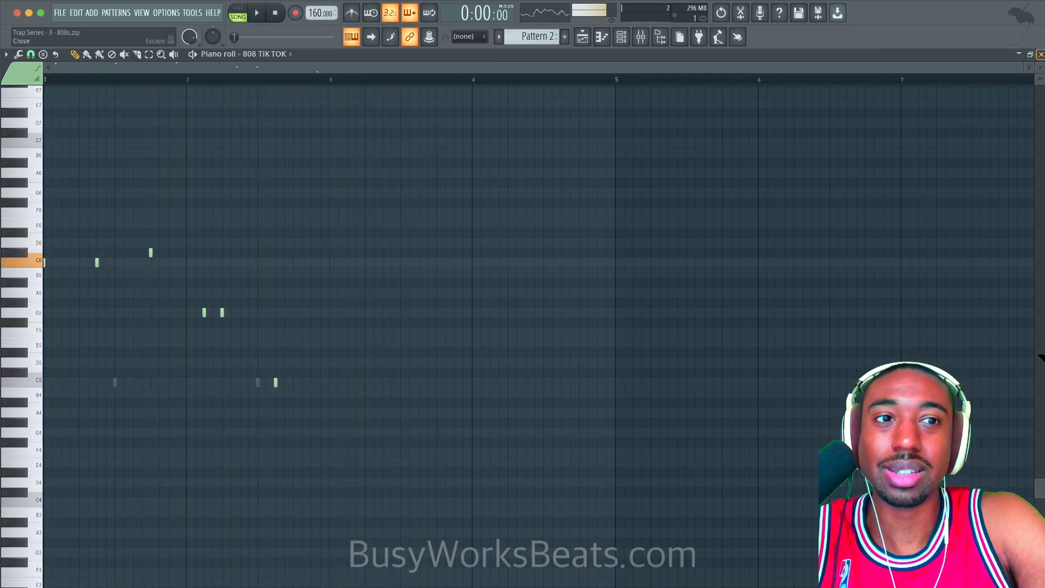
# Step: Return Pattern 2's repitched 808 TIK TOK notes to C6 in the piano roll and go back to the playlist
pyautogui.click(1041, 54)
pyautogui.rightClick(486, 280)
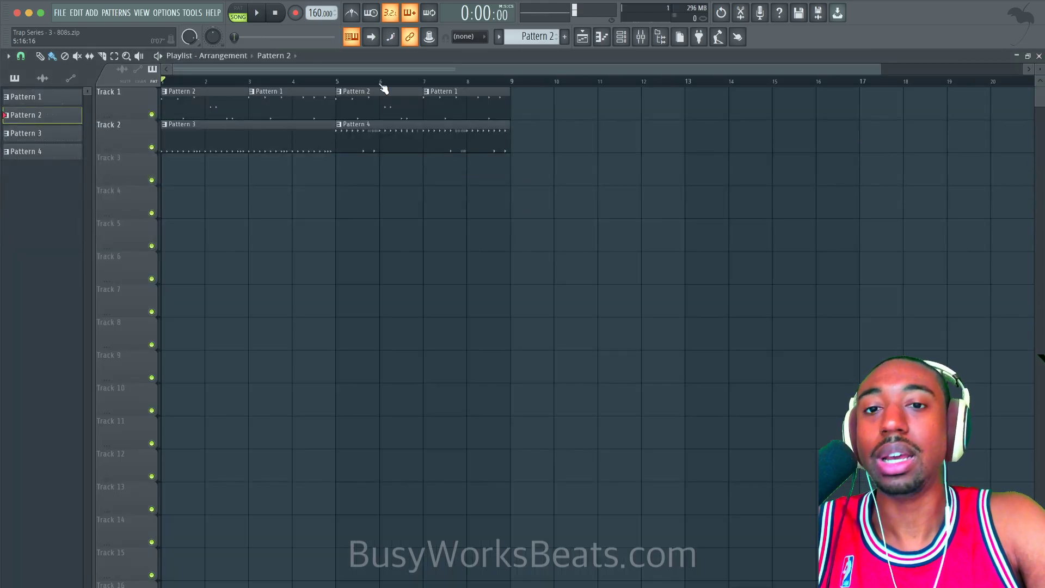
pyautogui.click(621, 37)
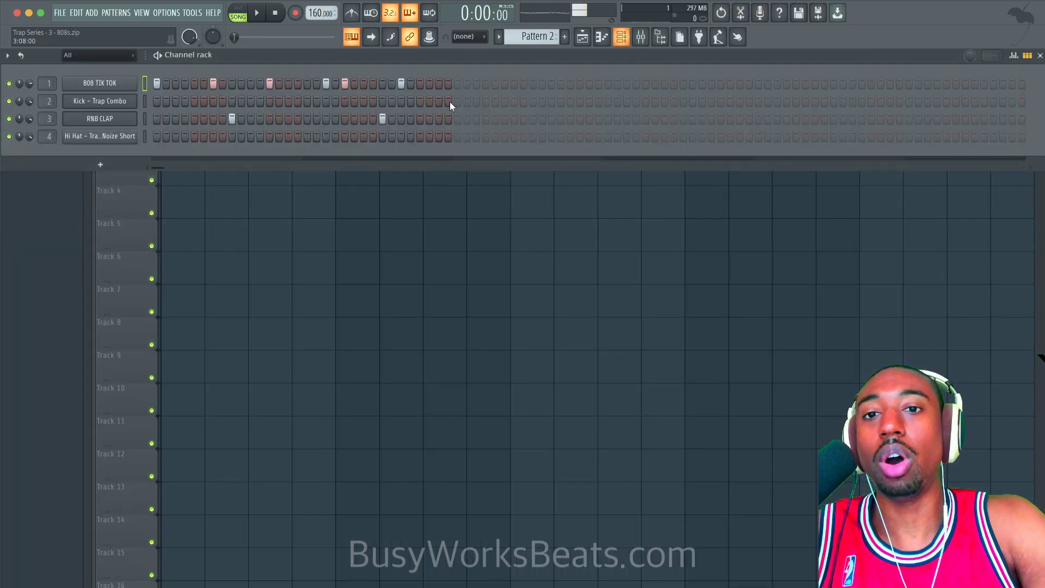
pyautogui.rightClick(136, 83)
pyautogui.click(153, 83)
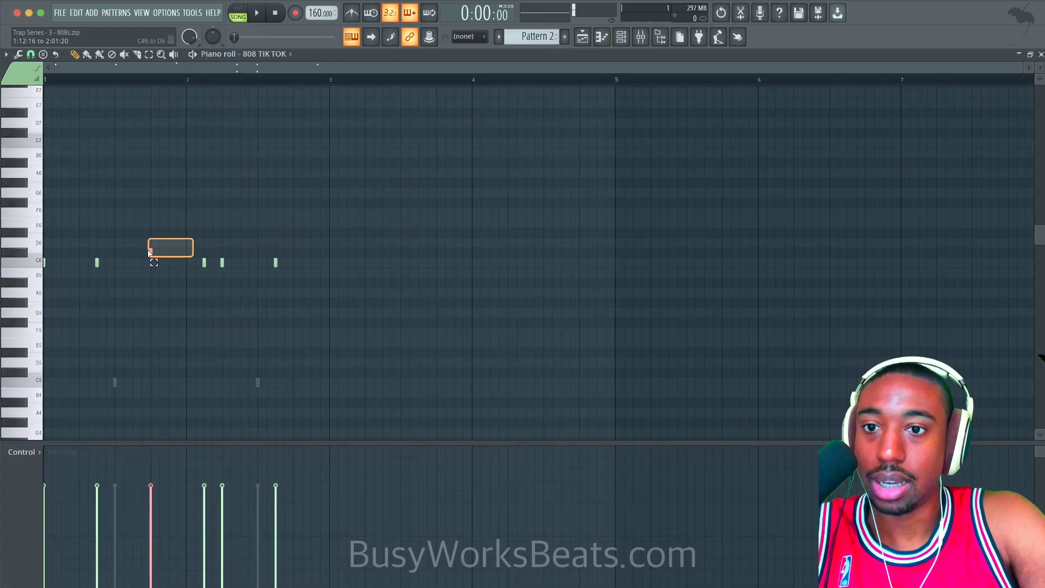
pyautogui.moveTo(150, 251); pyautogui.dragTo(149, 254)
pyautogui.rightClick(443, 184)
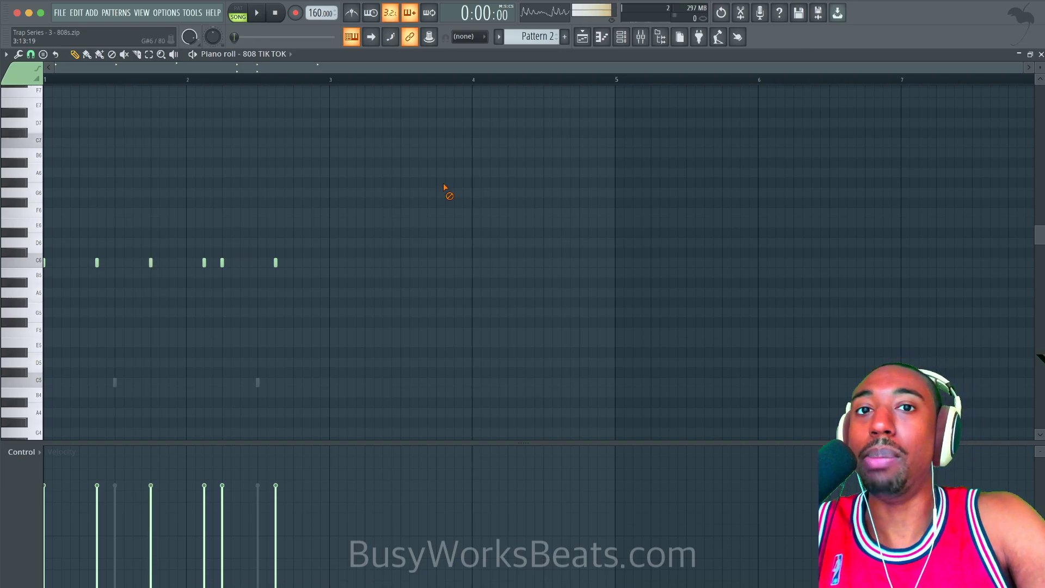
pyautogui.click(1040, 55)
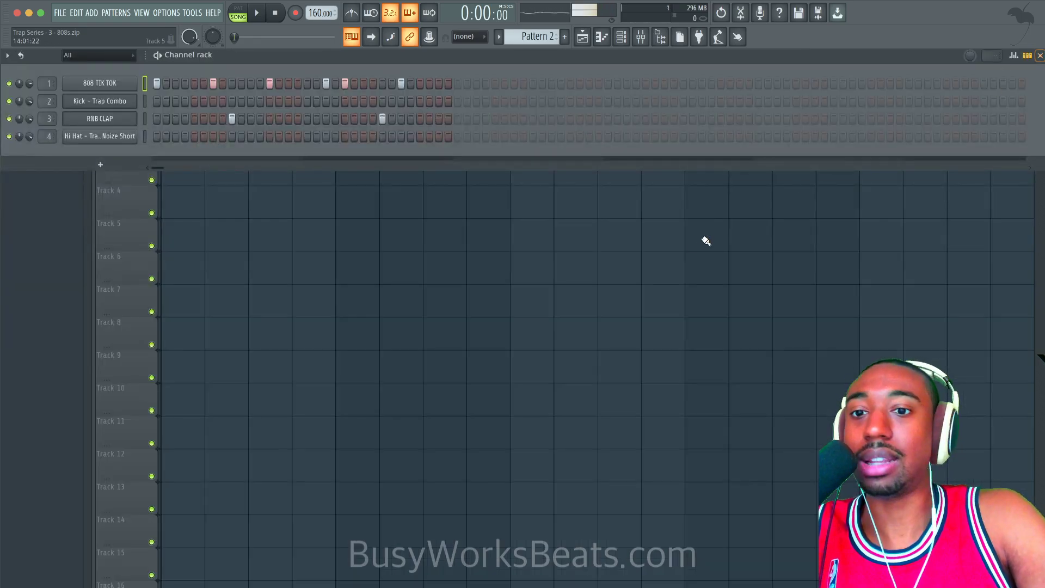
pyautogui.rightClick(693, 246)
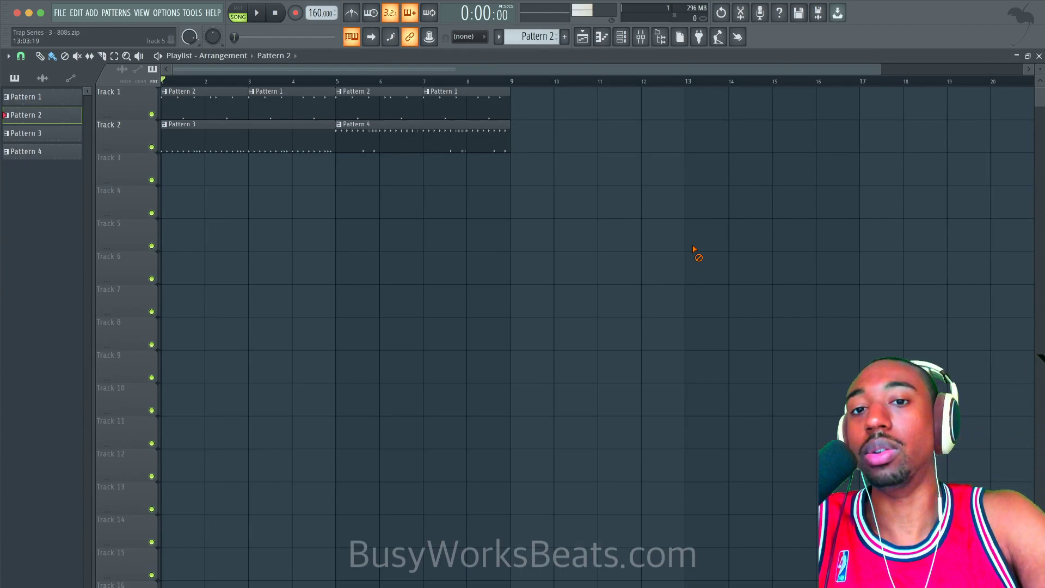
# Step: Inspect the 808 TIK TOK channel's sample settings and waveform, and return to the playlist
pyautogui.click(621, 36)
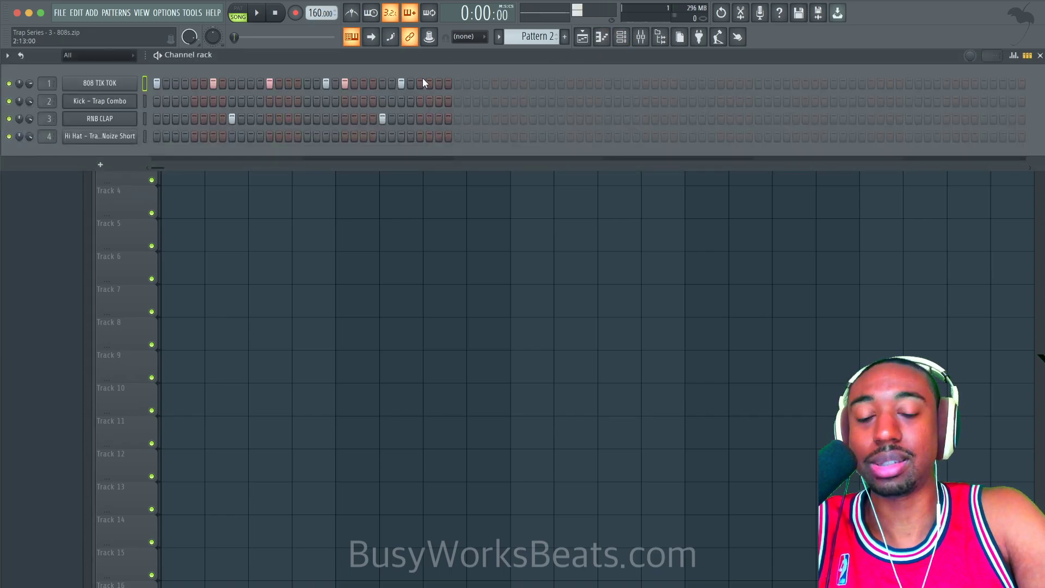
pyautogui.click(103, 83)
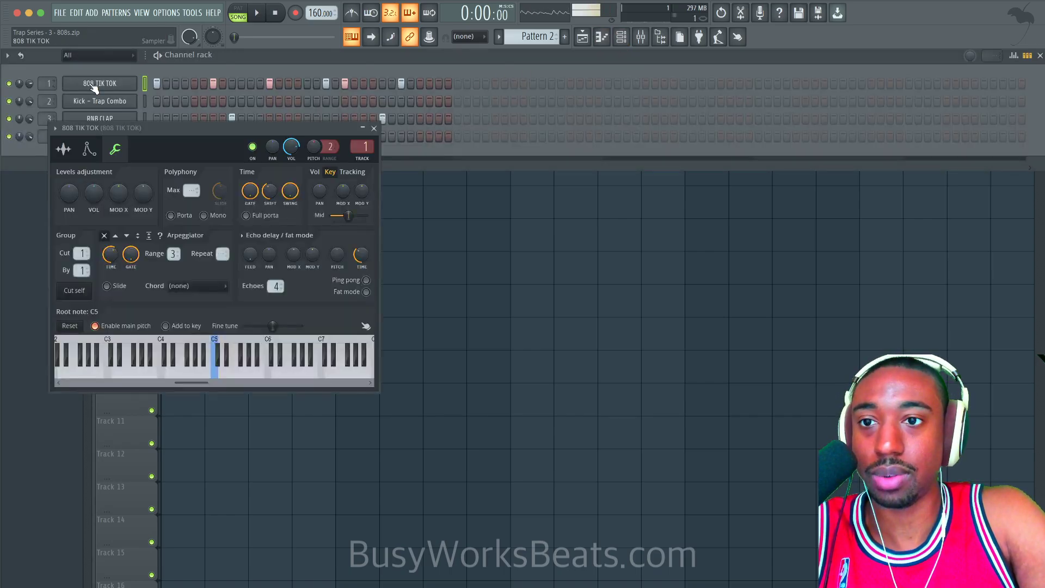
pyautogui.click(63, 149)
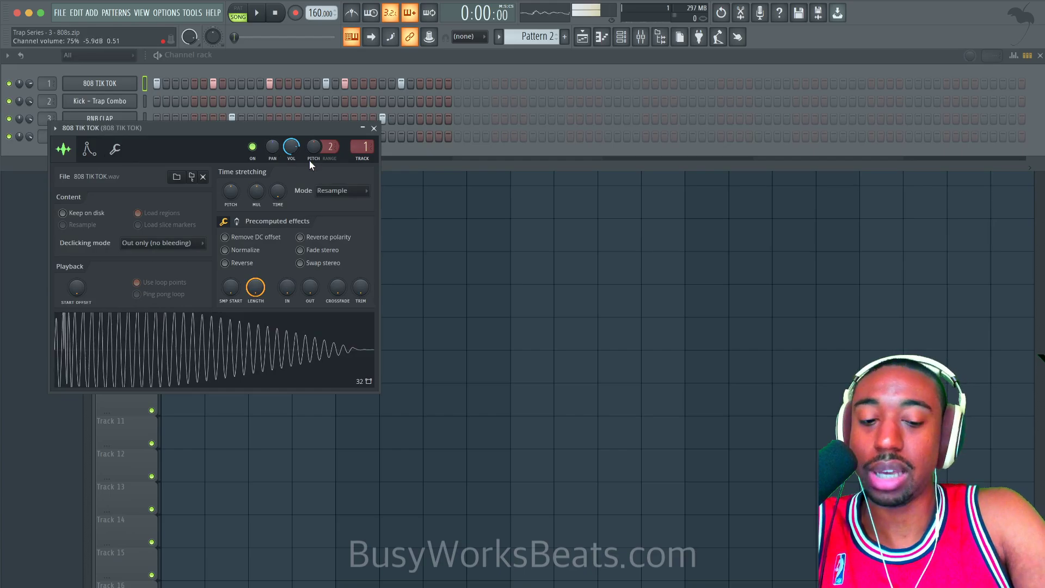
pyautogui.click(374, 128)
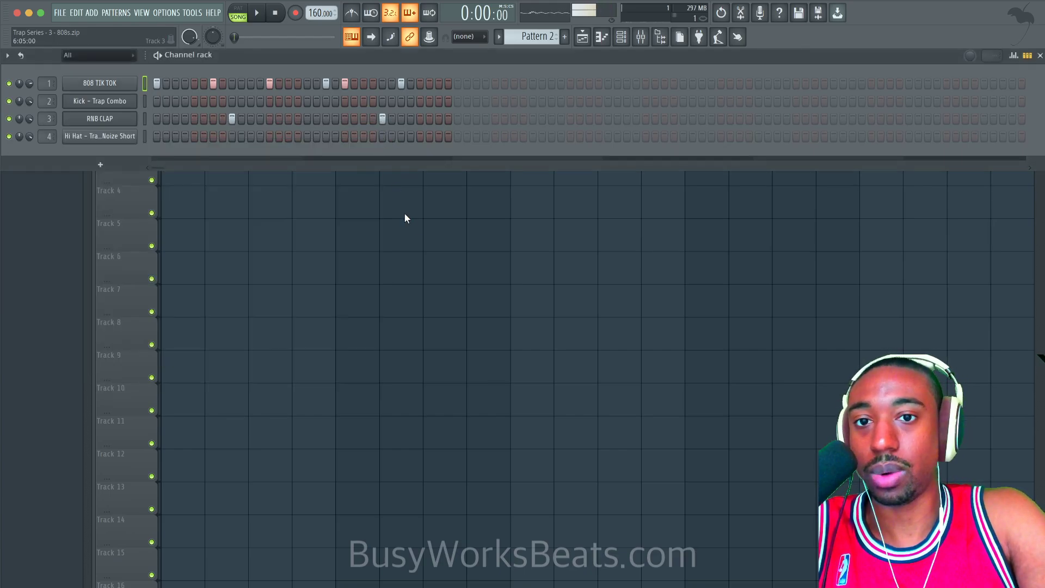
pyautogui.press('F6')
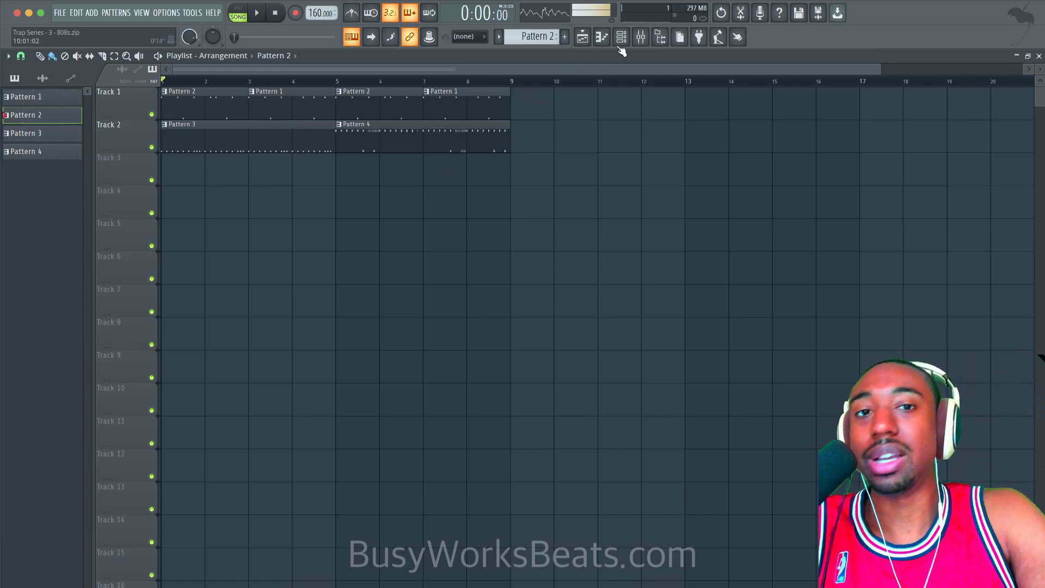
# Step: Load the Official Spinz808 sample from the Essential 808s folder of Friends Sounds in the browser into a new channel
pyautogui.click(662, 40)
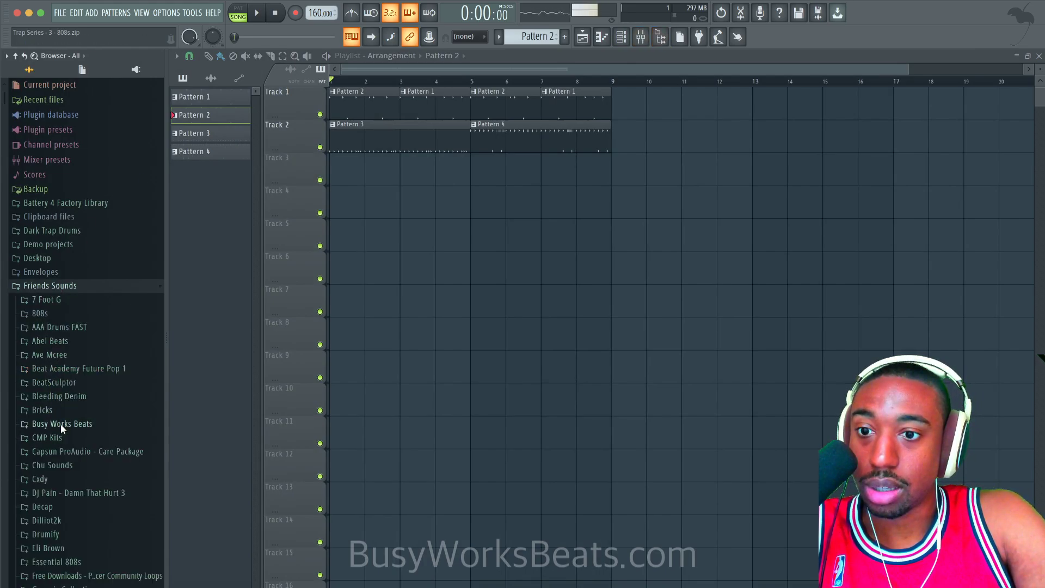
pyautogui.scroll(-3, 72, 460)
pyautogui.click(73, 521)
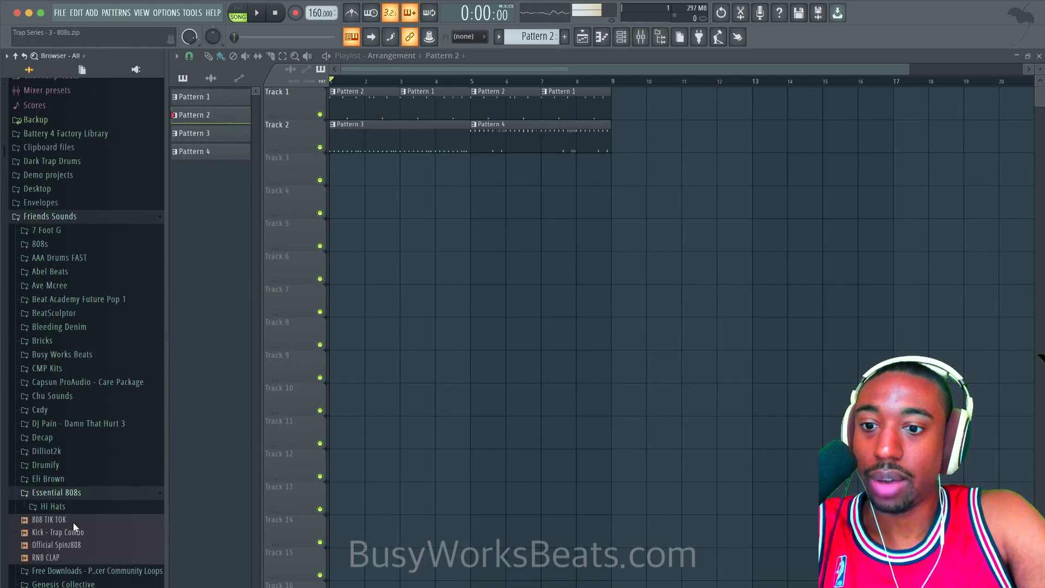
pyautogui.rightClick(79, 530)
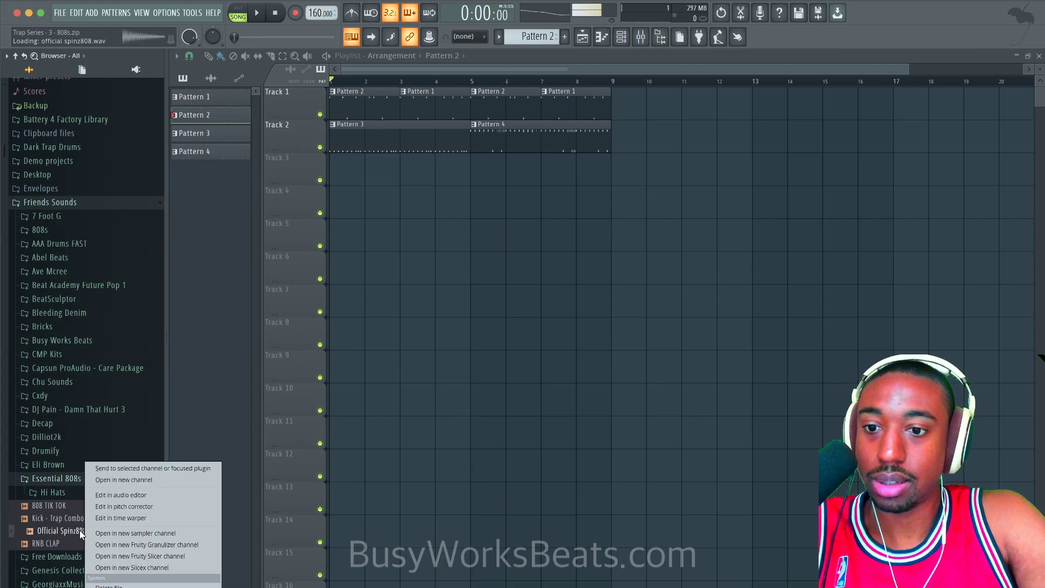
pyautogui.click(126, 481)
# Step: Show the mixer and channel rack, and bring the Official Spinz808 channel's settings to the front to check its mixer routing
pyautogui.press('F9')
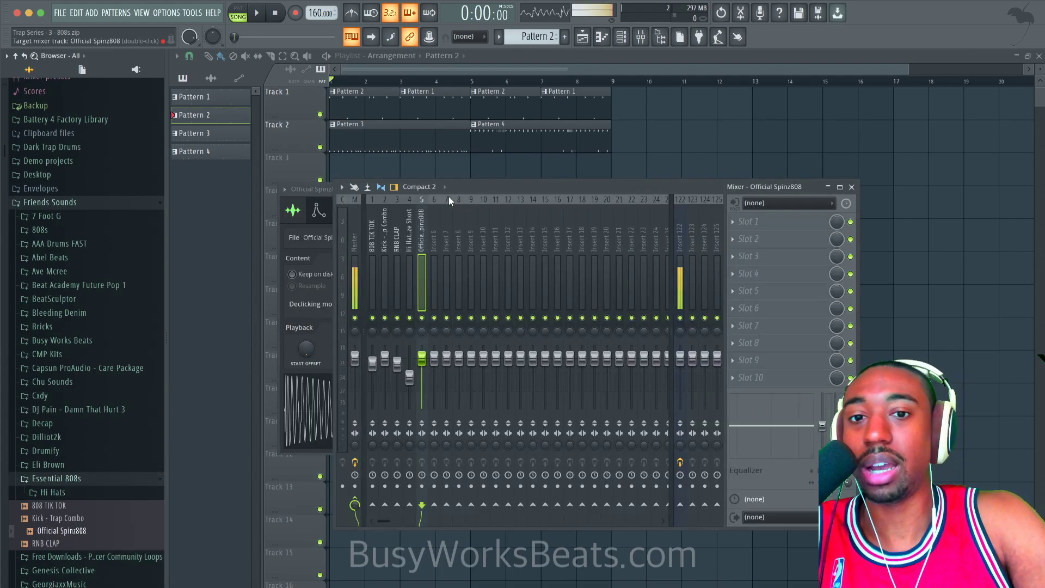
pyautogui.click(621, 38)
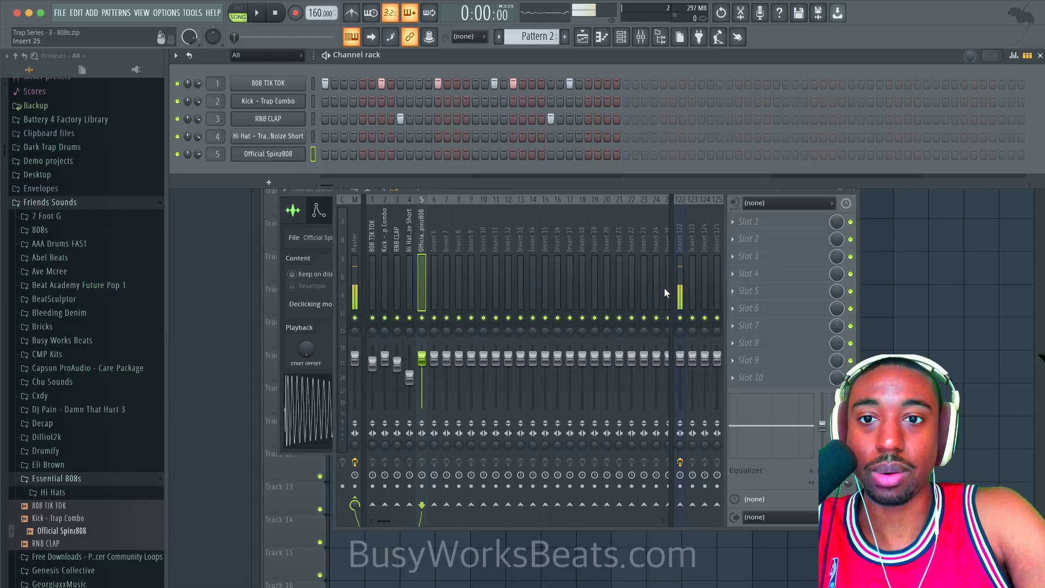
pyautogui.click(284, 234)
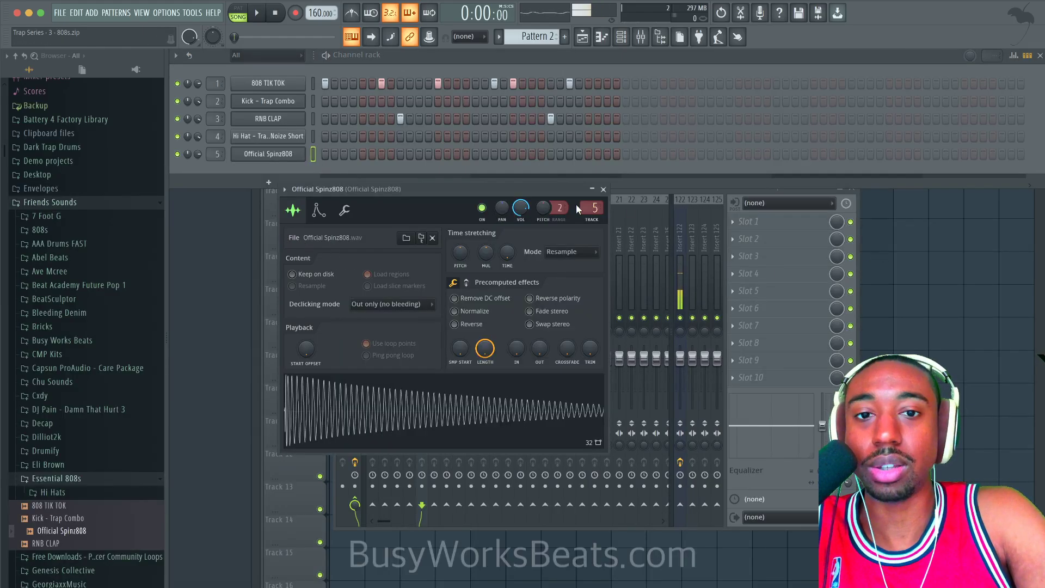
# Step: Close the Official Spinz808 settings and the mixer, and switch the channel rack to the empty Pattern 5
pyautogui.click(604, 190)
pyautogui.rightClick(880, 278)
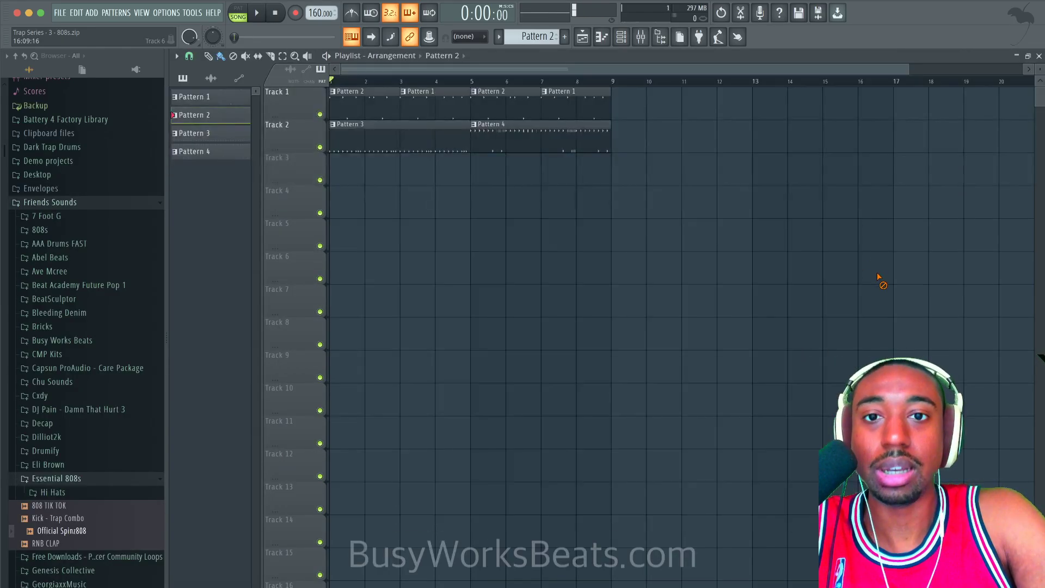
pyautogui.click(624, 41)
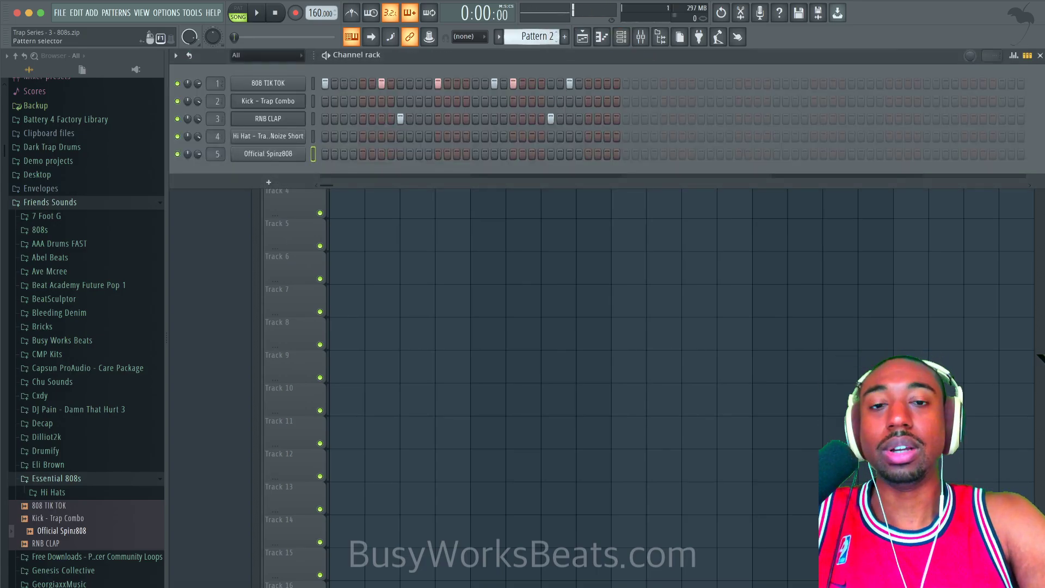
pyautogui.scroll(-2, 544, 38)
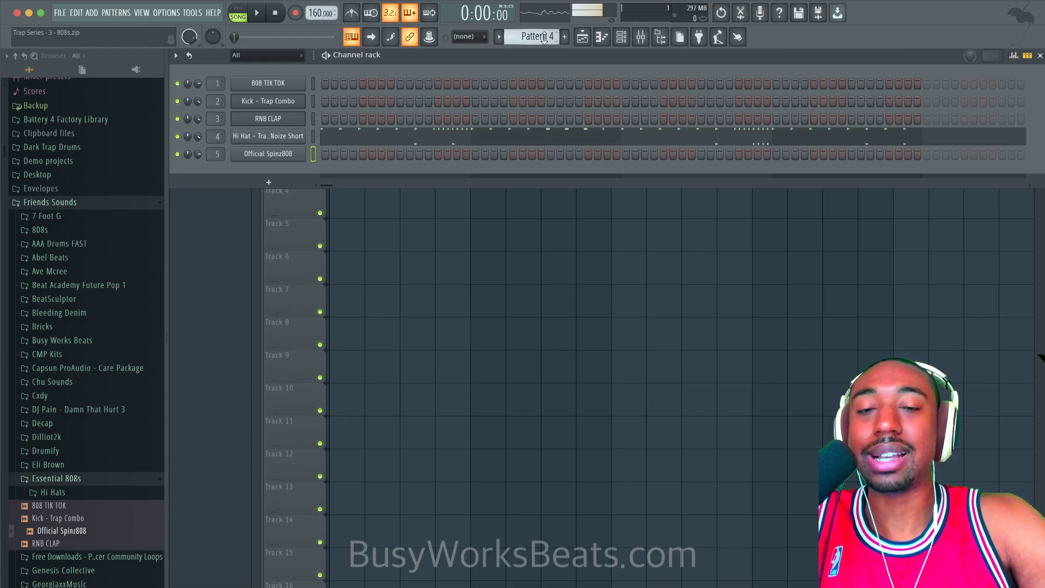
pyautogui.scroll(-1, 544, 38)
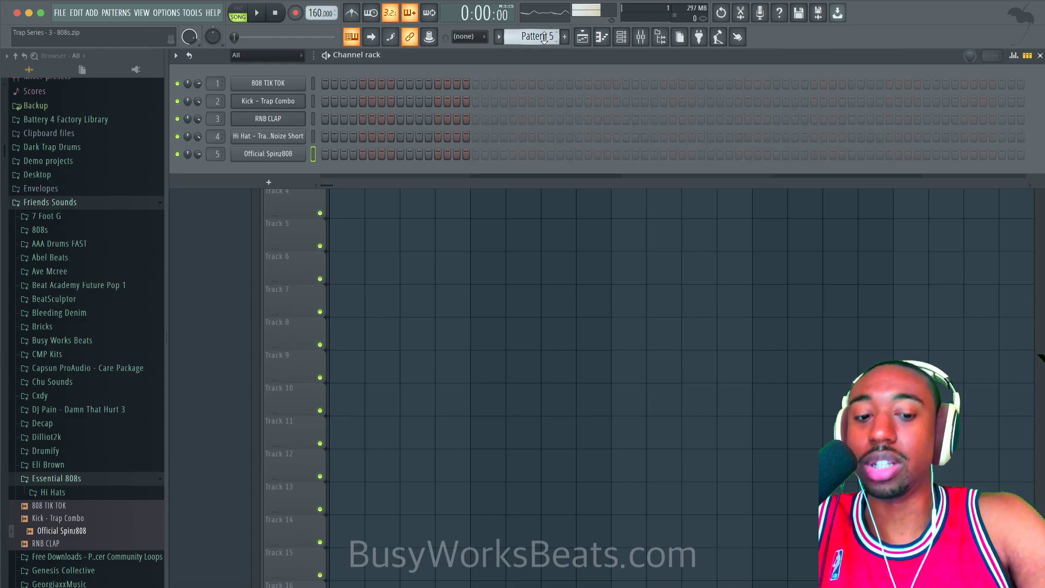
# Step: Audition the Official Spinz808 channel by playing a few low and higher notes
pyautogui.press('z')
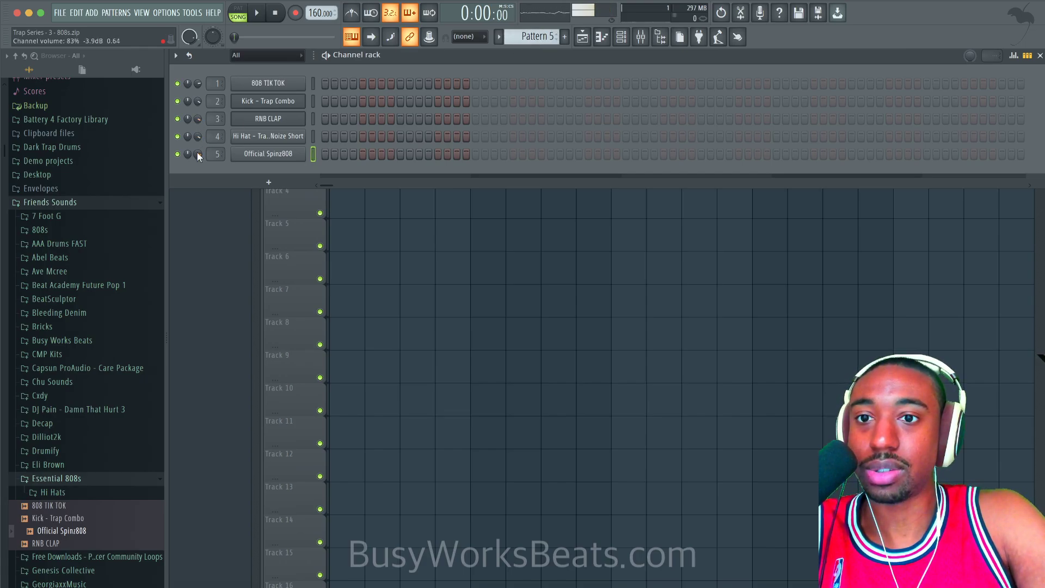
pyautogui.press('z')
pyautogui.press('z')
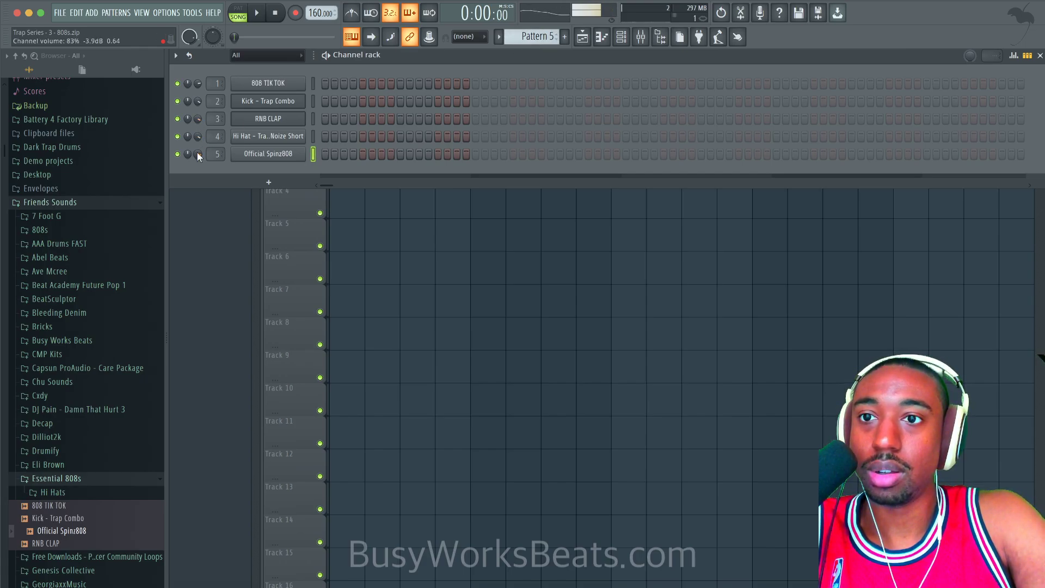
pyautogui.press('v')
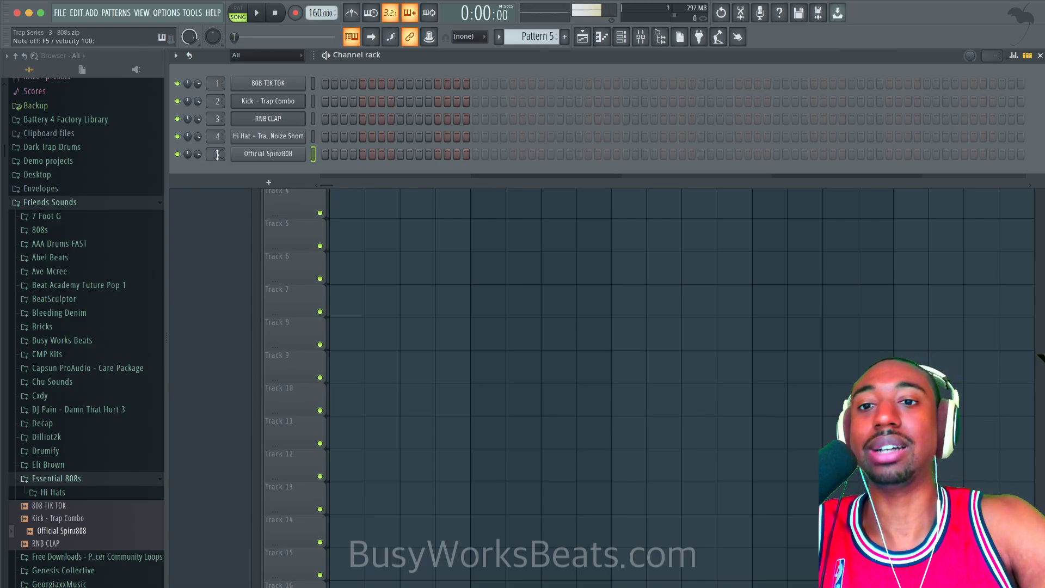
# Step: Place a Pattern 5 clip at the start of Track 3 in the playlist
pyautogui.press('F6')
pyautogui.click(375, 166)
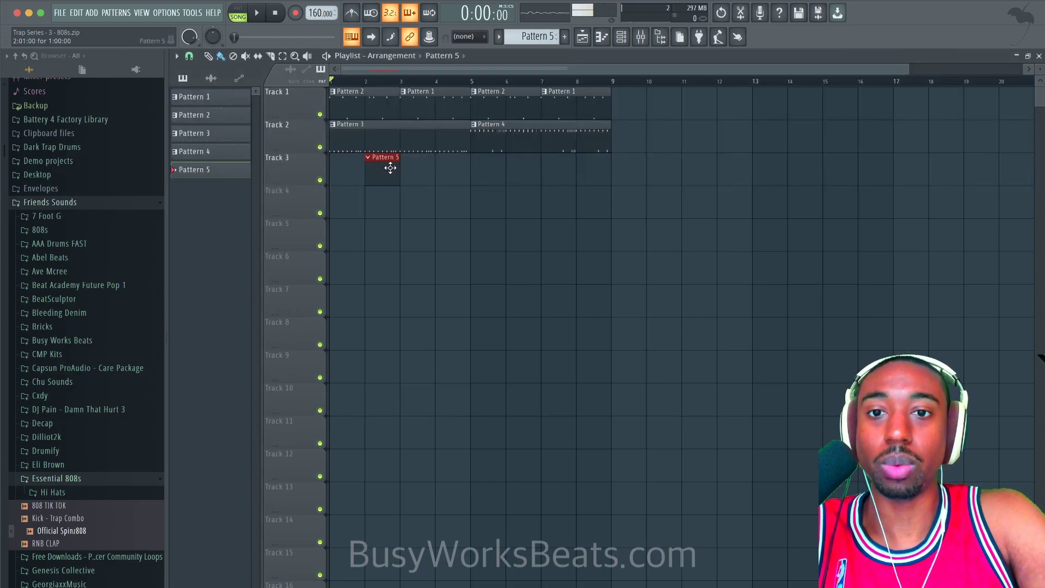
pyautogui.moveTo(390, 168); pyautogui.dragTo(355, 167)
# Step: Merge the four Pattern 2 and Pattern 1 clips on Track 1 into one clip and check its 808 TIK TOK notes
pyautogui.moveTo(575, 99); pyautogui.dragTo(362, 96)
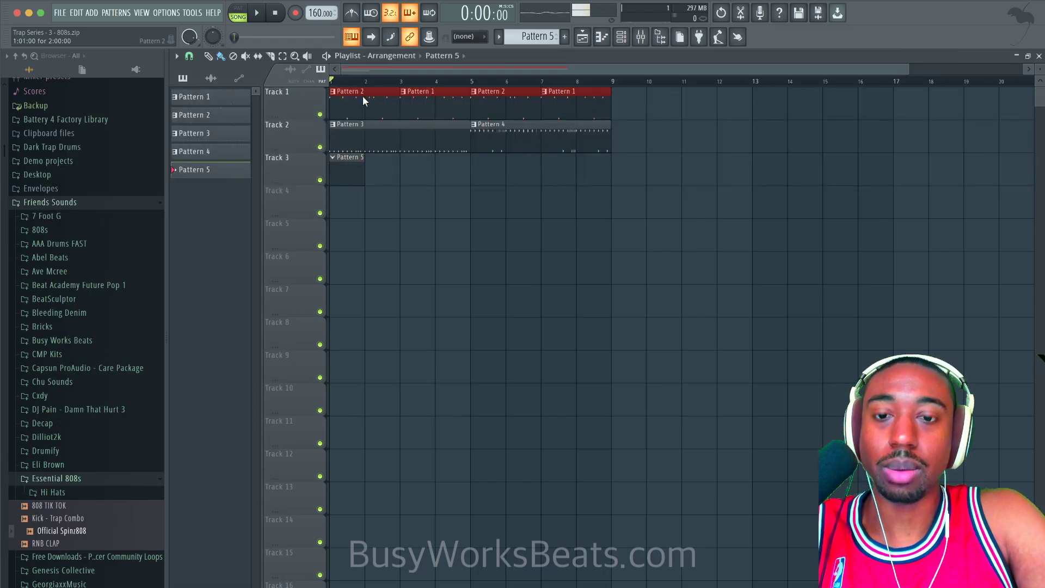
pyautogui.press('super+g')
pyautogui.doubleClick(383, 90)
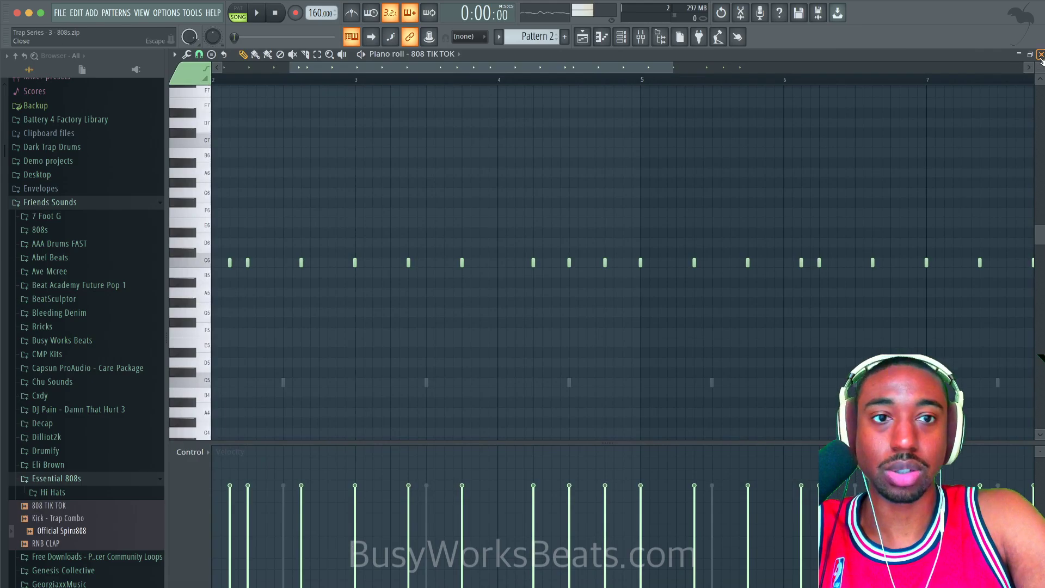
pyautogui.click(1038, 56)
pyautogui.press('F6')
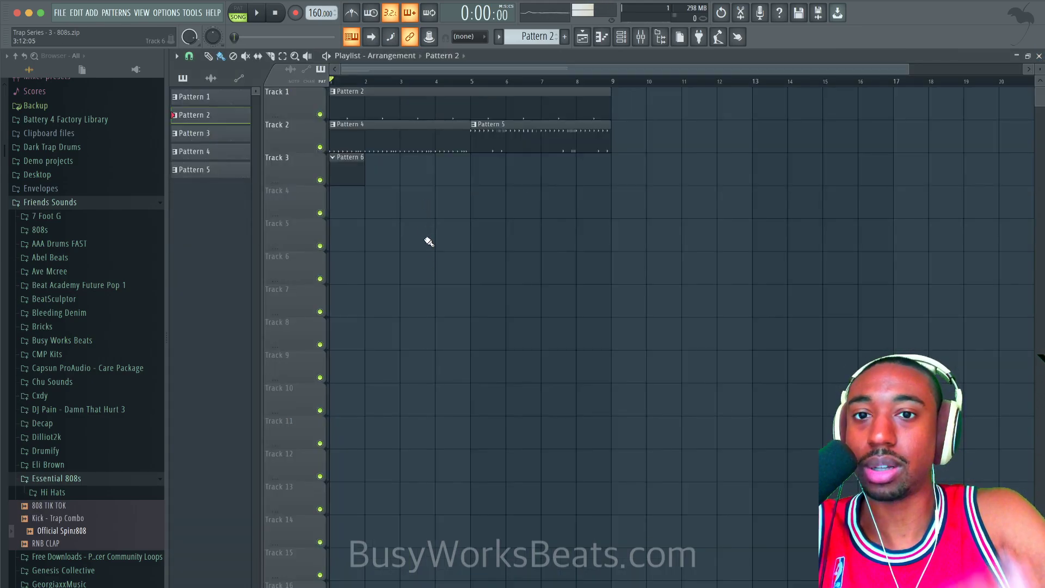
# Step: Extend Track 3's Pattern 6 clip to four bars and start its Official Spinz808 sequence with a hit on step 1, playing the beat
pyautogui.moveTo(360, 172); pyautogui.dragTo(470, 170)
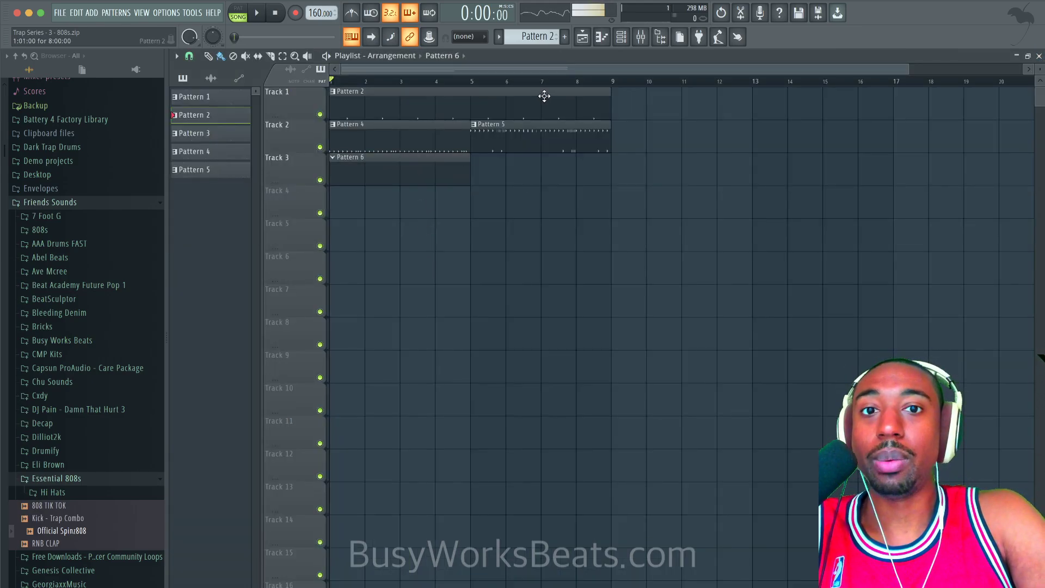
pyautogui.doubleClick(411, 158)
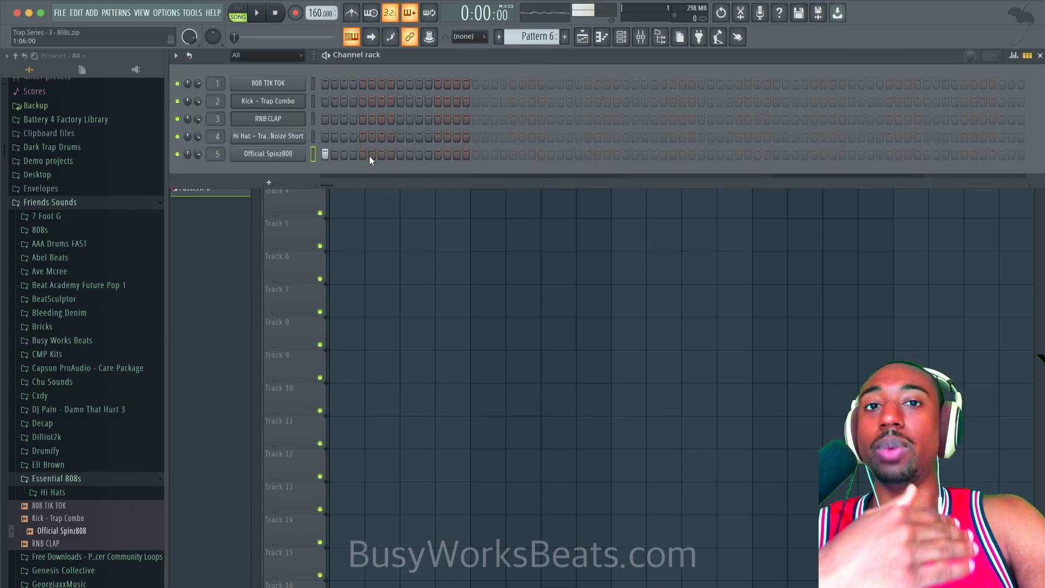
pyautogui.press('space')
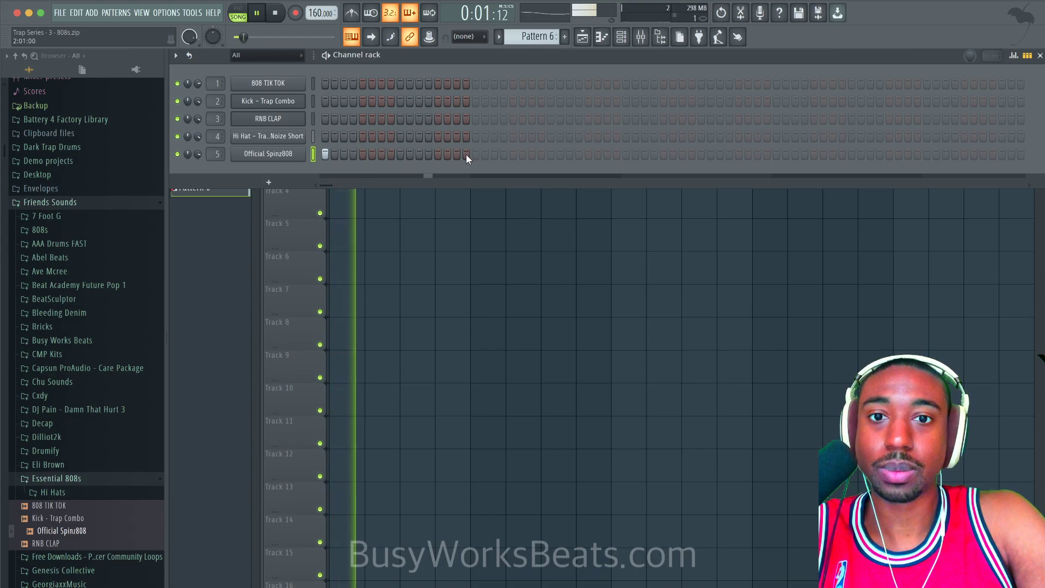
# Step: Add Official Spinz808 hits on steps 13 and 29, trying and removing hits on steps 21 and 25
pyautogui.click(513, 154)
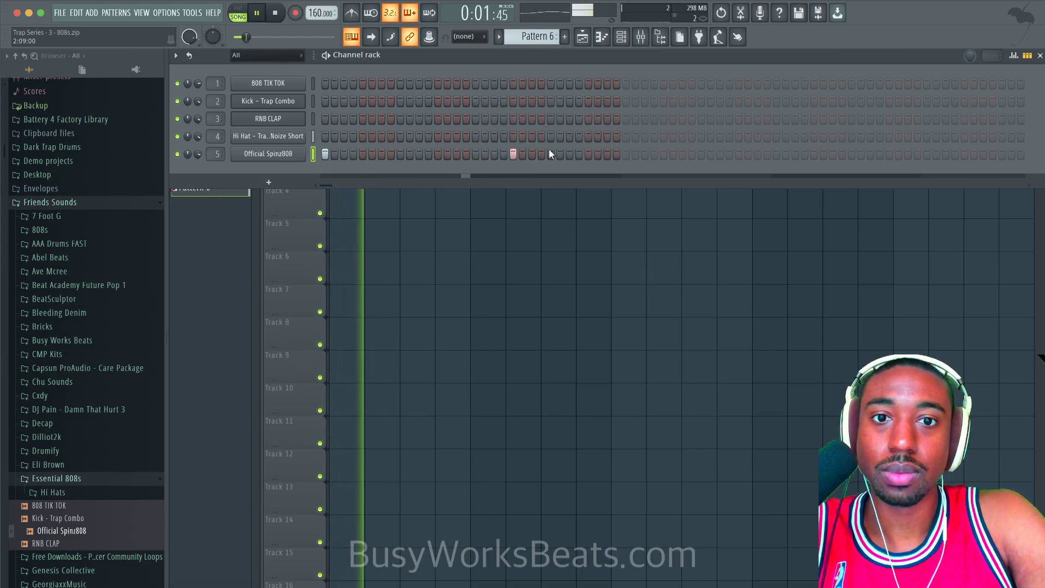
pyautogui.click(551, 153)
pyautogui.click(589, 154)
pyautogui.rightClick(551, 154)
pyautogui.rightClick(513, 154)
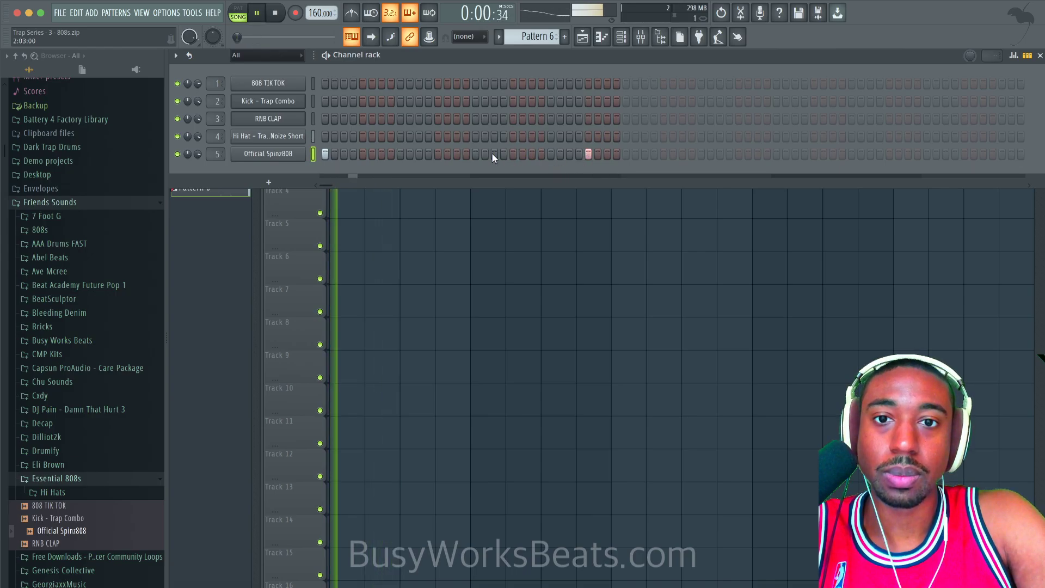
pyautogui.click(438, 154)
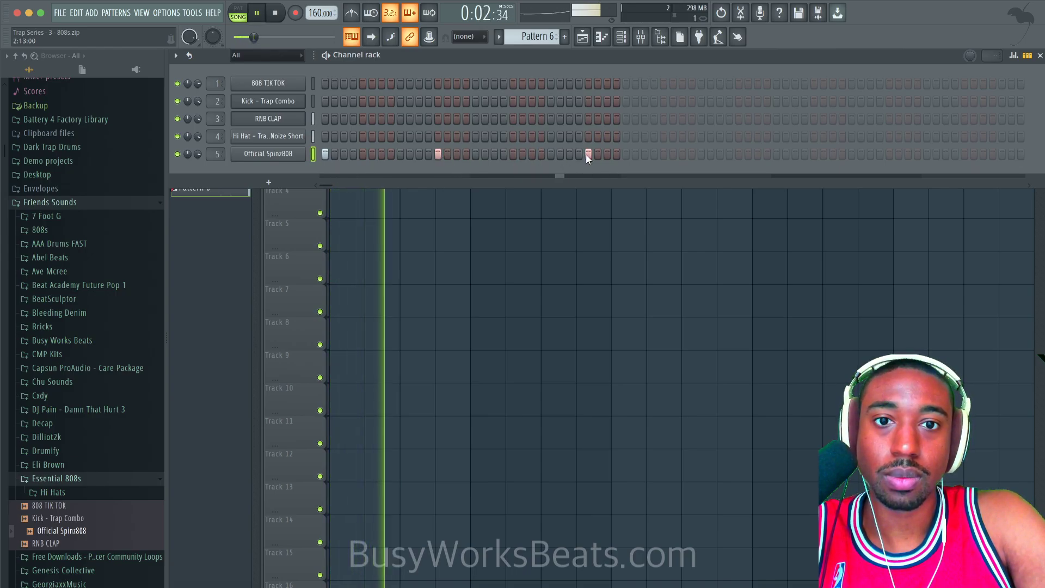
# Step: Add Official Spinz808 hits on steps 33, 45, 53 and 57 of Pattern 6
pyautogui.click(617, 154)
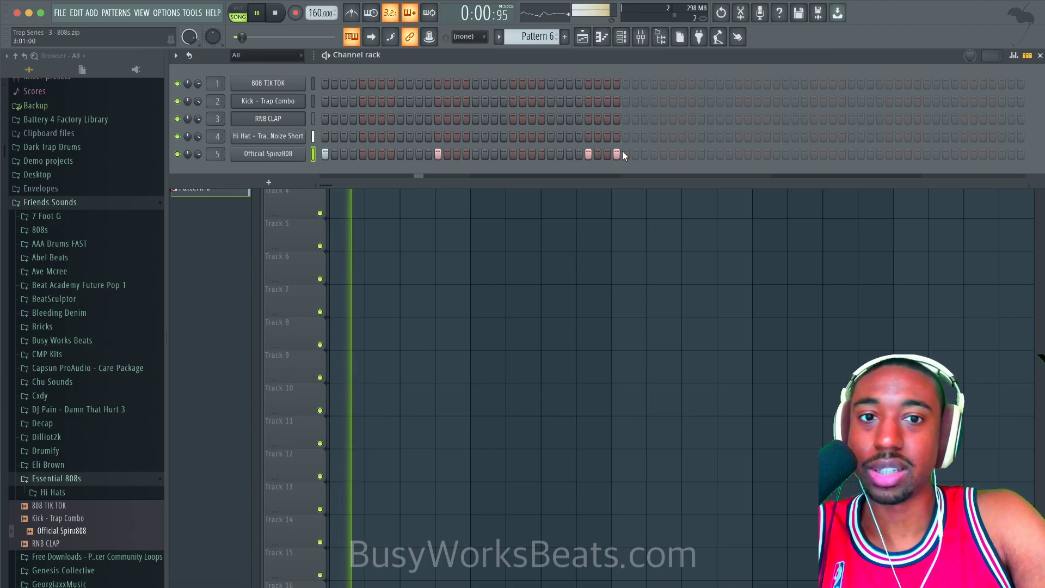
pyautogui.click(624, 153)
pyautogui.rightClick(618, 153)
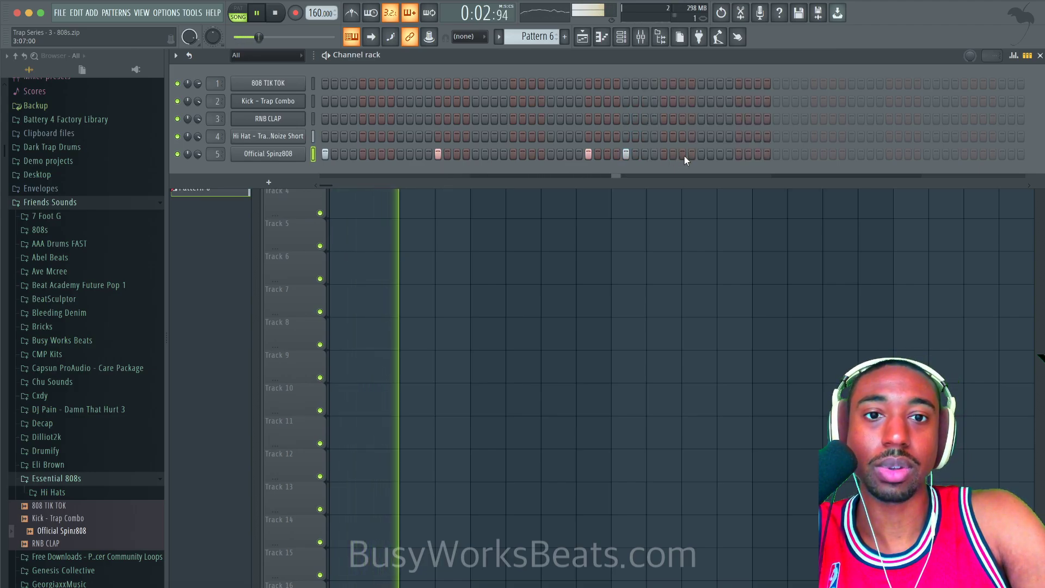
pyautogui.click(738, 154)
pyautogui.click(814, 154)
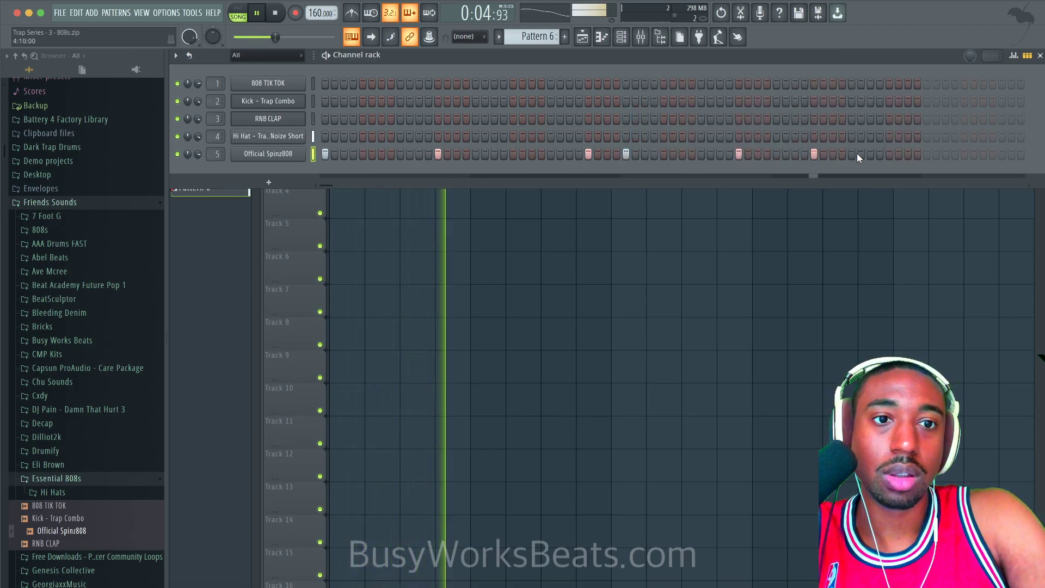
pyautogui.click(852, 155)
# Step: Return to the playlist and play the arrangement from the start to hear the new 808 rhythm
pyautogui.press('space')
pyautogui.rightClick(684, 237)
pyautogui.press('space')
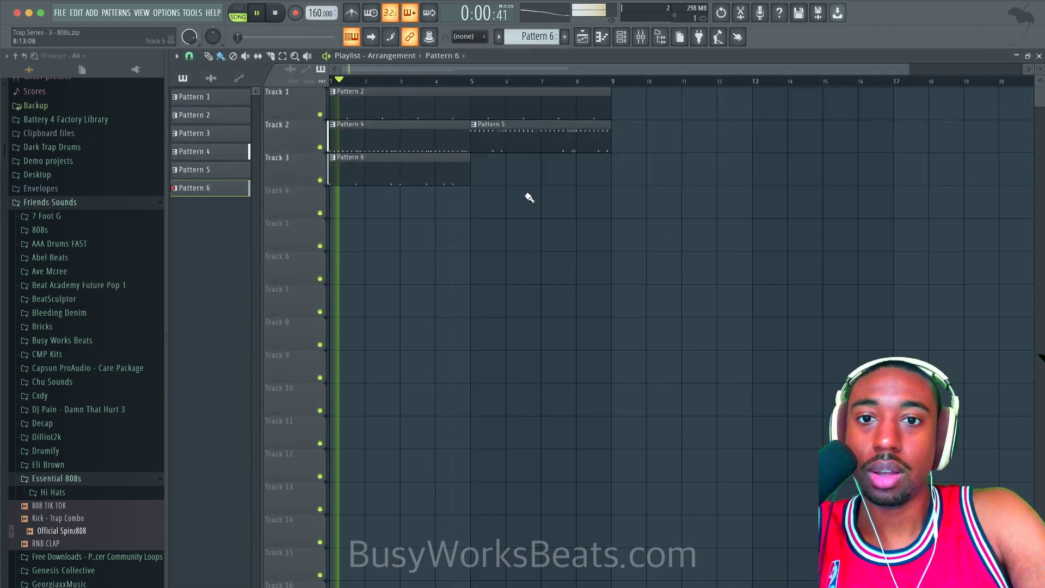
pyautogui.click(480, 170)
# Step: Open the Official Spinz808 notes of Pattern 6 in the piano roll and transpose them up one octave to C6
pyautogui.press('F6')
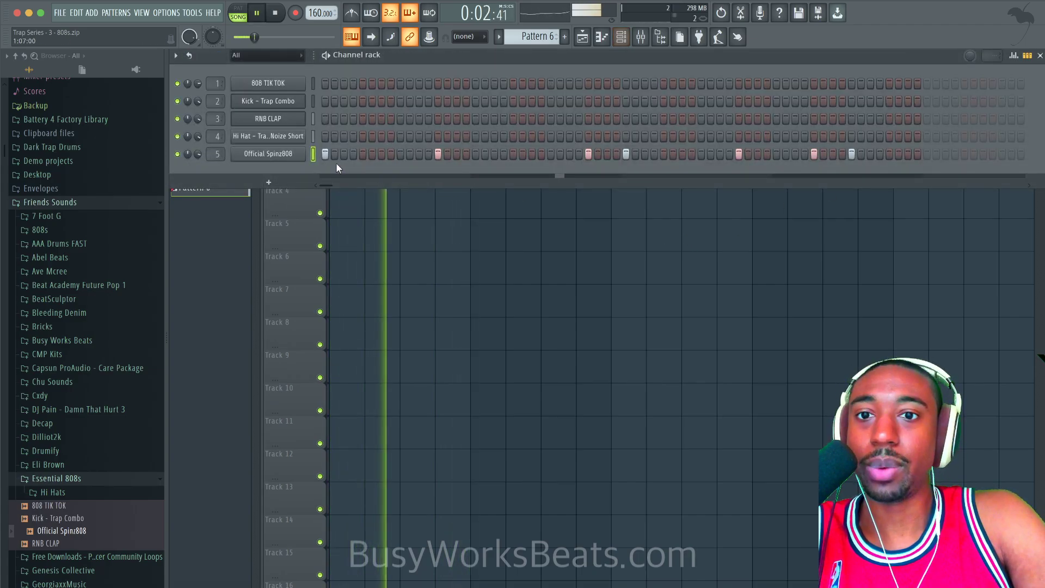
pyautogui.rightClick(282, 155)
pyautogui.click(318, 155)
pyautogui.press('space')
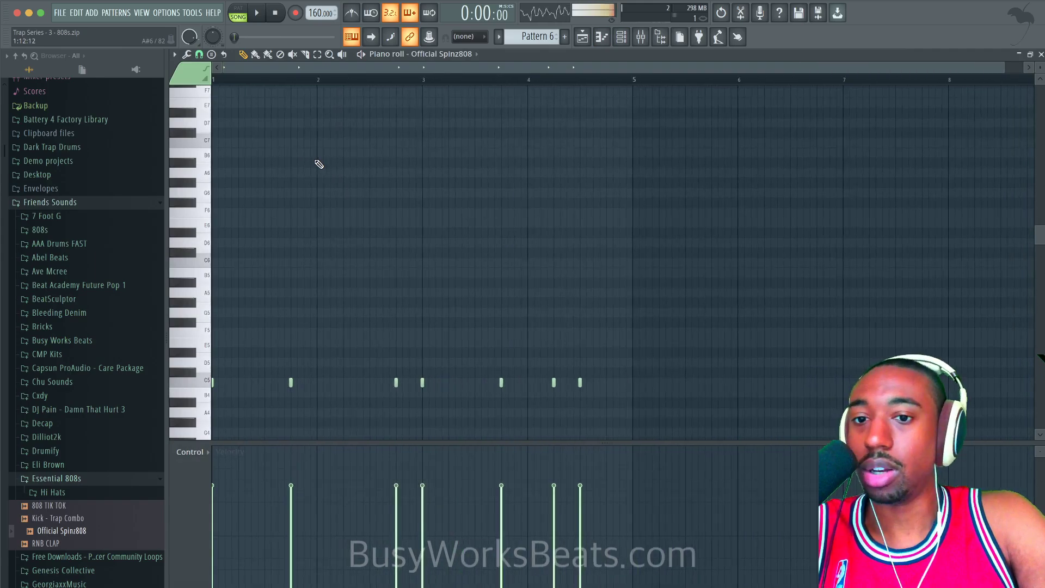
pyautogui.hotkey('ctrl', 'Up')
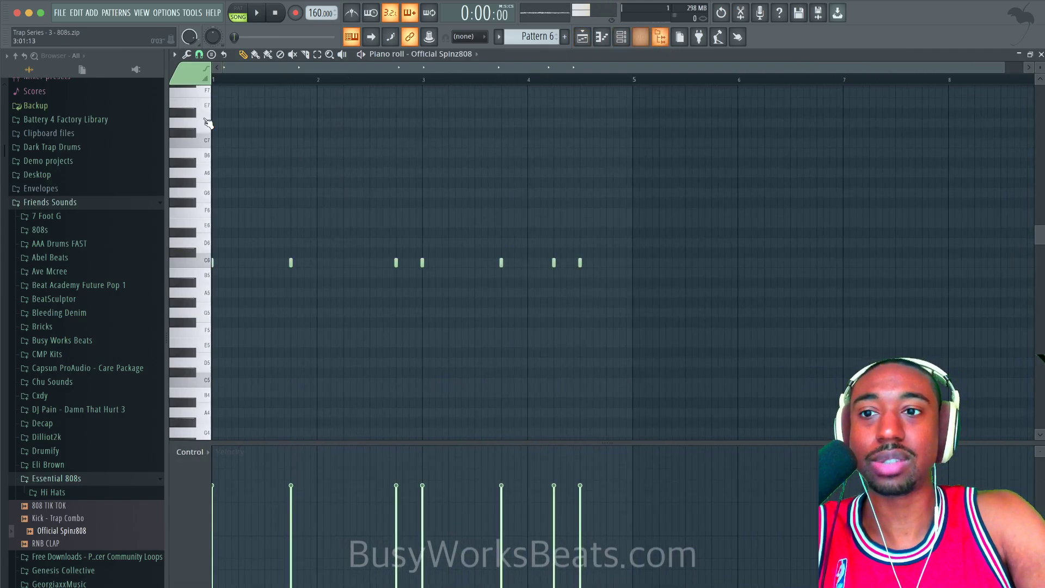
# Step: Collapse the browser's folders and hide the browser to widen the piano roll
pyautogui.click(16, 58)
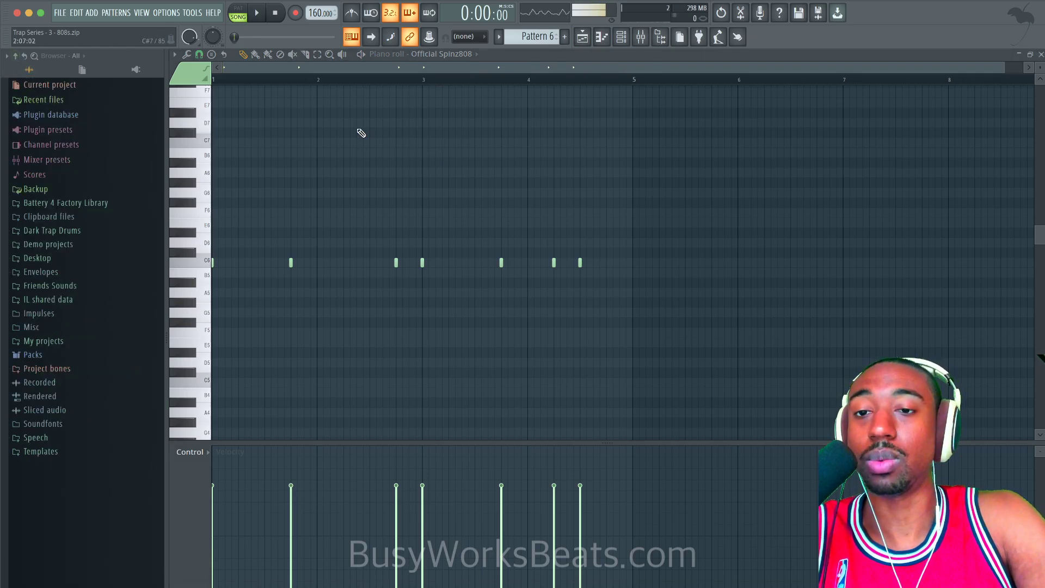
pyautogui.click(668, 42)
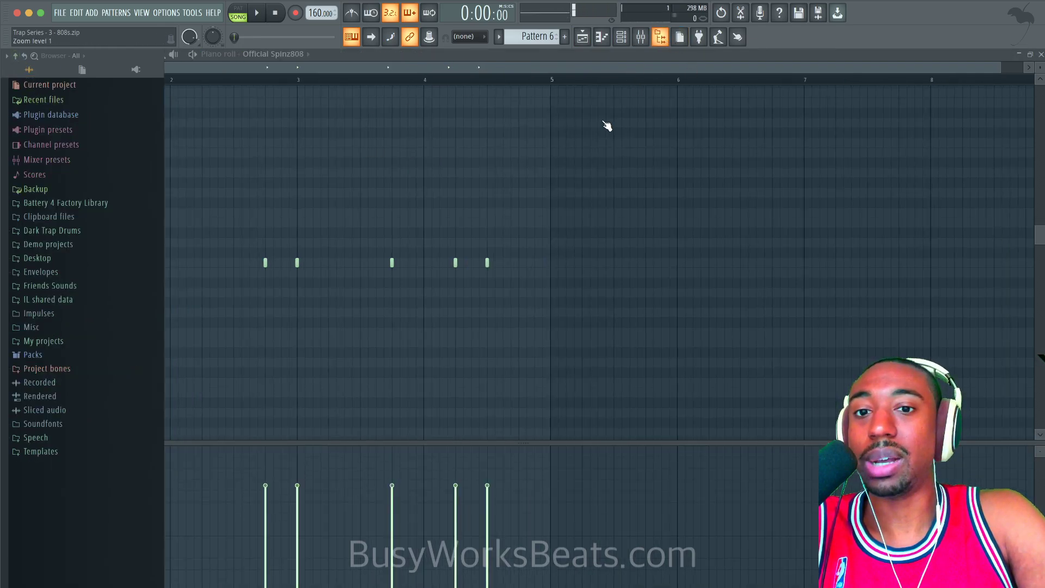
# Step: Play the beat from the start a few times to hear the Official Spinz808 notes at C6
pyautogui.press('space')
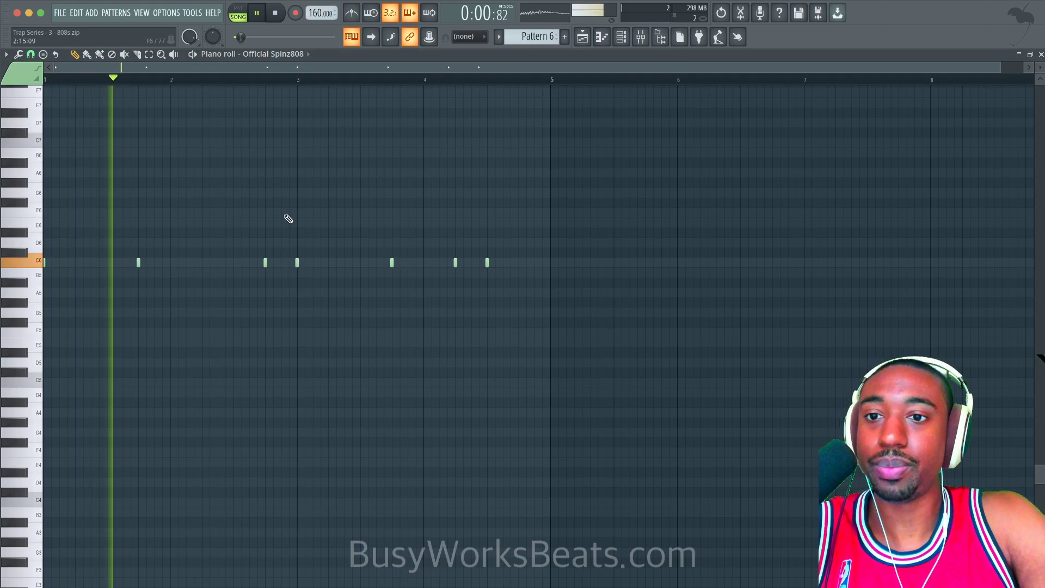
pyautogui.press('space')
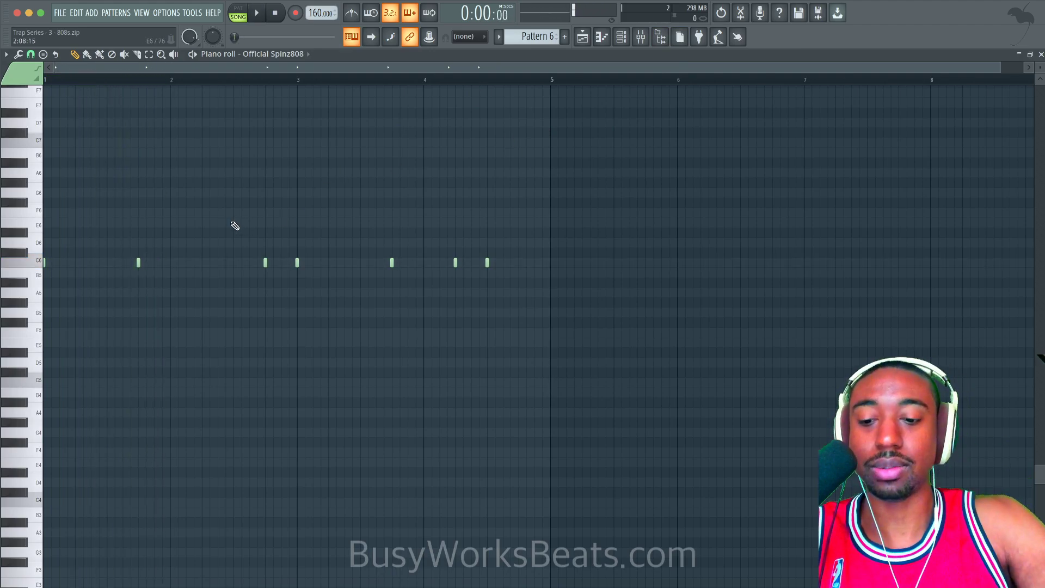
pyautogui.press('space')
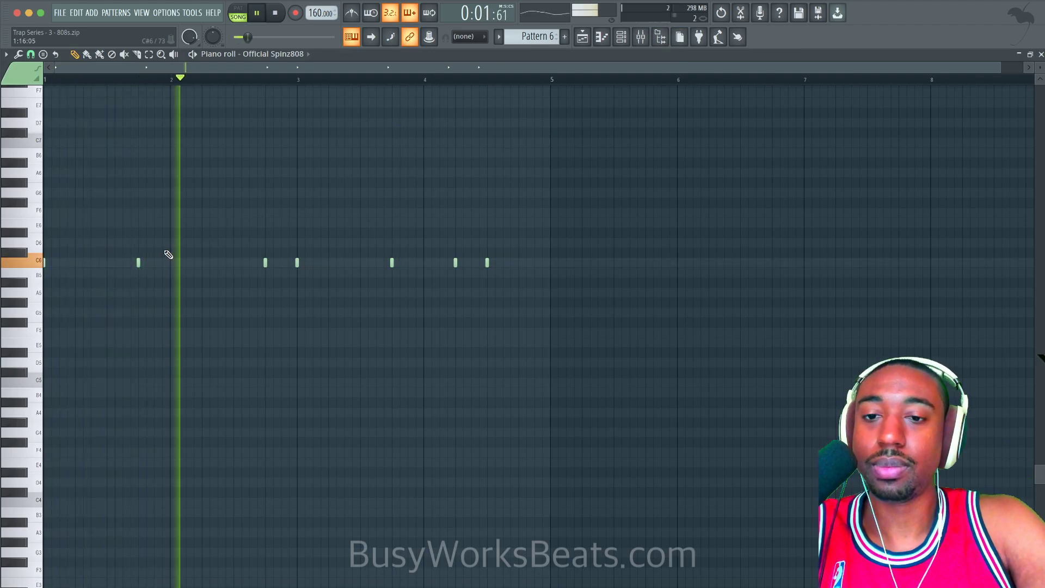
pyautogui.press('space')
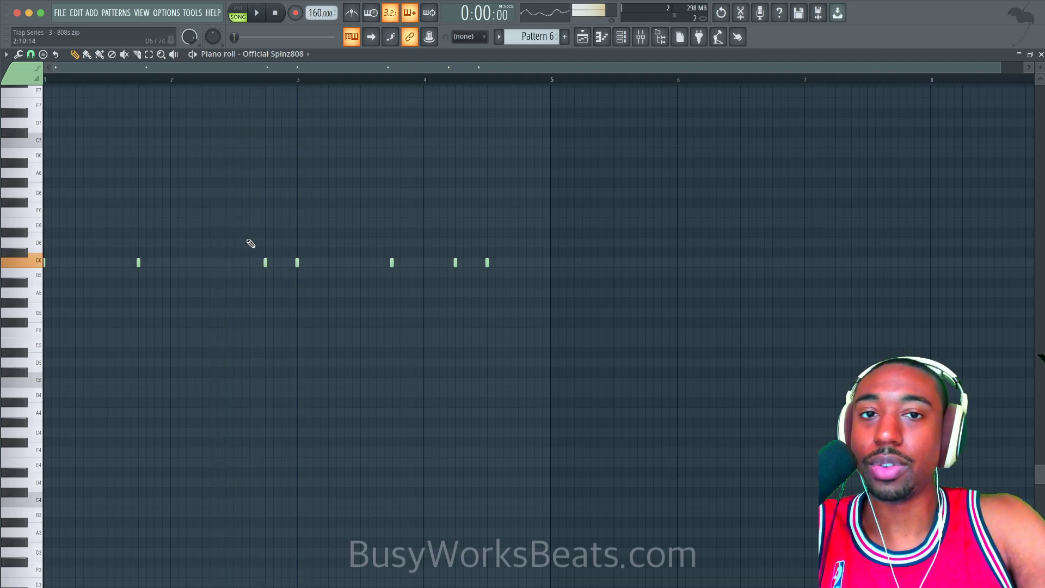
pyautogui.press('space')
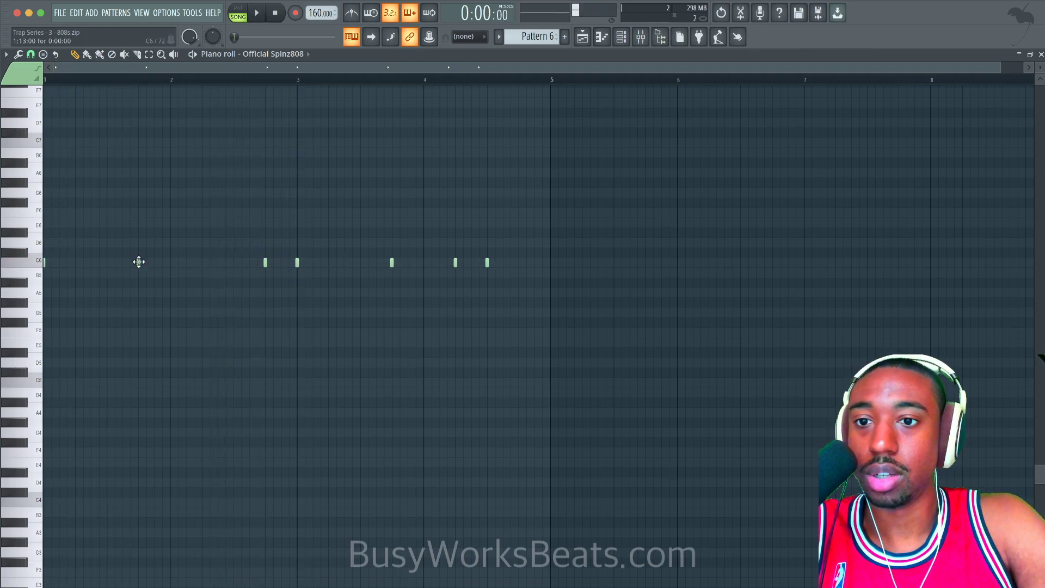
# Step: Move the second Official Spinz808 note down to G5 and play the beat to check it
pyautogui.click(40, 313)
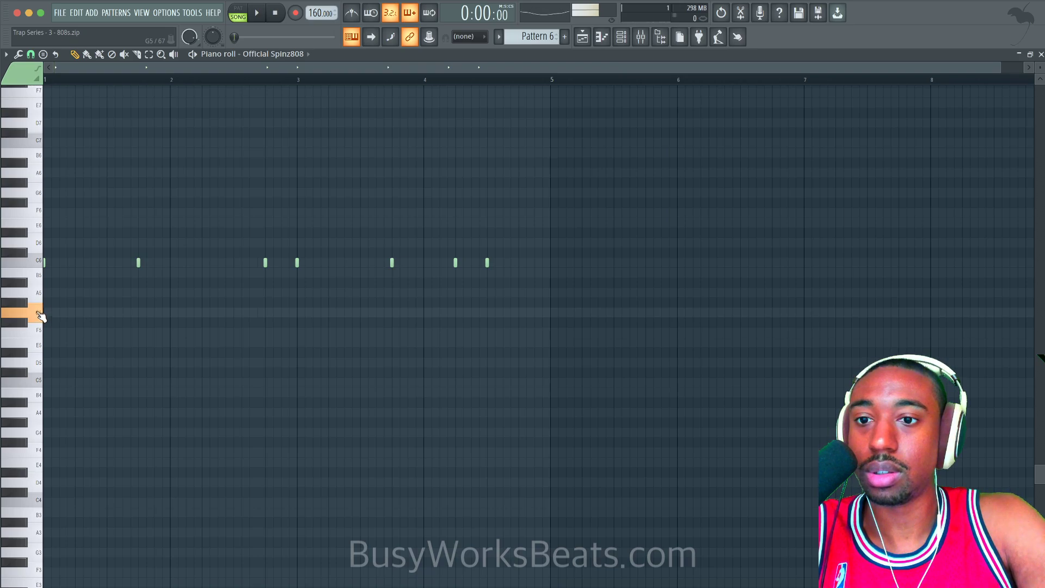
pyautogui.moveTo(139, 265); pyautogui.dragTo(138, 312)
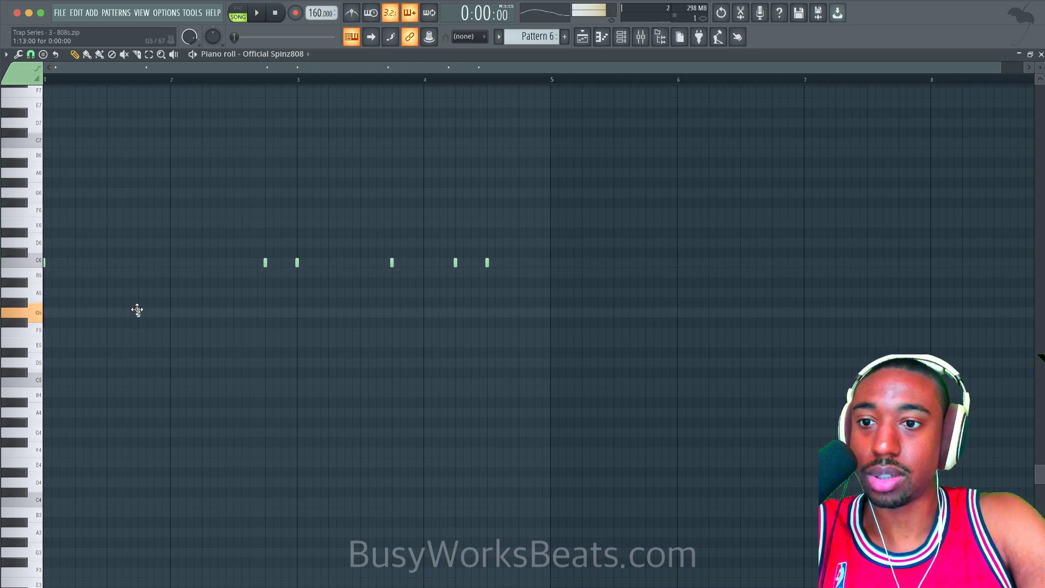
pyautogui.press('space')
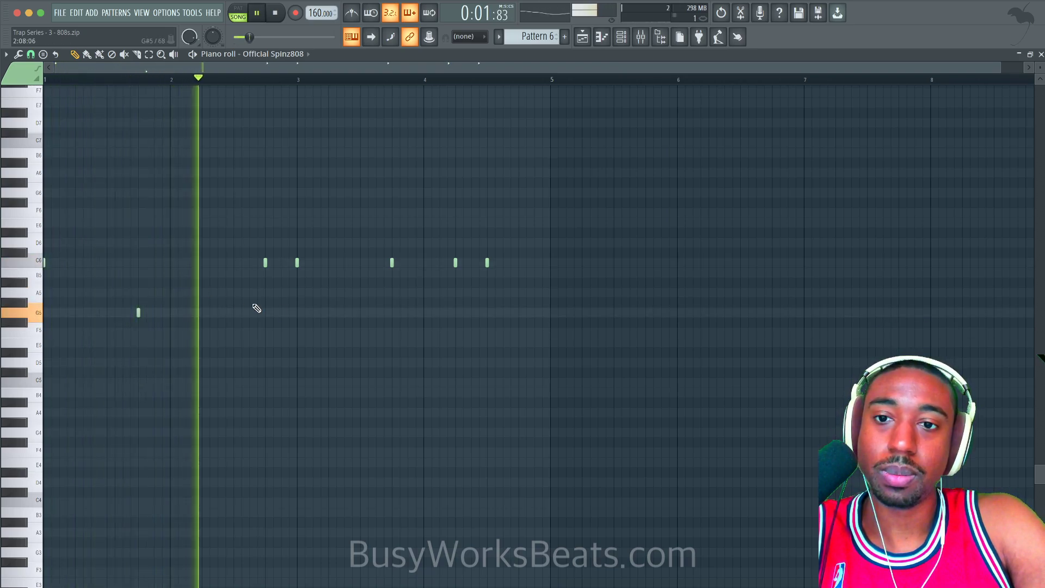
pyautogui.press('space')
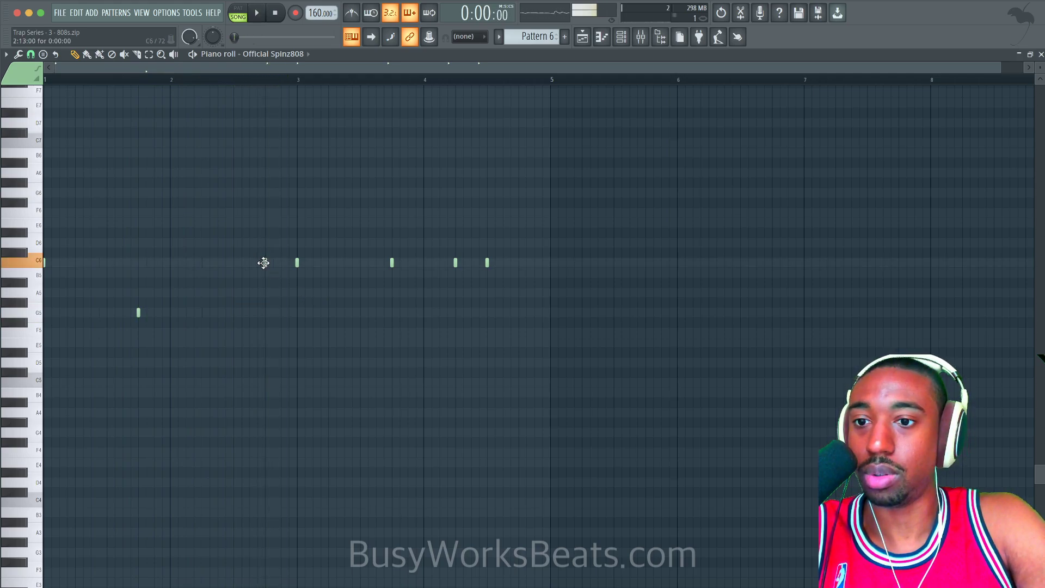
# Step: Move the third Official Spinz808 note down an octave to C5 at its original timing and audition the C5 key
pyautogui.moveTo(264, 262); pyautogui.dragTo(250, 383)
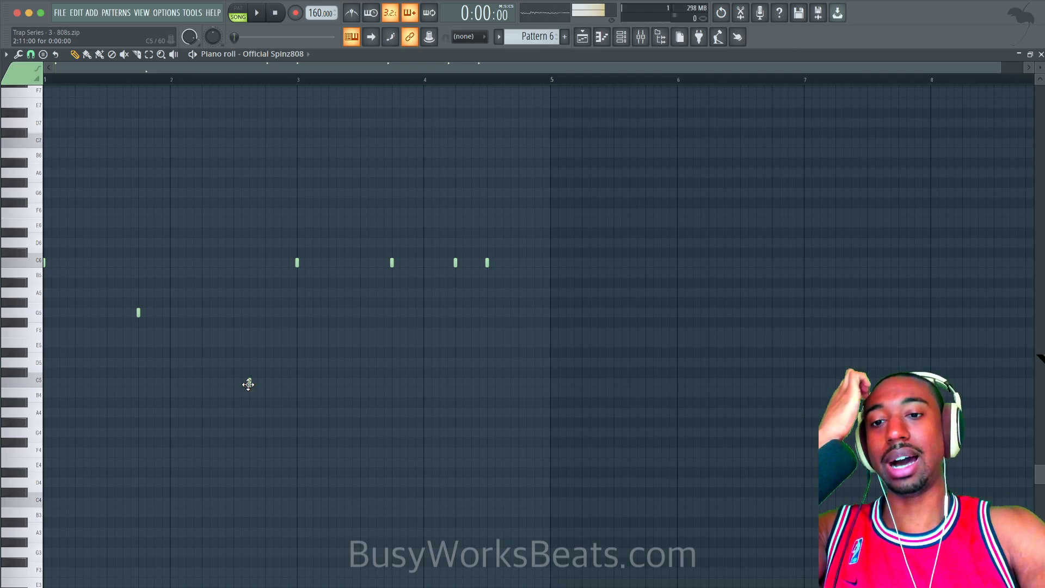
pyautogui.click(248, 384)
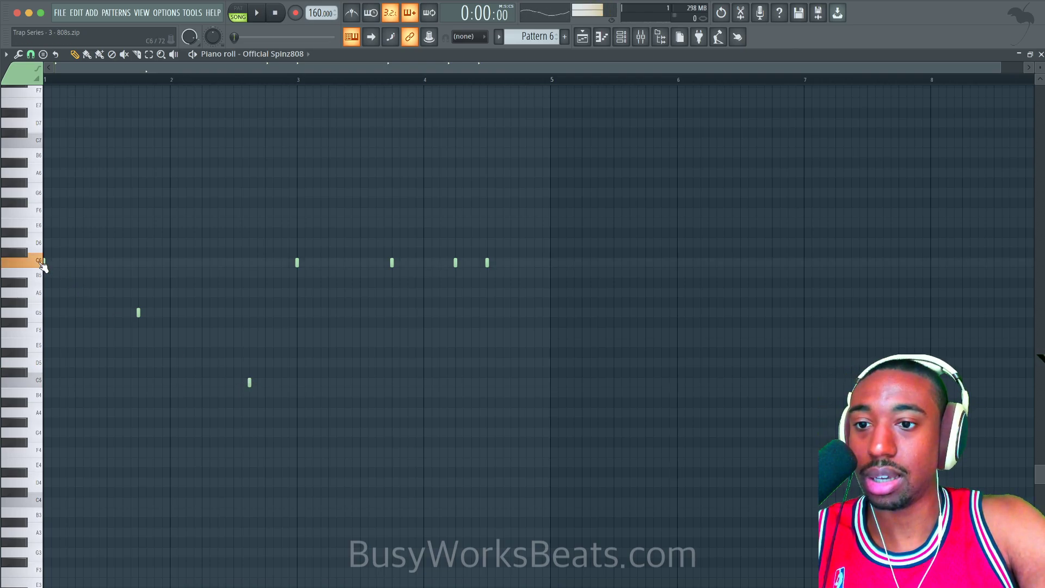
pyautogui.click(44, 387)
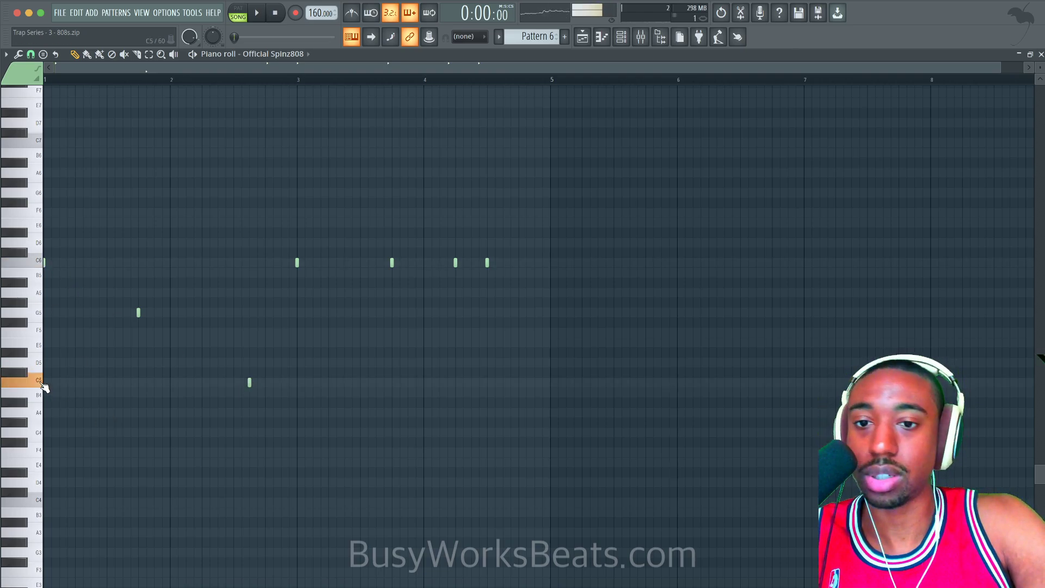
pyautogui.press('space')
pyautogui.rightClick(249, 382)
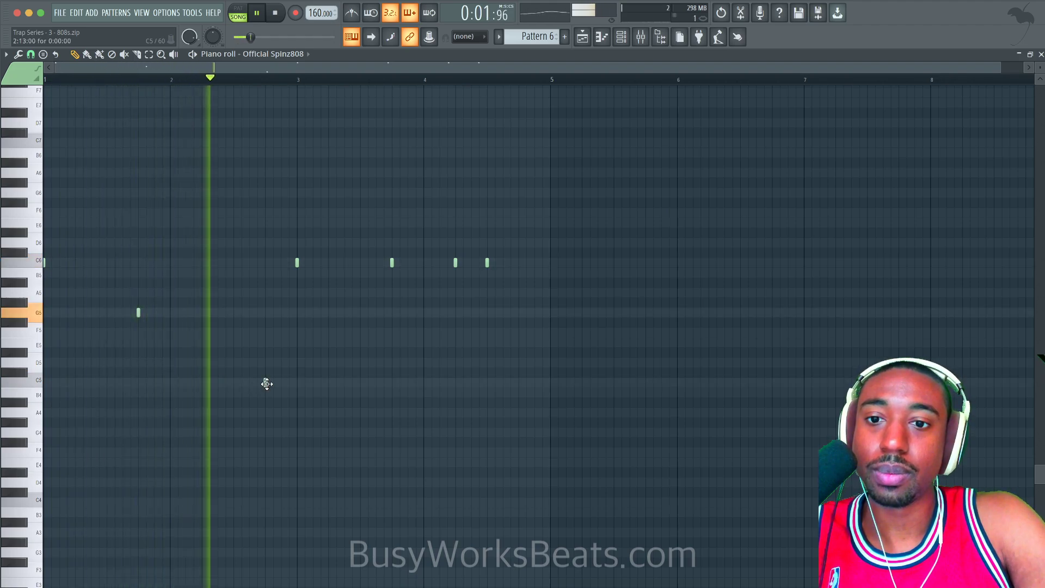
pyautogui.click(266, 383)
# Step: Raise the fifth Official Spinz808 note to C#6 and play the beat to check it
pyautogui.rightClick(391, 264)
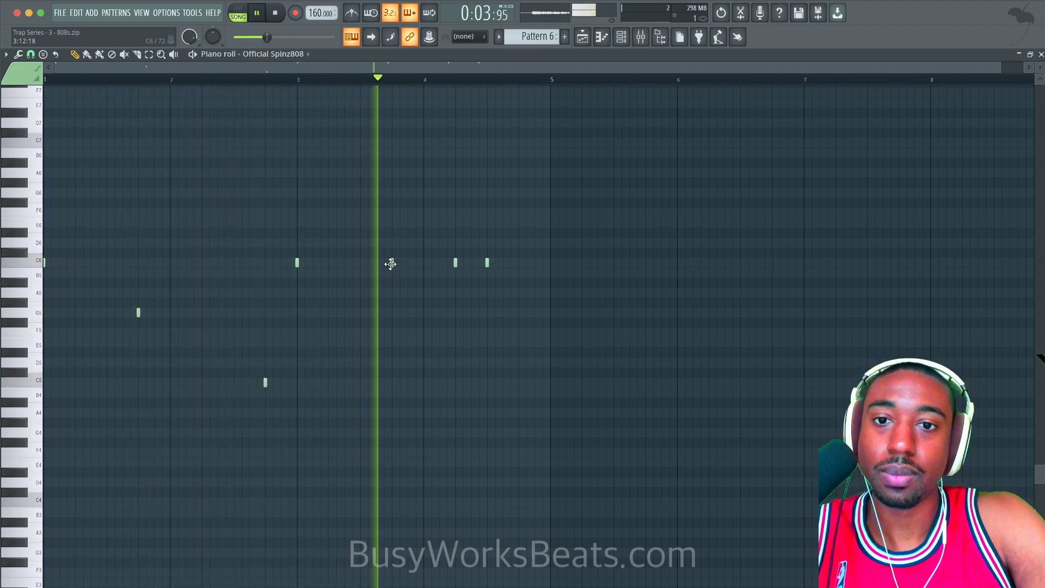
pyautogui.press('space')
pyautogui.click(389, 253)
pyautogui.moveTo(390, 253)
pyautogui.mouseDown()
pyautogui.moveTo(338, 256)
pyautogui.moveTo(289, 275)
pyautogui.moveTo(389, 257)
pyautogui.mouseUp()
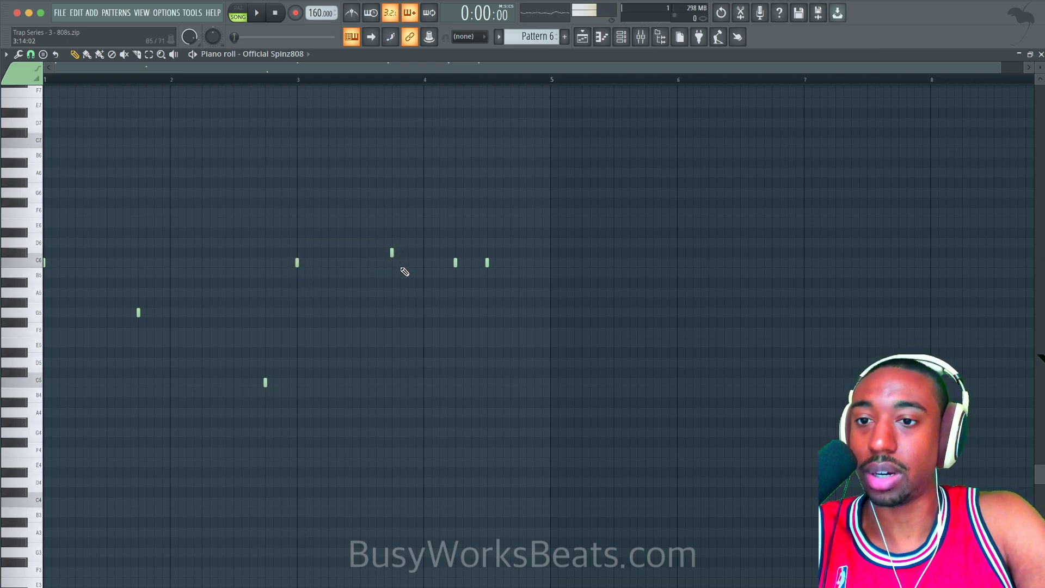
pyautogui.press('space')
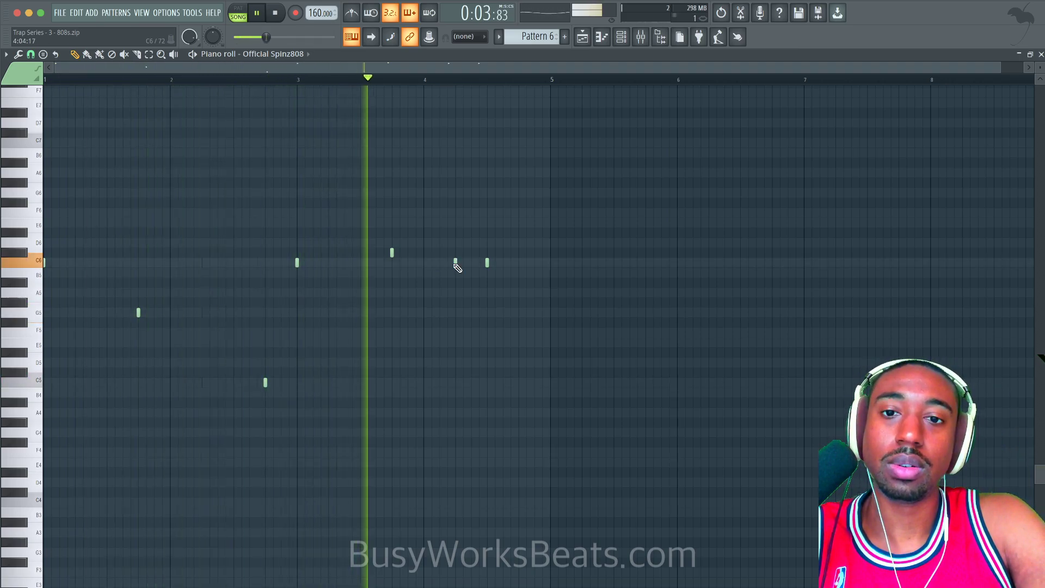
pyautogui.press('space')
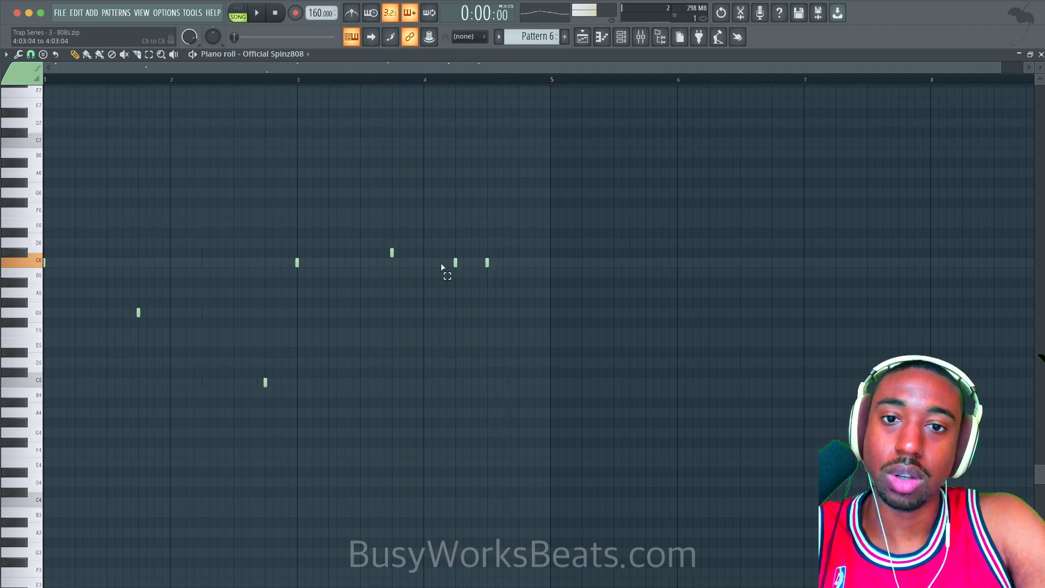
# Step: Transpose the last two Official Spinz808 notes down to G5 and play the beat through bar 4
pyautogui.moveTo(442, 266); pyautogui.dragTo(493, 264)
pyautogui.moveTo(33, 329); pyautogui.dragTo(33, 305)
pyautogui.hotkey('shift', 'Down')
pyautogui.hotkey('shift', 'Down')
pyautogui.hotkey('shift', 'Down')
pyautogui.hotkey('shift', 'Down')
pyautogui.hotkey('shift', 'Down')
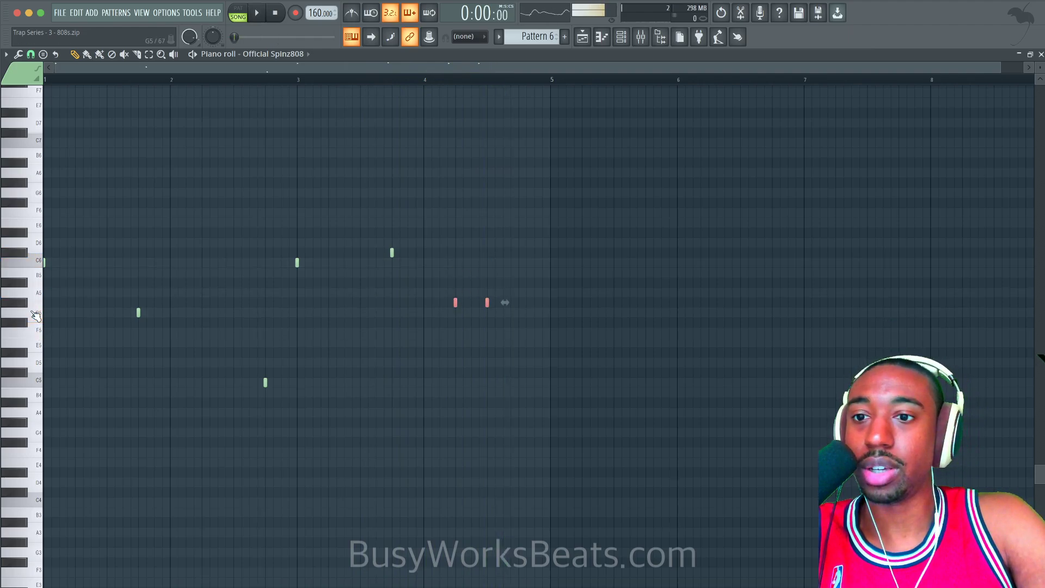
pyautogui.keyDown('super'); pyautogui.click(424, 323); pyautogui.keyUp('super')
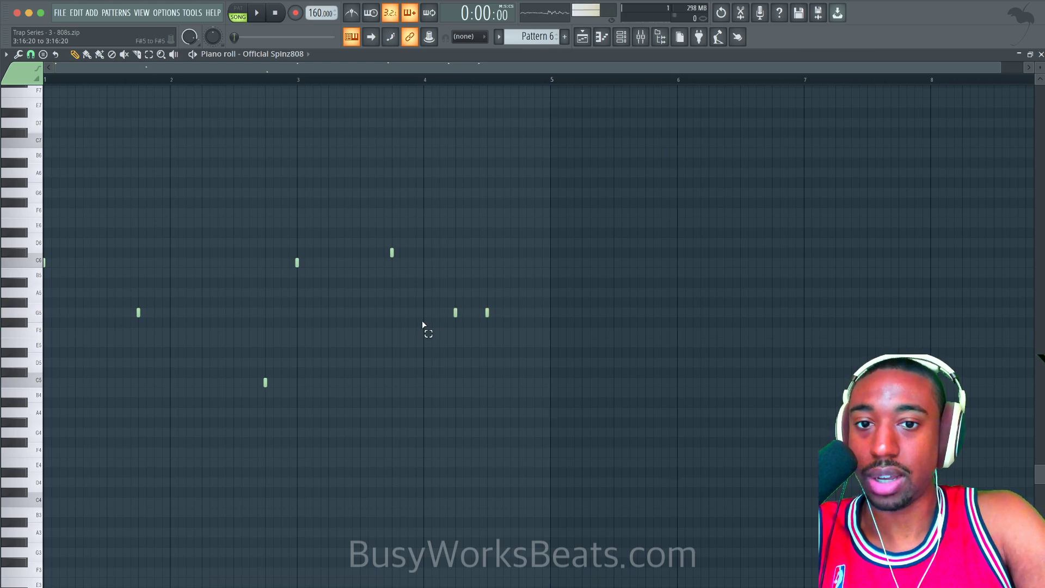
pyautogui.press('space')
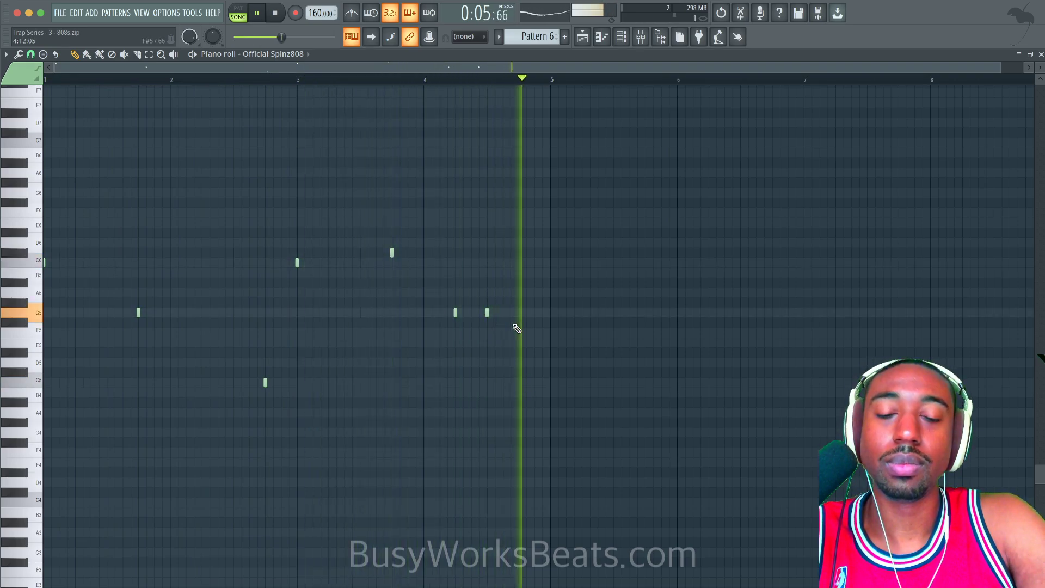
pyautogui.press('space')
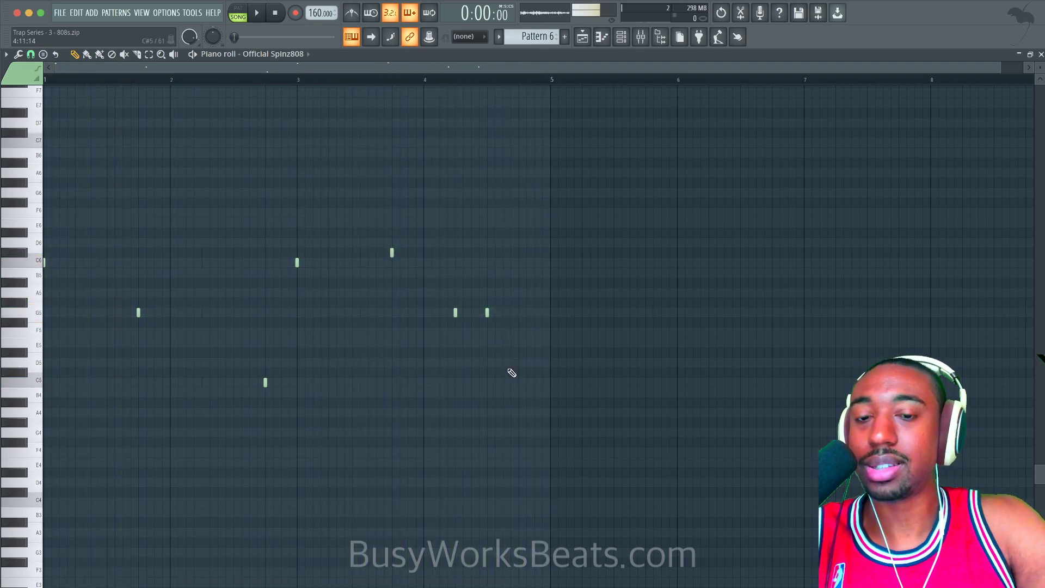
# Step: Transpose all Official Spinz808 notes down one octave and play the beat from the start several times
pyautogui.hotkey('ctrl', 'Down')
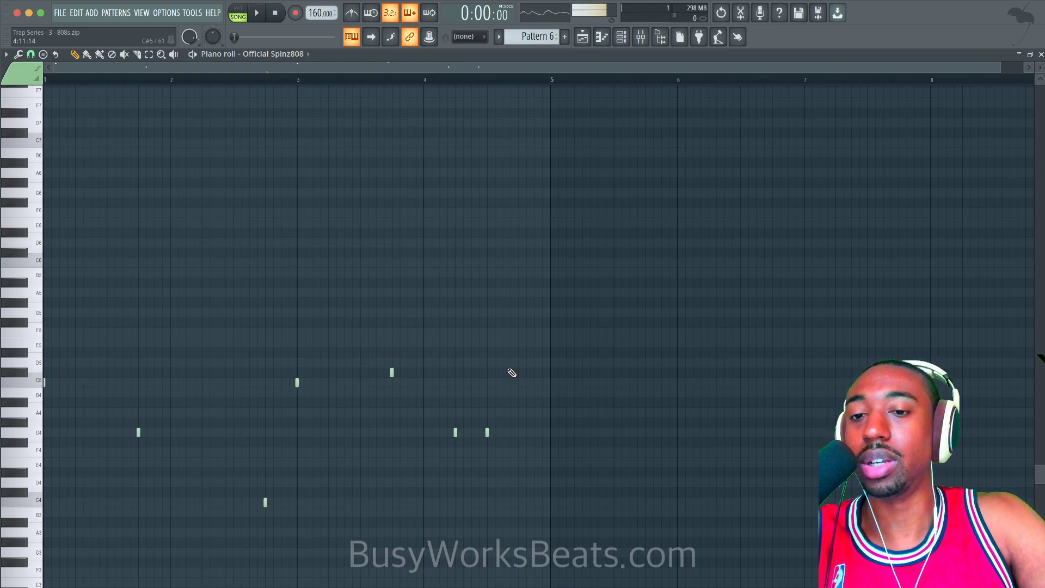
pyautogui.press('space')
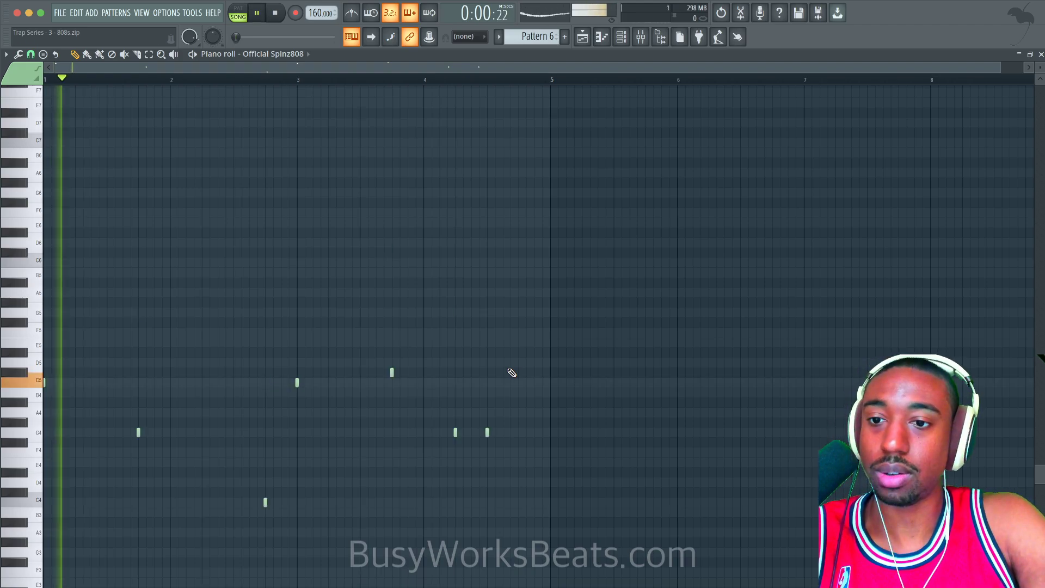
pyautogui.press('space')
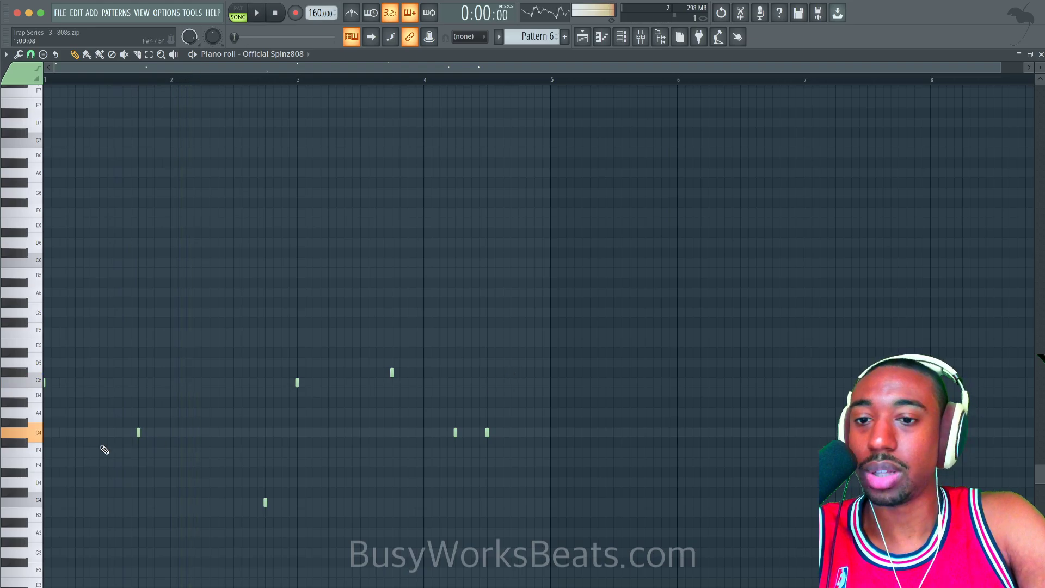
pyautogui.click(627, 42)
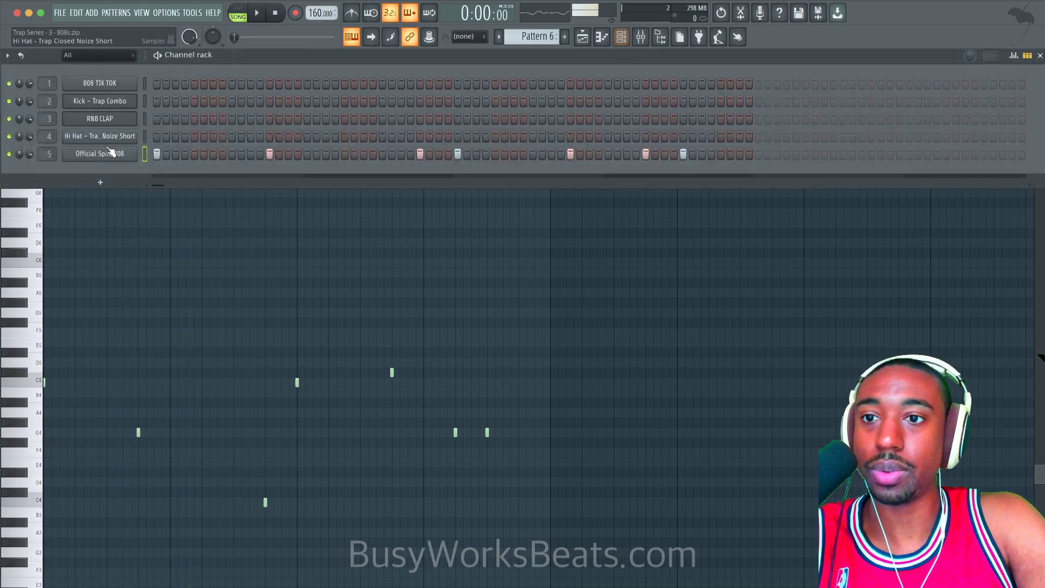
pyautogui.click(202, 270)
pyautogui.press('space')
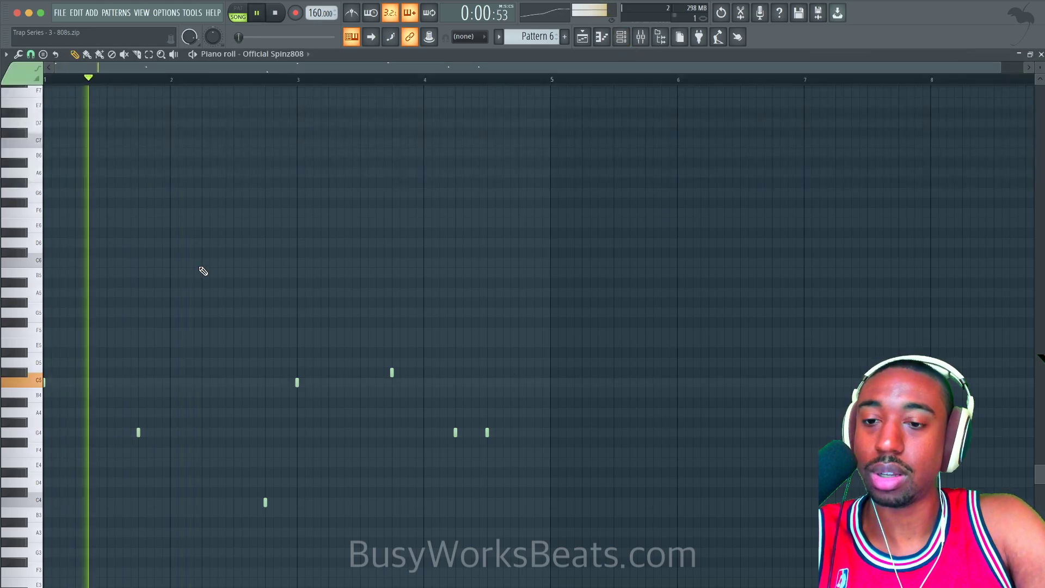
pyautogui.press('space')
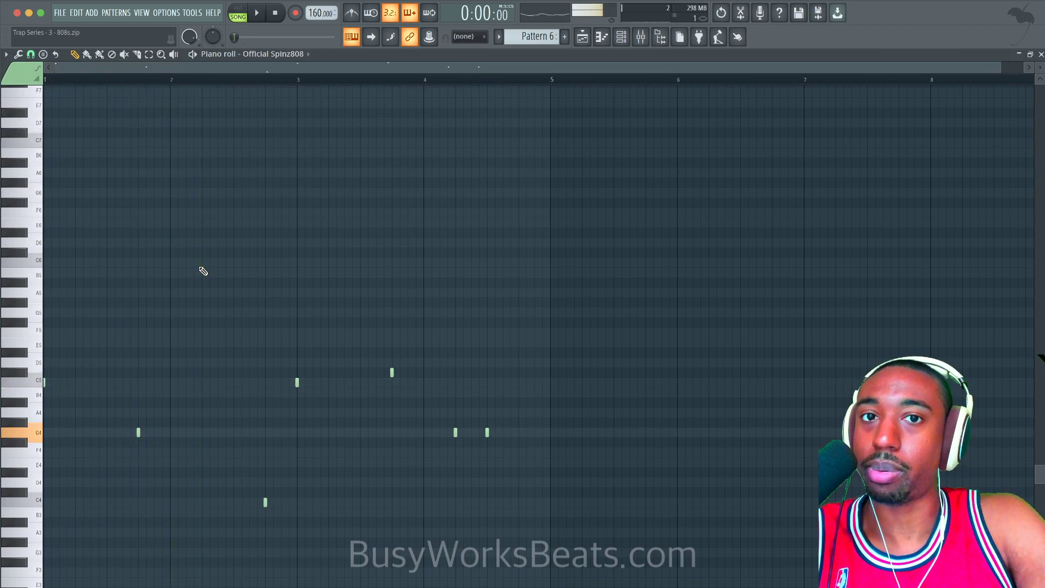
pyautogui.press('space')
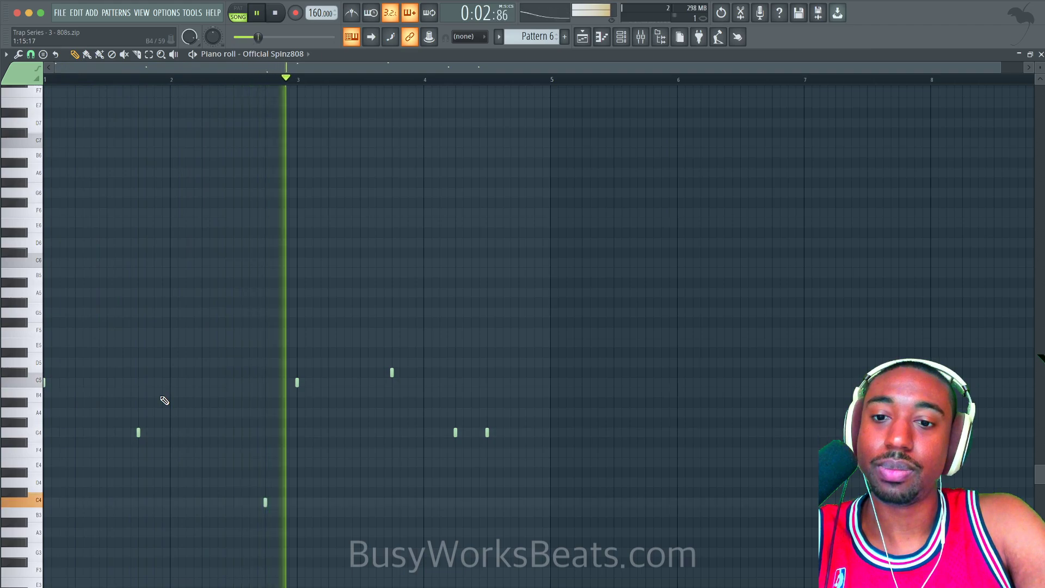
pyautogui.press('space')
# Step: Raise the second, third and last two notes by one octave and play the loop to check them
pyautogui.moveTo(129, 419); pyautogui.dragTo(540, 508)
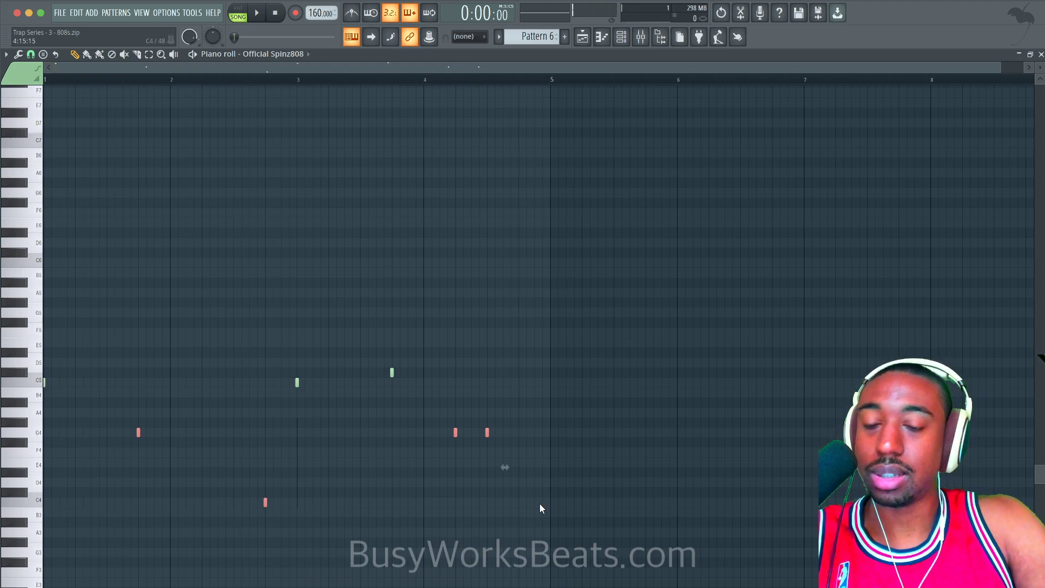
pyautogui.hotkey('ctrl', 'Up')
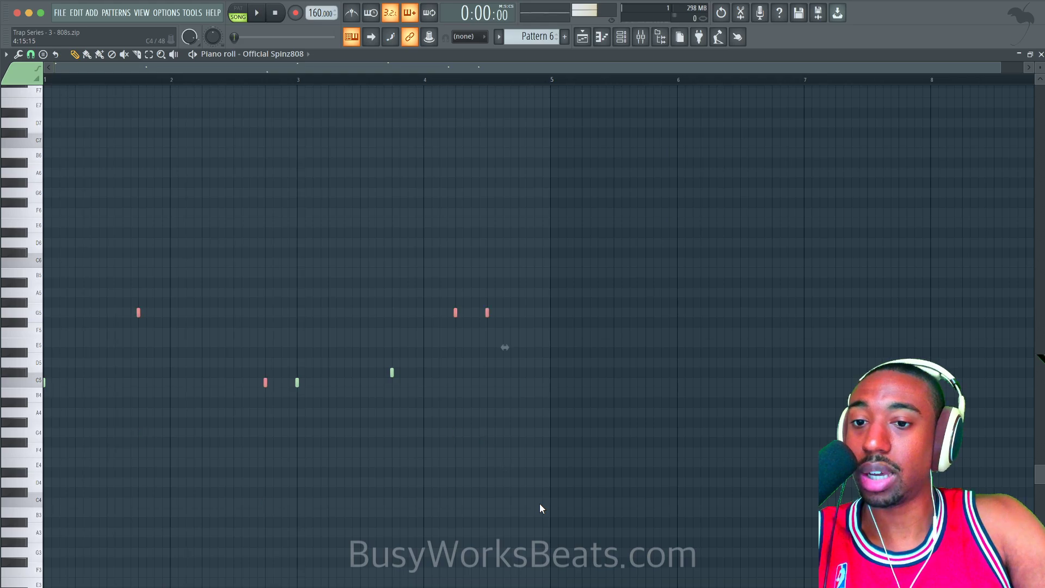
pyautogui.press('space')
pyautogui.keyDown('ctrl'); pyautogui.click(543, 502); pyautogui.keyUp('ctrl')
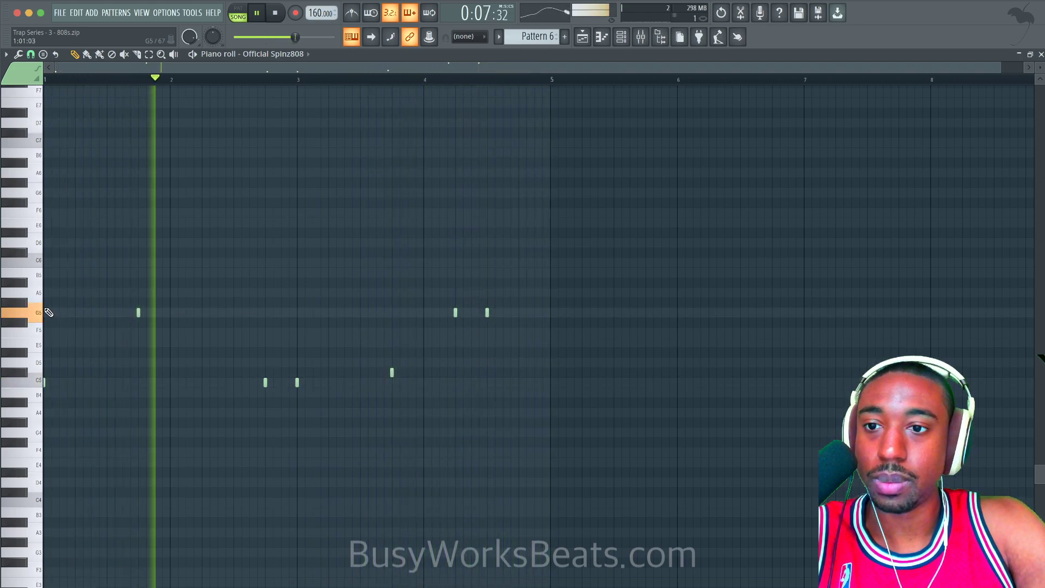
pyautogui.press('space')
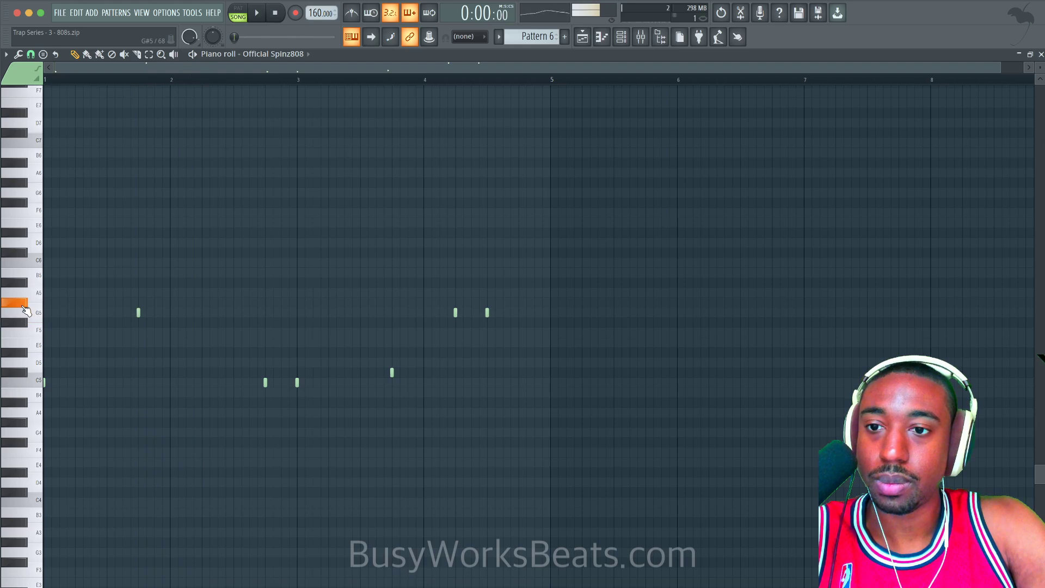
# Step: Try the beat without the final G5 note during playback, restore that note, and stop playback
pyautogui.press('space')
pyautogui.moveTo(100, 307); pyautogui.dragTo(575, 309)
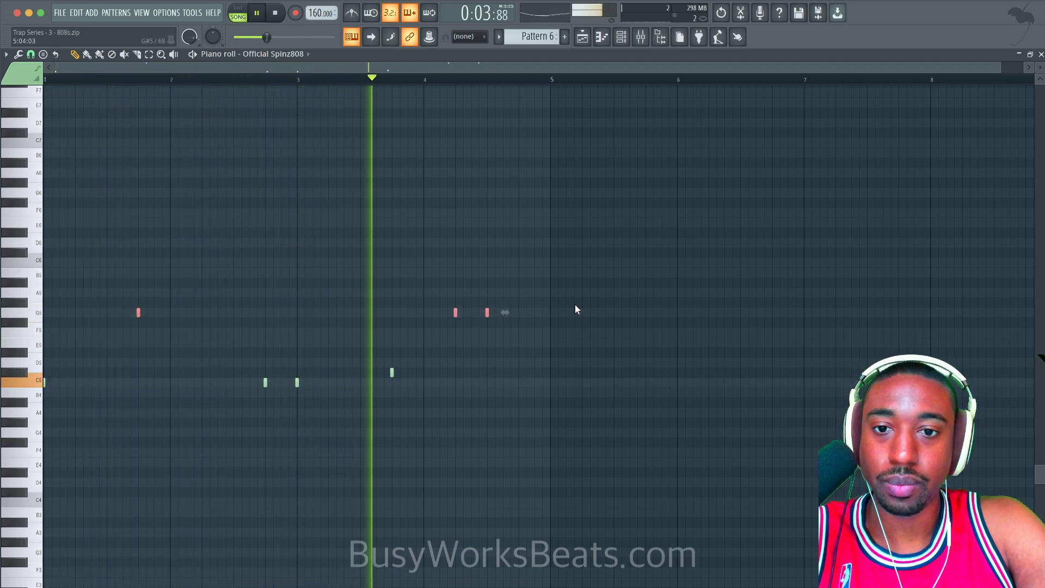
pyautogui.click(576, 309)
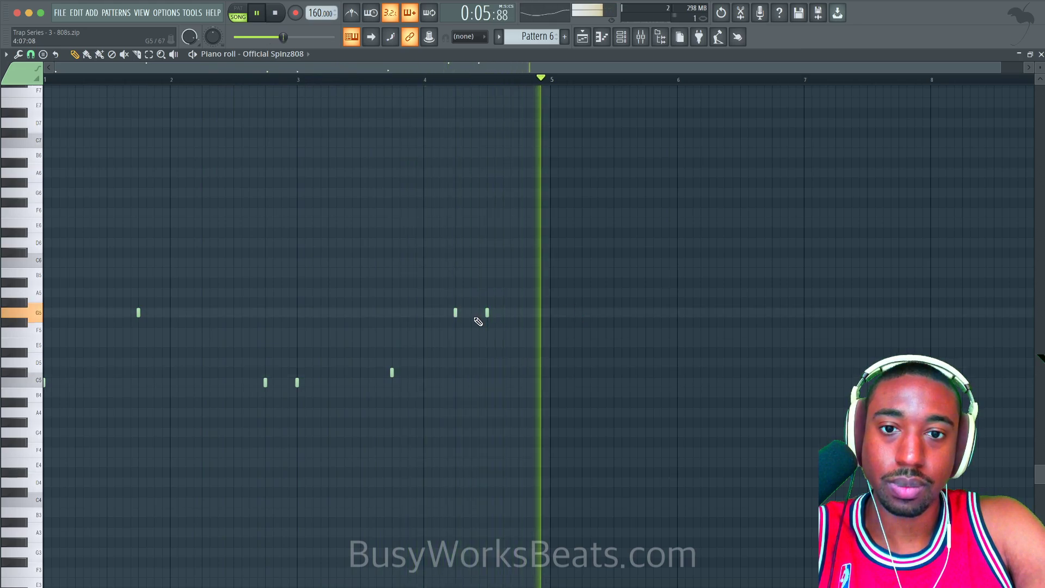
pyautogui.rightClick(486, 312)
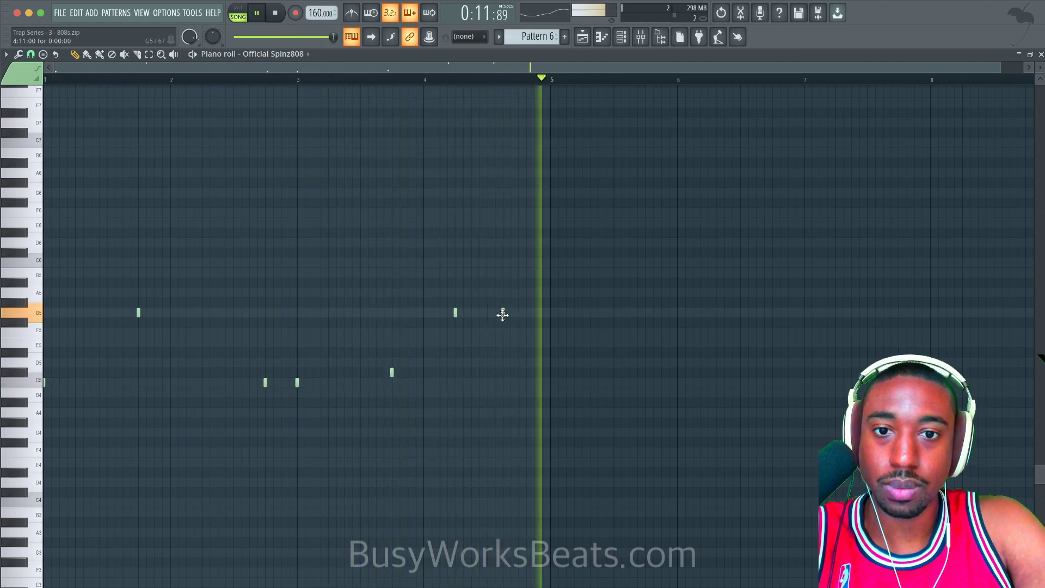
pyautogui.click(487, 312)
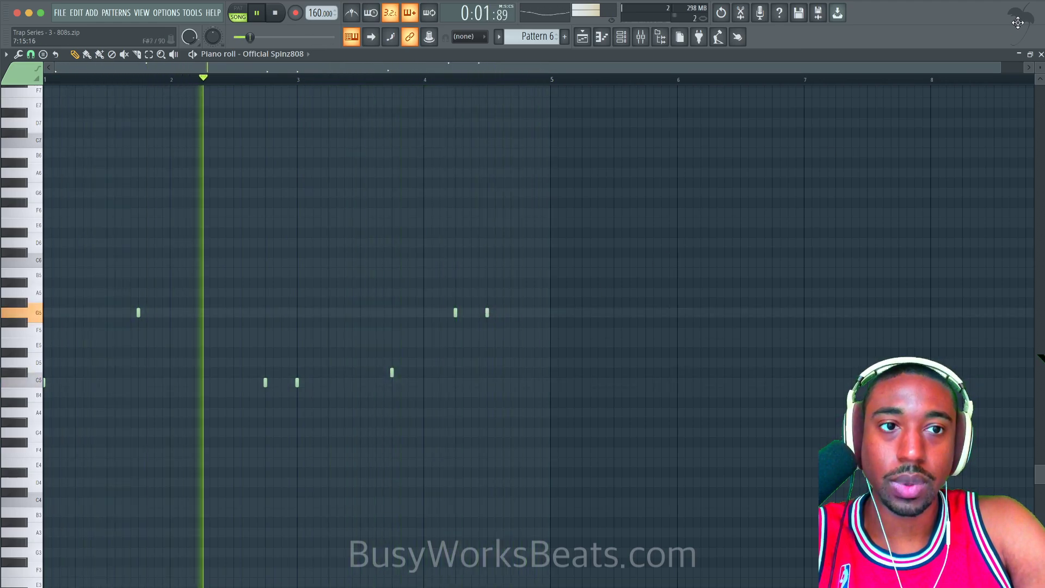
pyautogui.press('space')
# Step: Reopen the Official Spinz808 notes from the Pattern 6 clip in the playlist and clear the time selection
pyautogui.click(1040, 55)
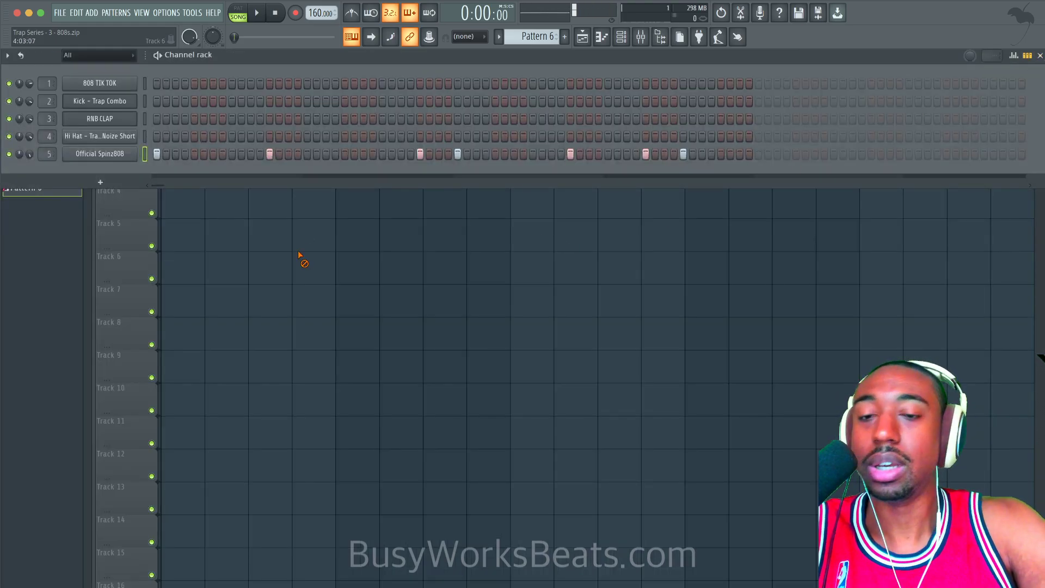
pyautogui.press('F6')
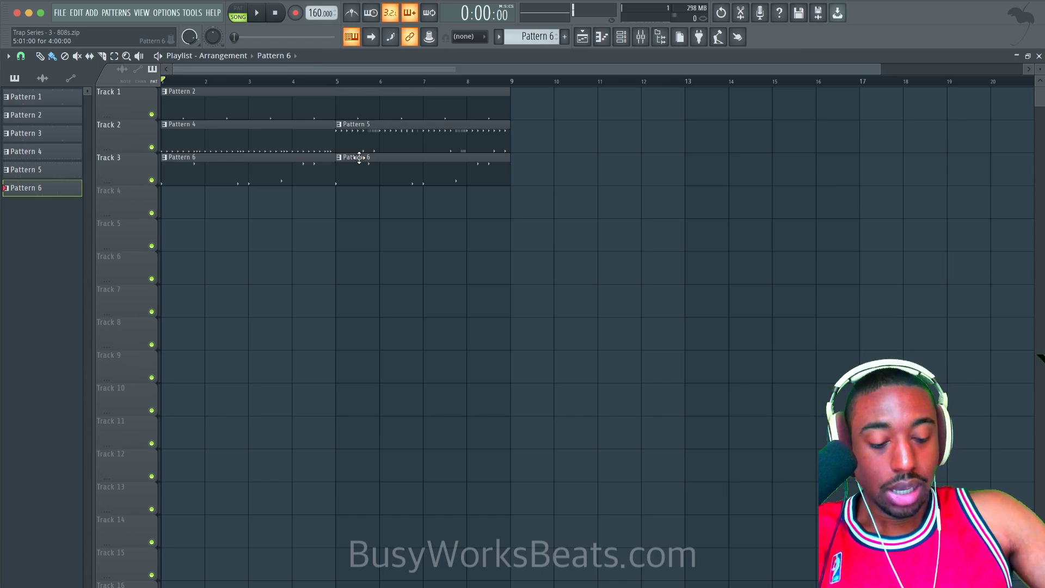
pyautogui.doubleClick(298, 164)
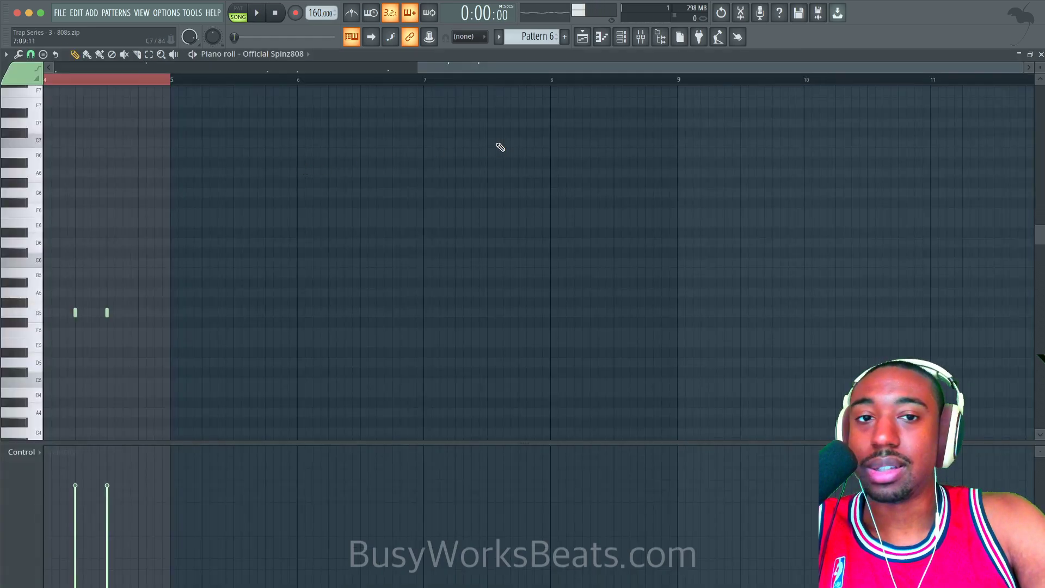
pyautogui.scroll(4, 498, 145)
pyautogui.hscroll(-3, 312, 161)
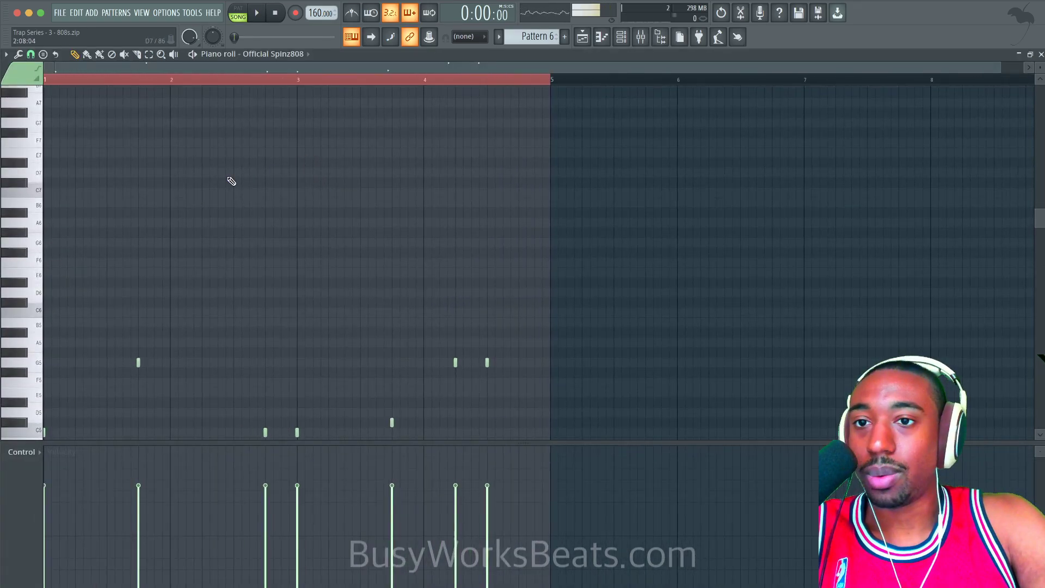
pyautogui.scroll(-4, 229, 180)
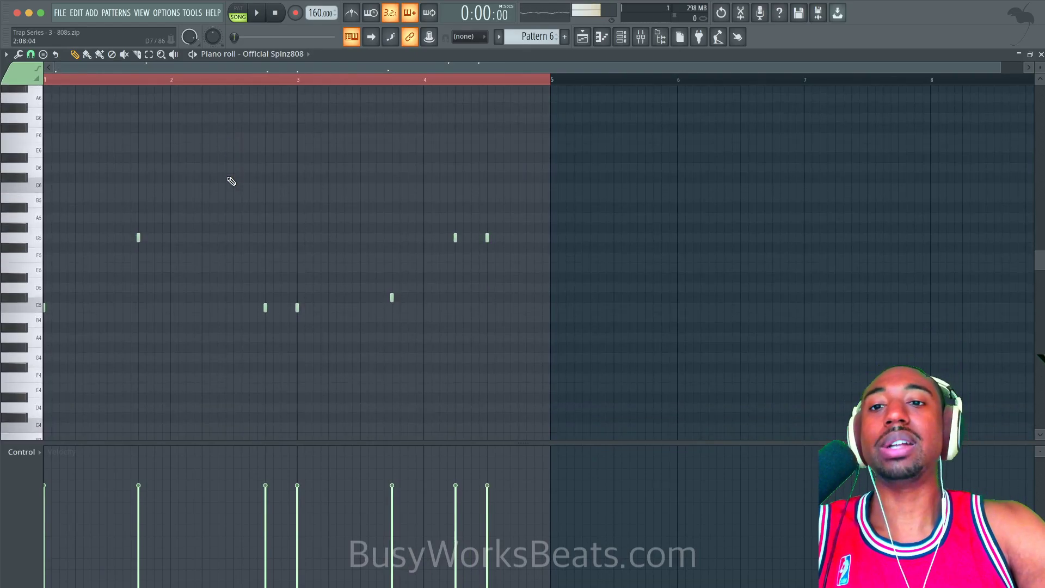
pyautogui.hotkey('ctrl', 'd')
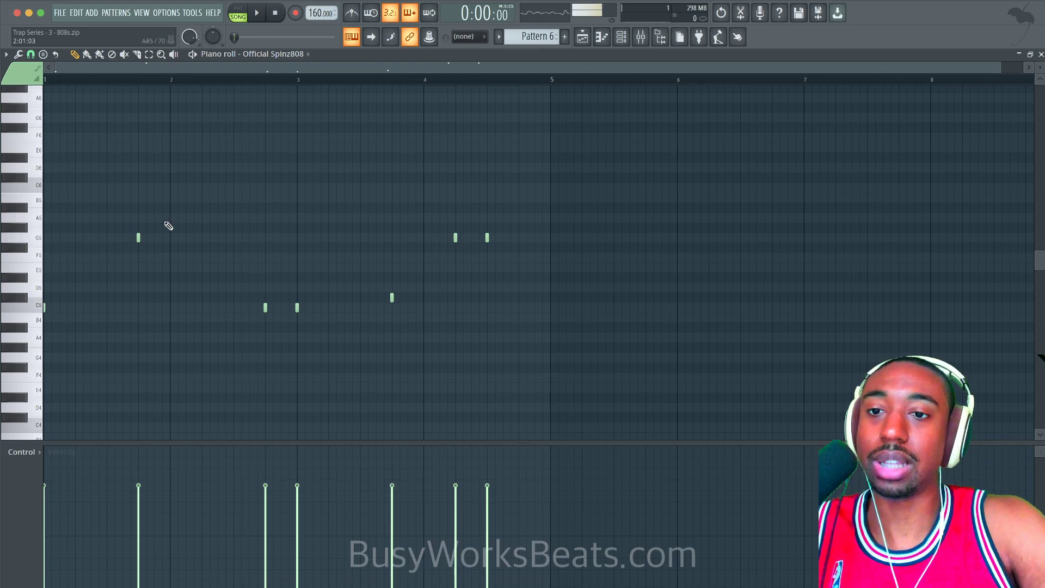
# Step: Add an E5 note starting at 1:15:00 with a duration of 0:02:00 and make it a slide note
pyautogui.click(154, 269)
pyautogui.moveTo(155, 268); pyautogui.dragTo(175, 268)
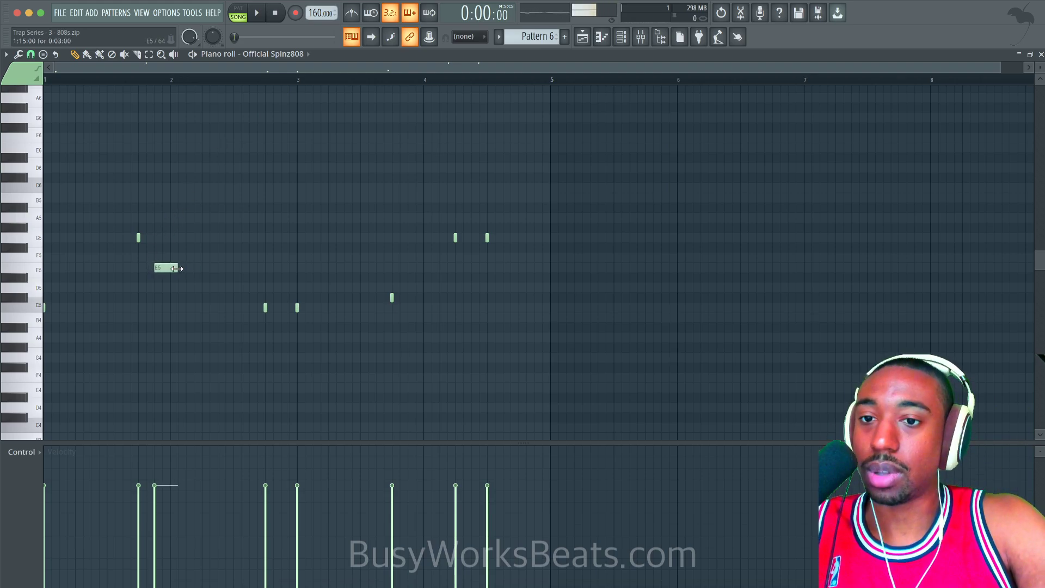
pyautogui.doubleClick(162, 268)
pyautogui.click(452, 288)
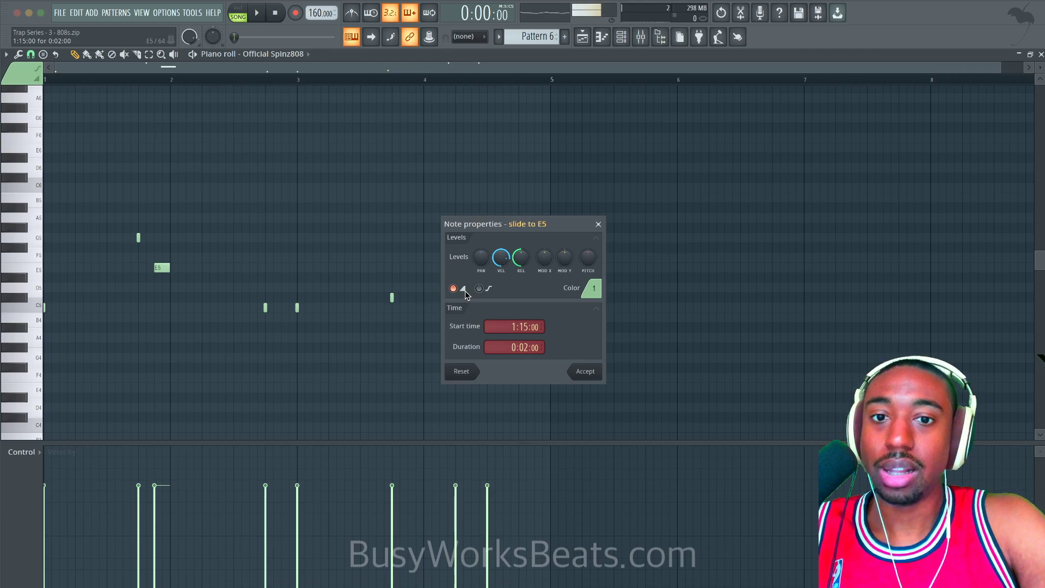
pyautogui.click(584, 371)
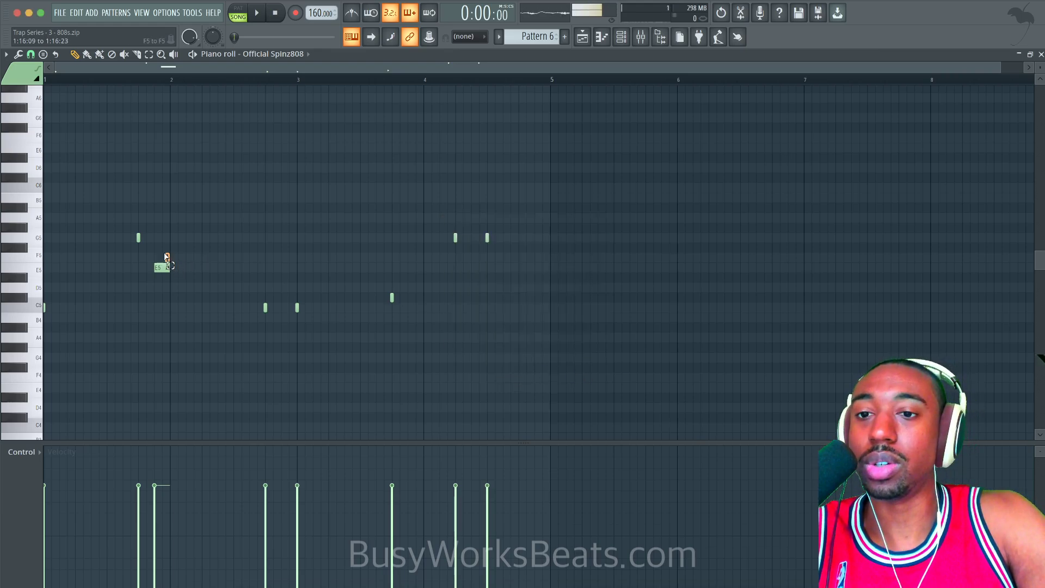
# Step: Try the E5 slide note at 2:10:00, just before the third 808 note, and move it back to 1:15:00
pyautogui.moveTo(167, 265); pyautogui.dragTo(132, 235)
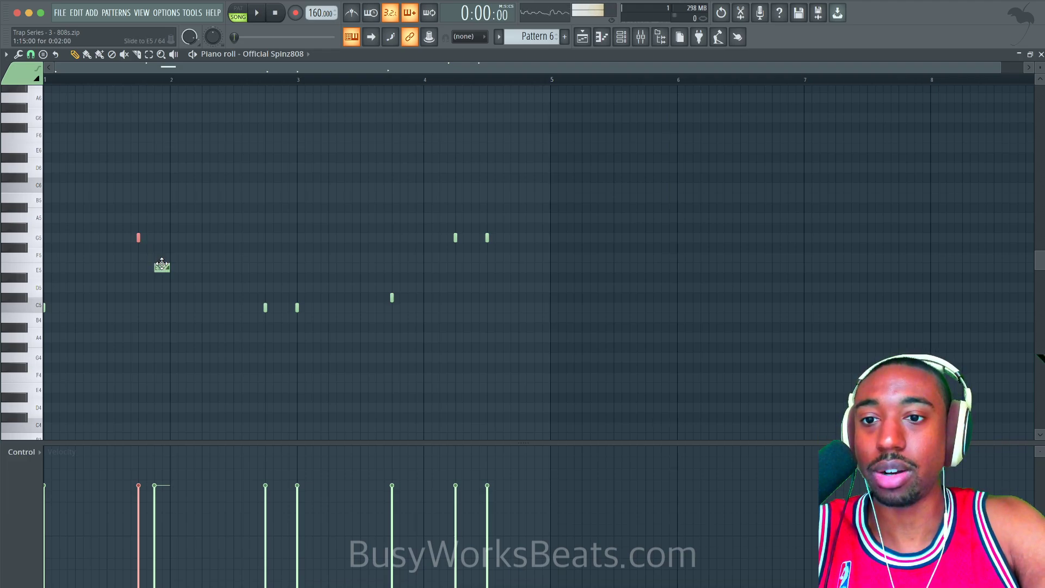
pyautogui.moveTo(161, 265); pyautogui.dragTo(249, 266)
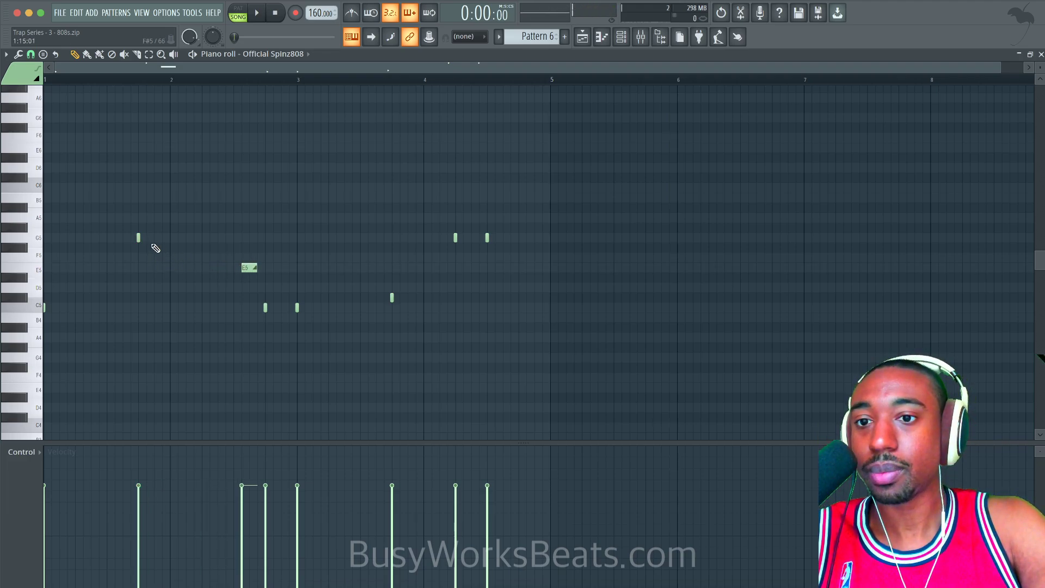
pyautogui.click(136, 237)
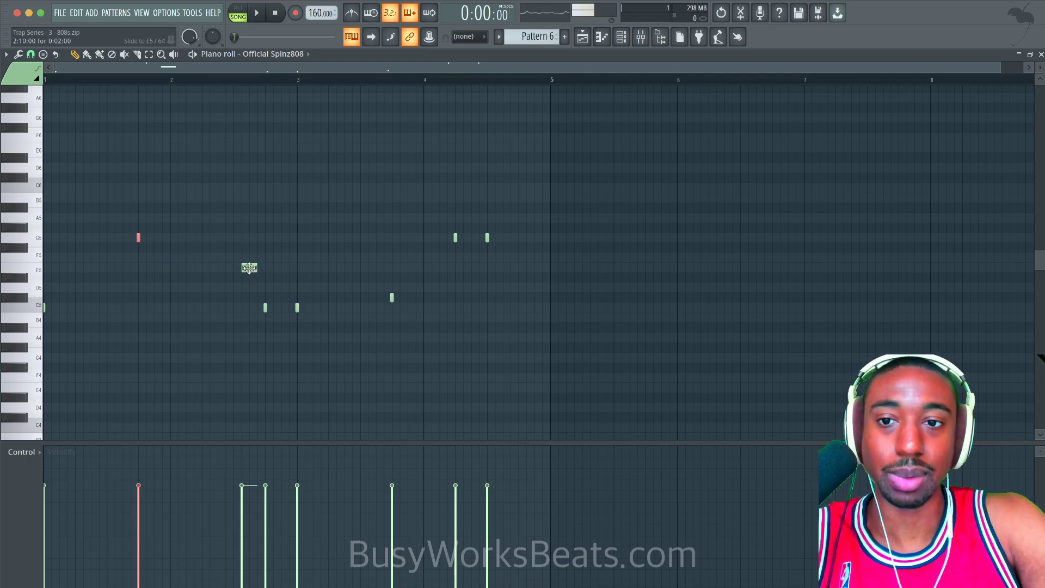
pyautogui.moveTo(249, 267); pyautogui.dragTo(162, 268)
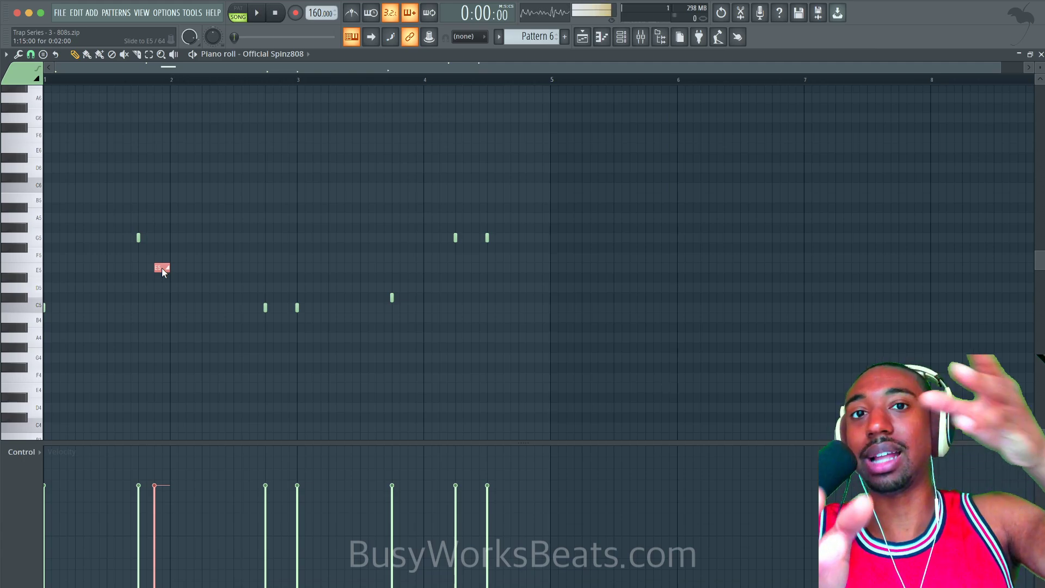
# Step: Compare the second 808 note with the E5 slide note after it and play the beat to hear the slide
pyautogui.moveTo(141, 251); pyautogui.dragTo(135, 220)
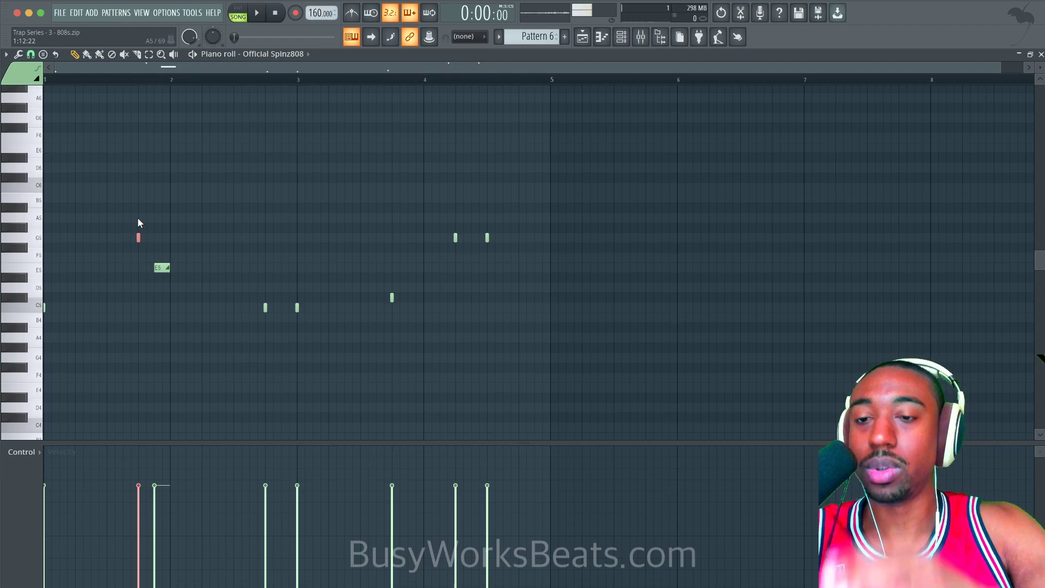
pyautogui.keyDown('ctrl'); pyautogui.click(162, 276); pyautogui.keyUp('ctrl')
pyautogui.moveTo(160, 273); pyautogui.dragTo(161, 269)
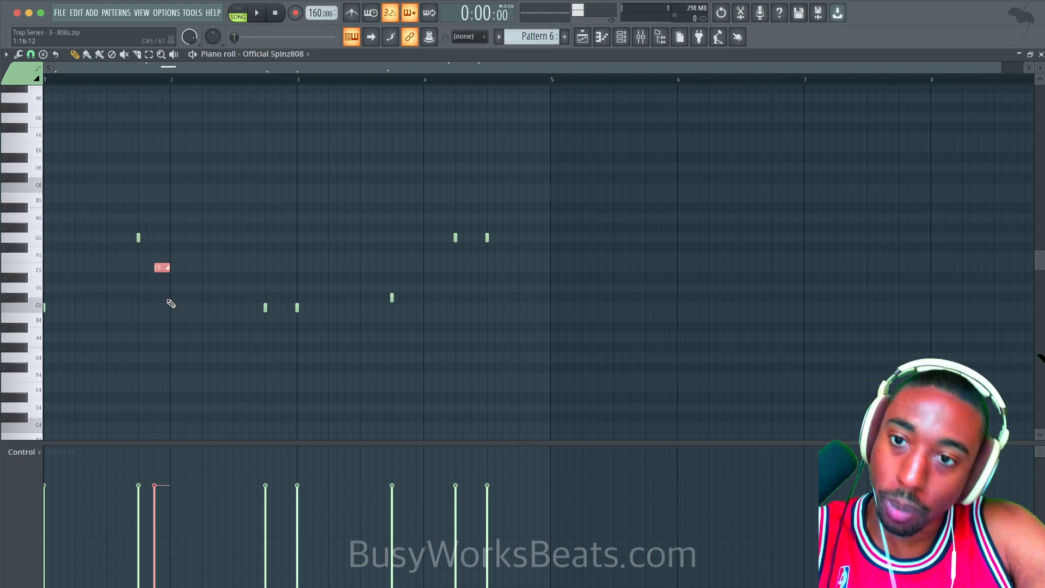
pyautogui.press('space')
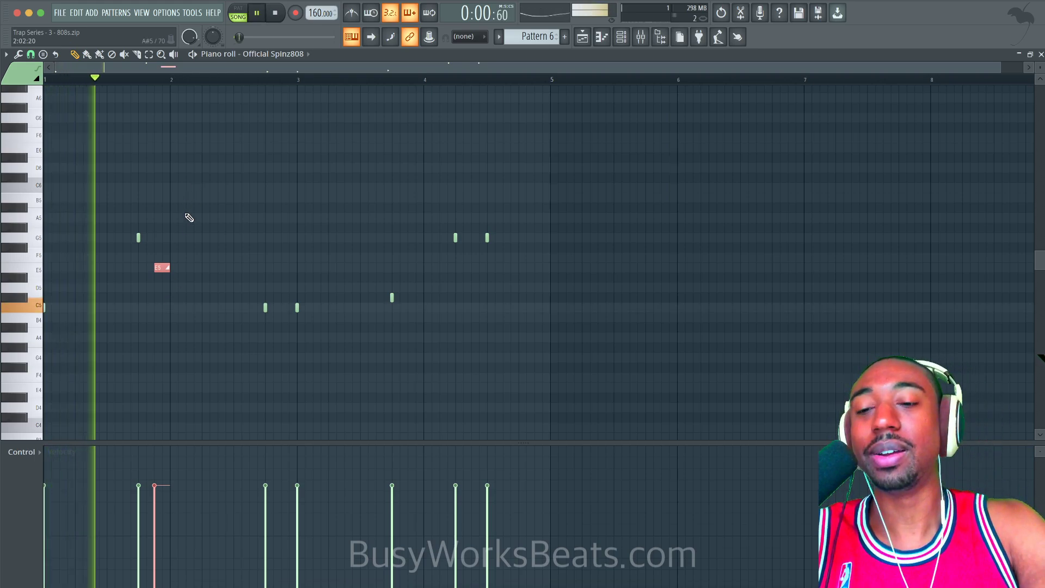
pyautogui.press('space')
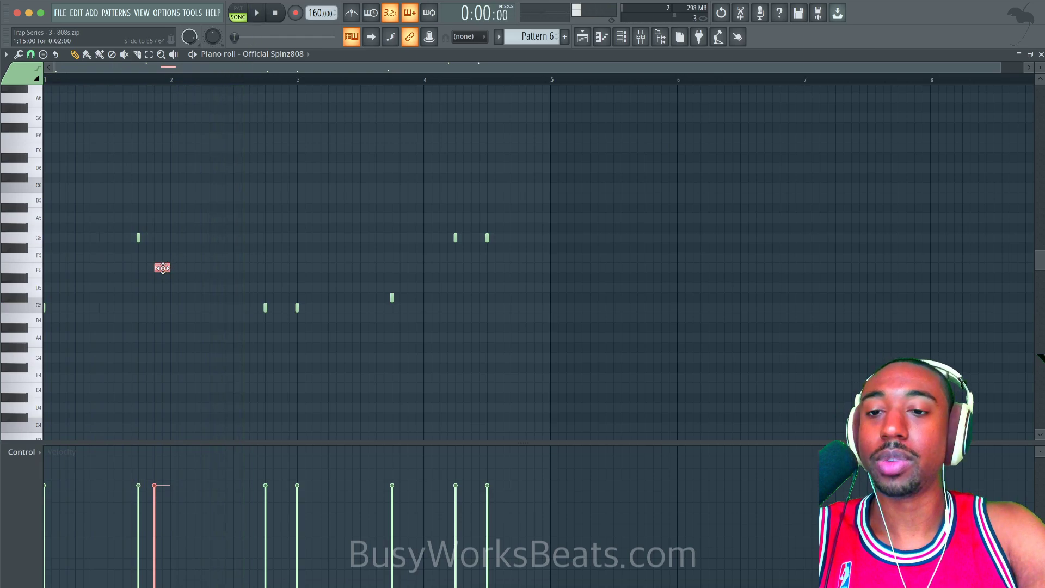
# Step: Lower the slide note at 1:15:00 from E5 to C5 and play the beat from the start to hear it
pyautogui.hotkey('shift', 'Down')
pyautogui.hotkey('shift', 'Down')
pyautogui.hotkey('shift', 'Down')
pyautogui.hotkey('shift', 'Down')
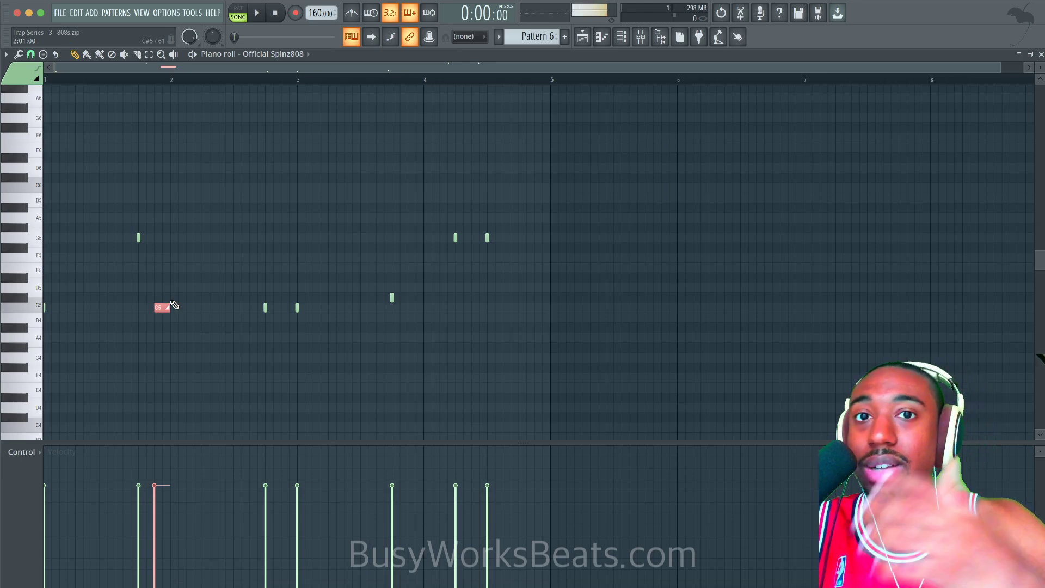
pyautogui.click(165, 307)
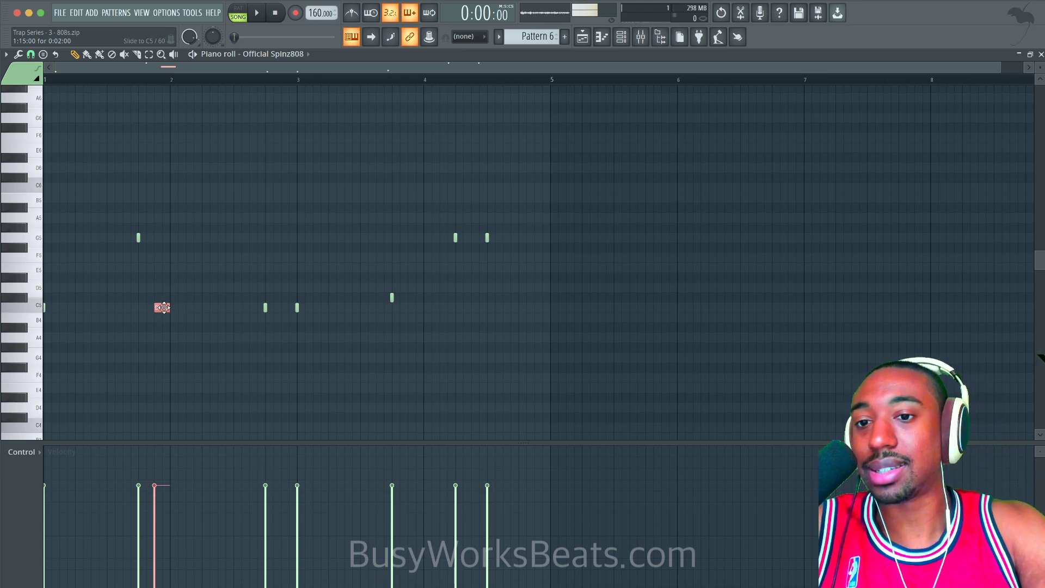
pyautogui.press('space')
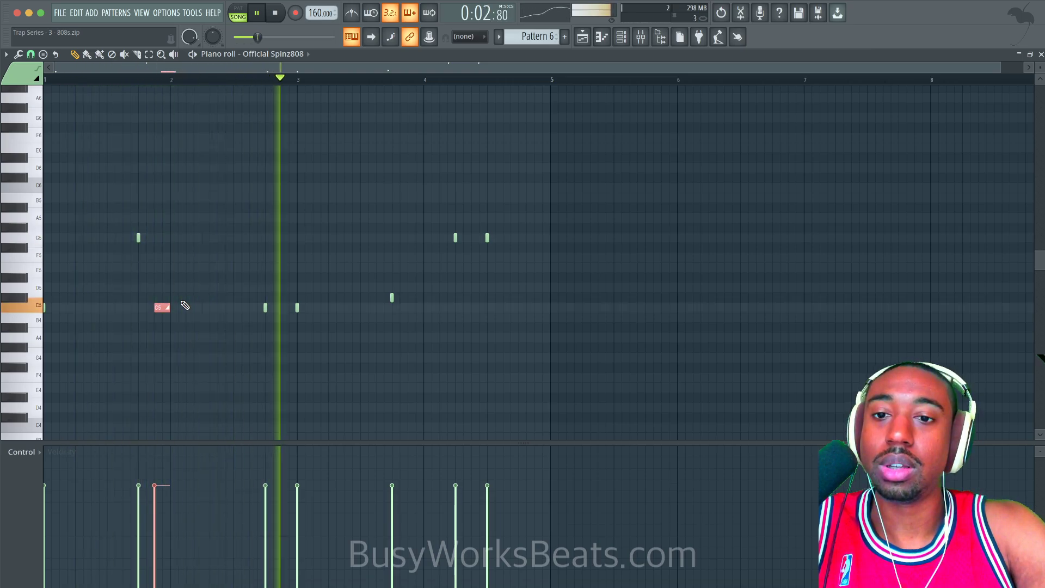
pyautogui.press('space')
# Step: Try the first slide note at G4 and play the beat twice to hear the deeper slide
pyautogui.click(138, 237)
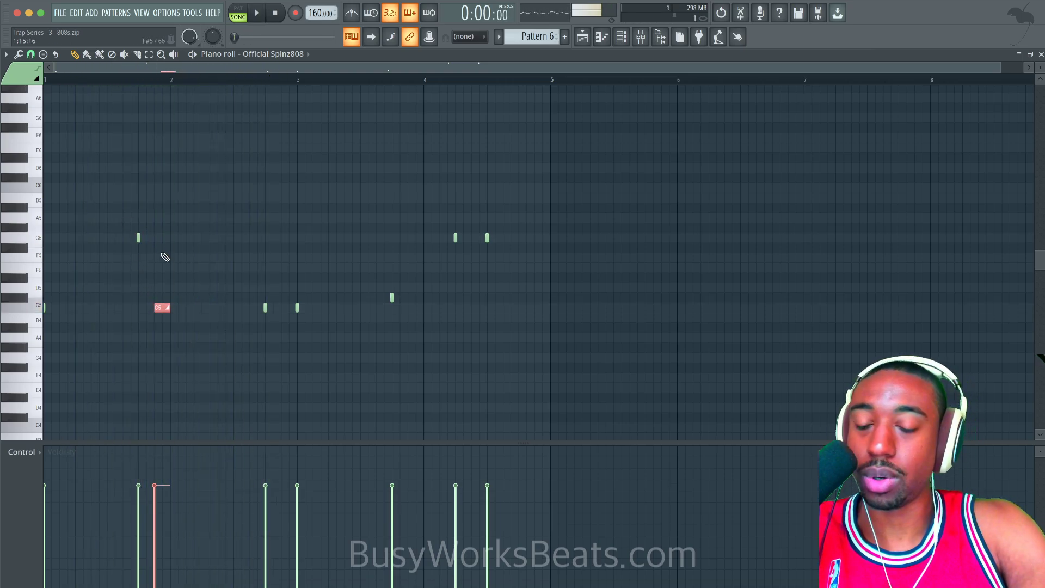
pyautogui.press('Down')
pyautogui.press('Down')
pyautogui.press('Down')
pyautogui.press('Down')
pyautogui.press('Down')
pyautogui.press('space')
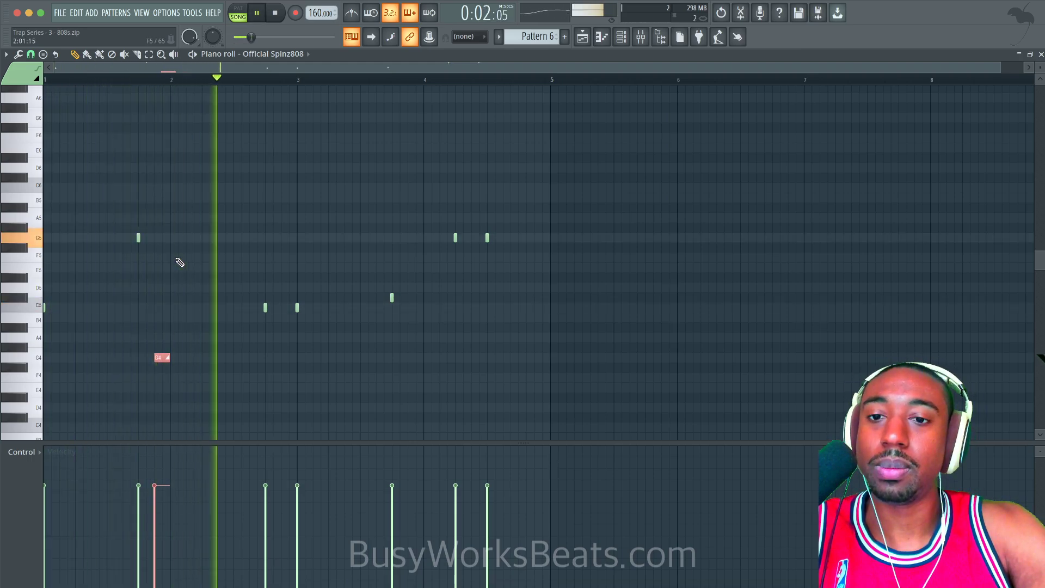
pyautogui.press('space')
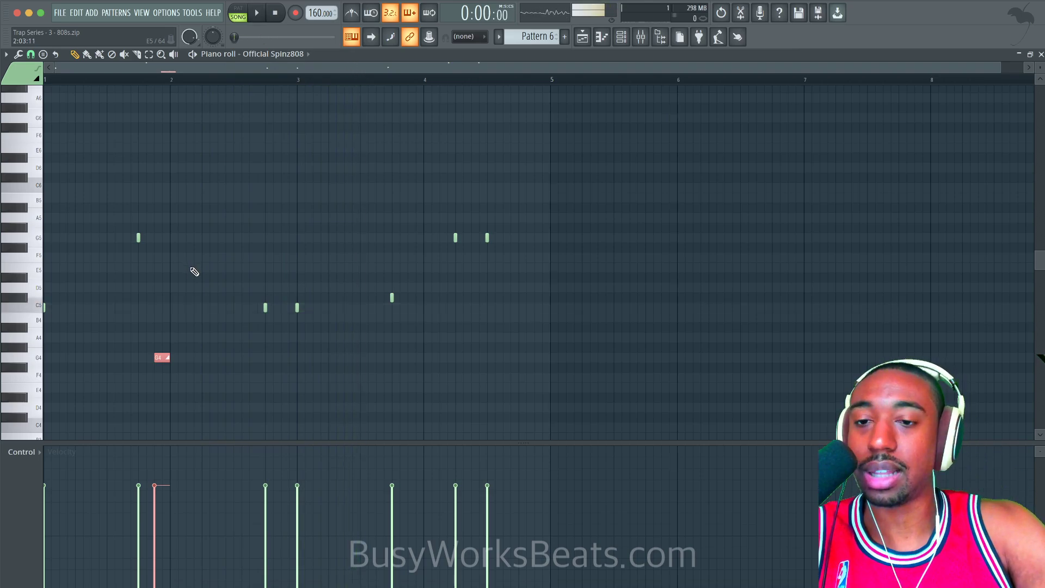
pyautogui.press('space')
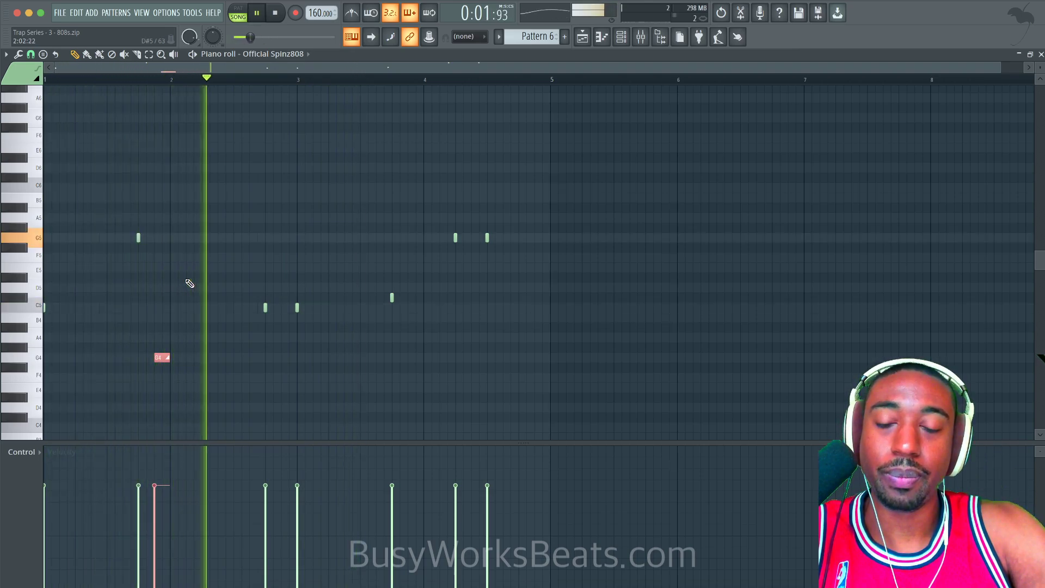
pyautogui.press('space')
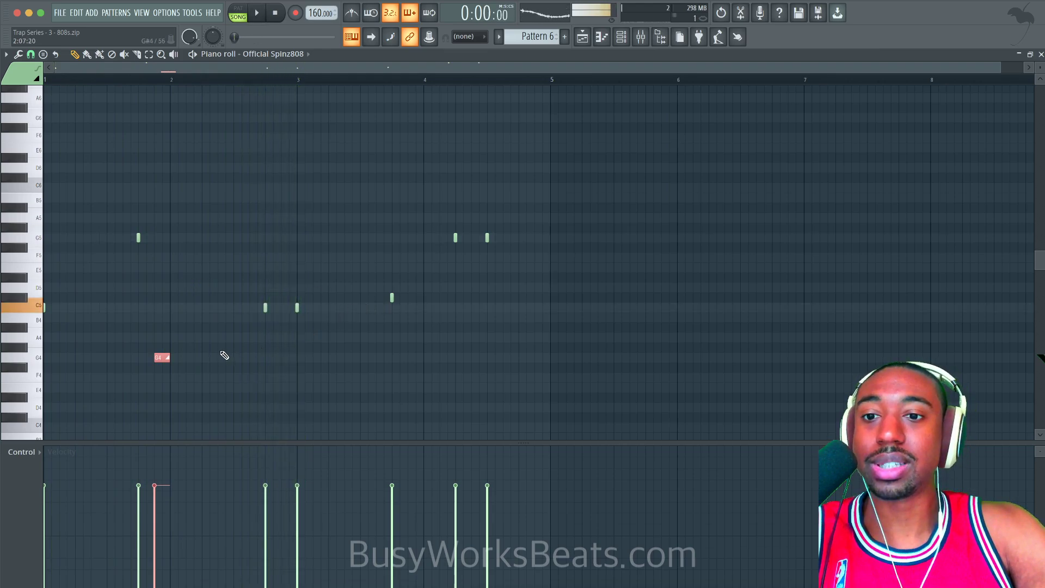
# Step: Select only the G4 slide note and listen to the beat again from the start
pyautogui.rightClick(429, 268)
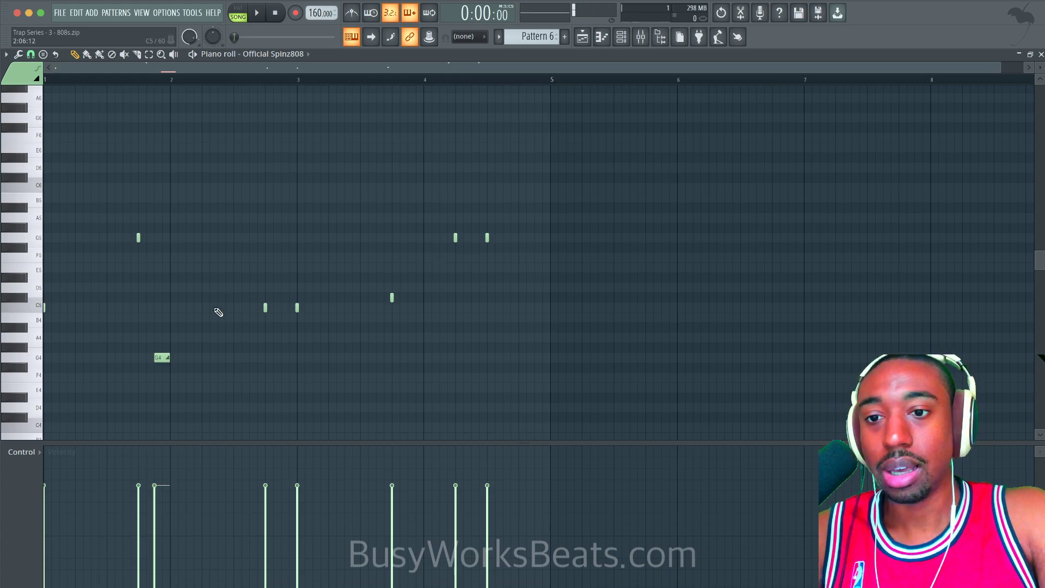
pyautogui.moveTo(209, 312); pyautogui.dragTo(156, 359)
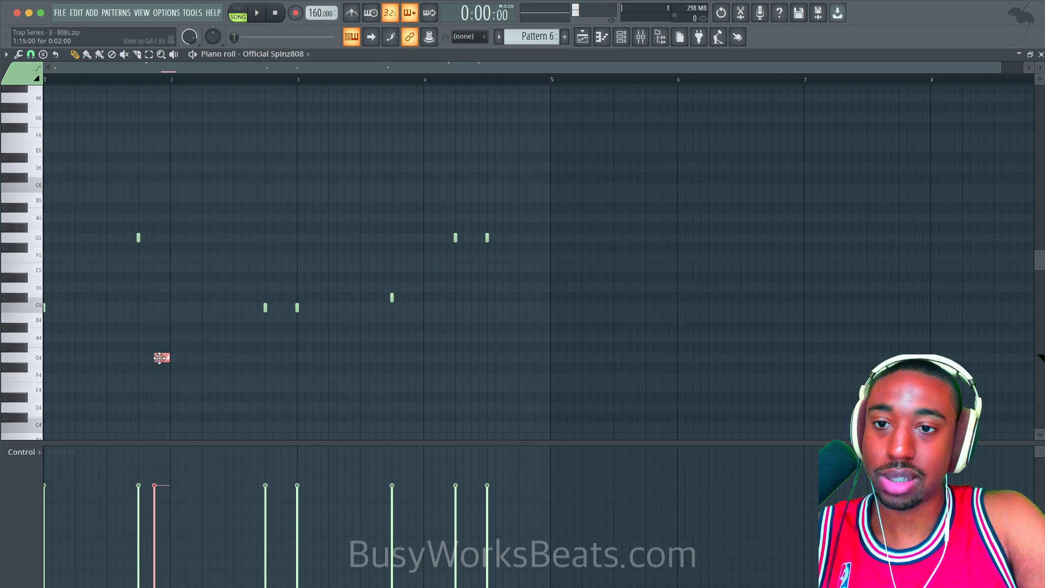
pyautogui.press('space')
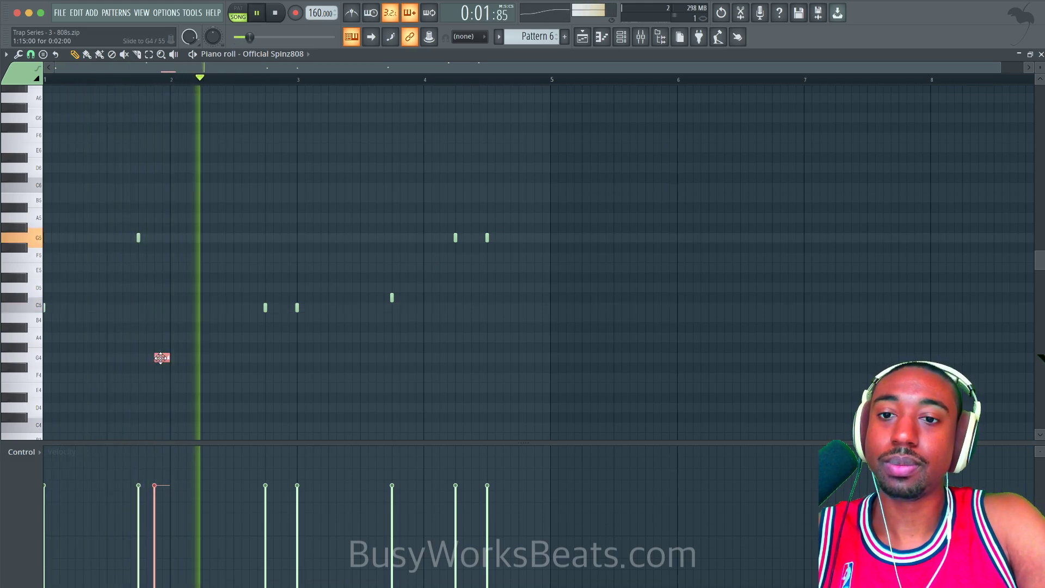
pyautogui.press('space')
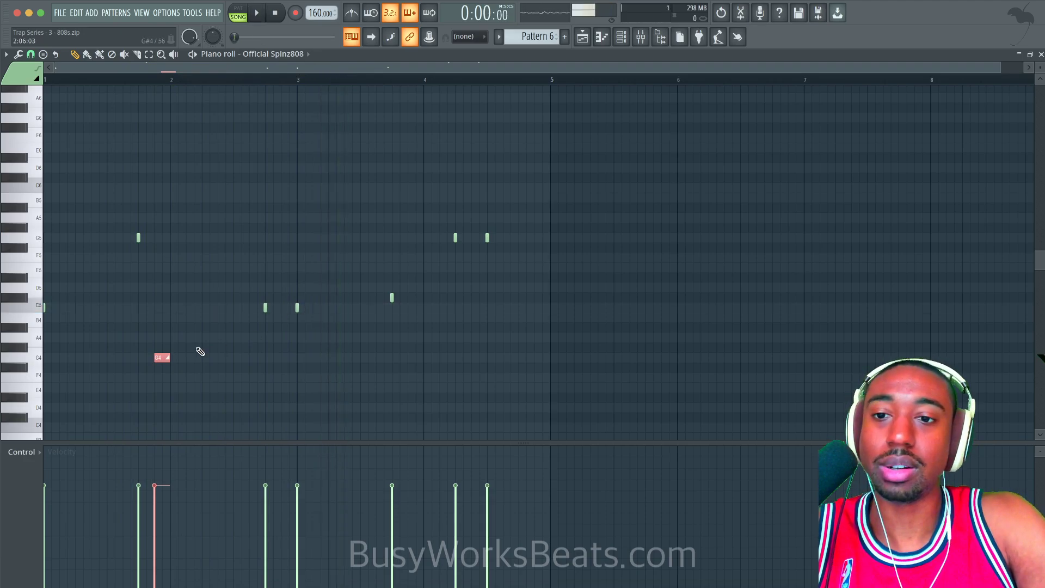
# Step: Copy the slide note into bar four, raise the copy to G5 at 4:03:00, and play the beat with both slides
pyautogui.moveTo(415, 356); pyautogui.dragTo(415, 344)
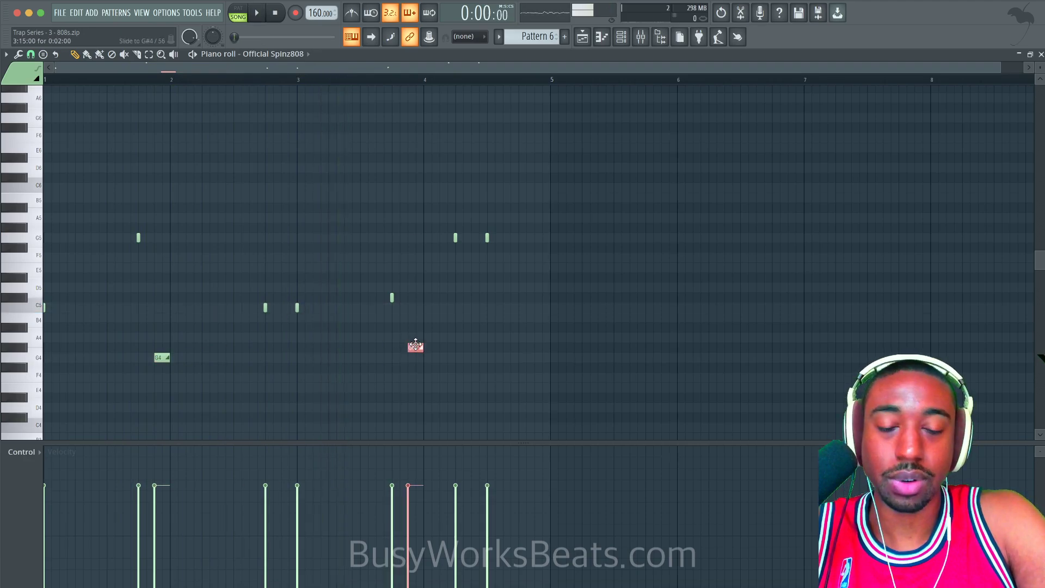
pyautogui.hotkey('ctrl', 'Up')
pyautogui.press('space')
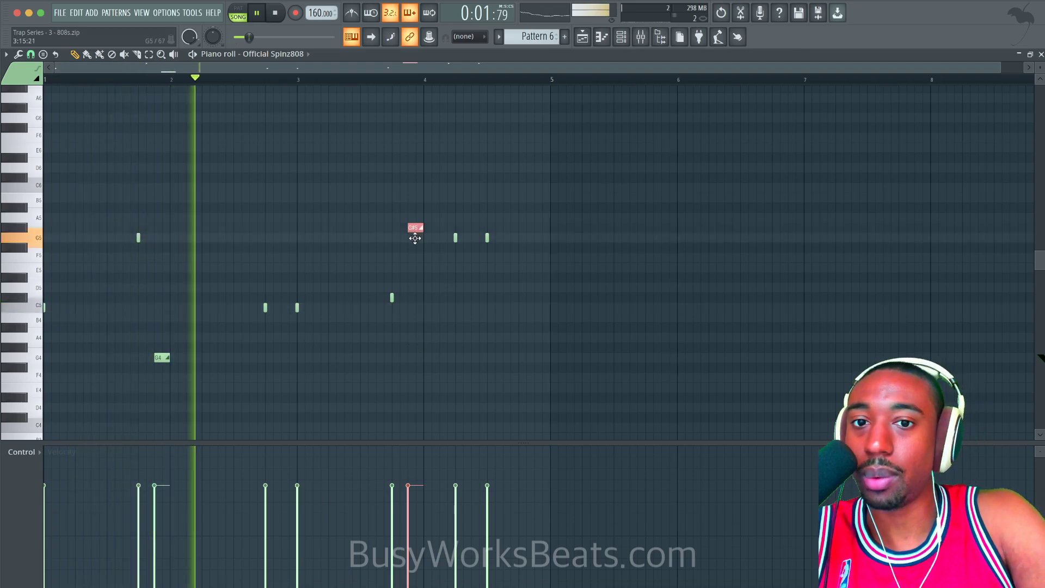
pyautogui.moveTo(415, 238); pyautogui.dragTo(446, 239)
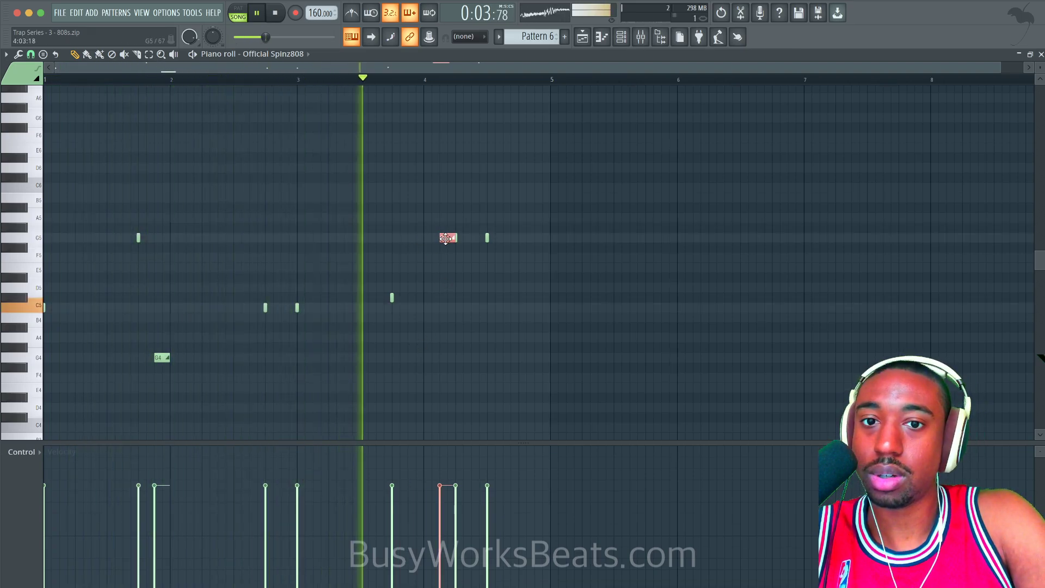
pyautogui.press('space')
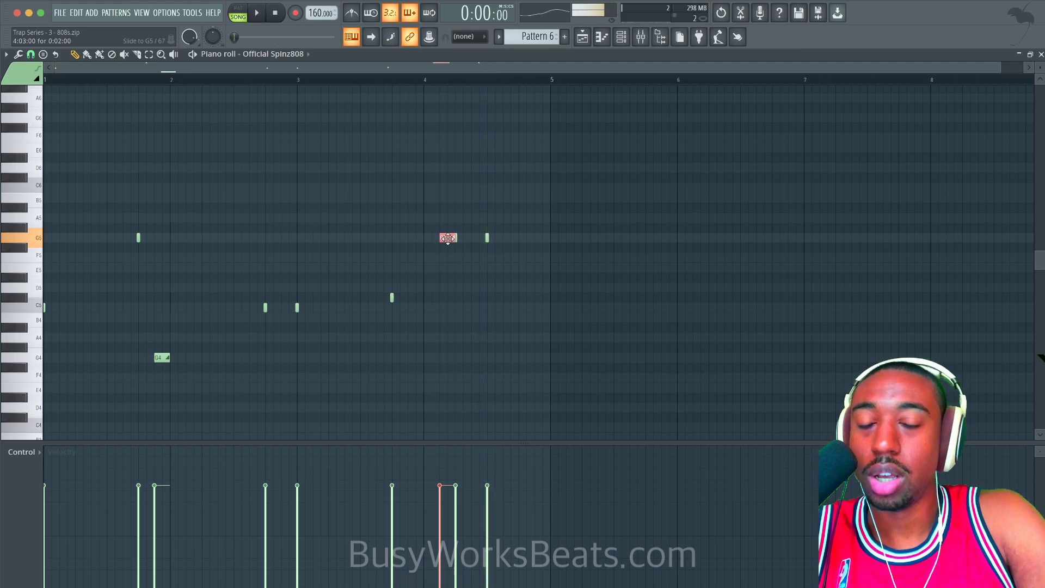
pyautogui.scroll(3, 447, 238)
pyautogui.scroll(-3, 447, 238)
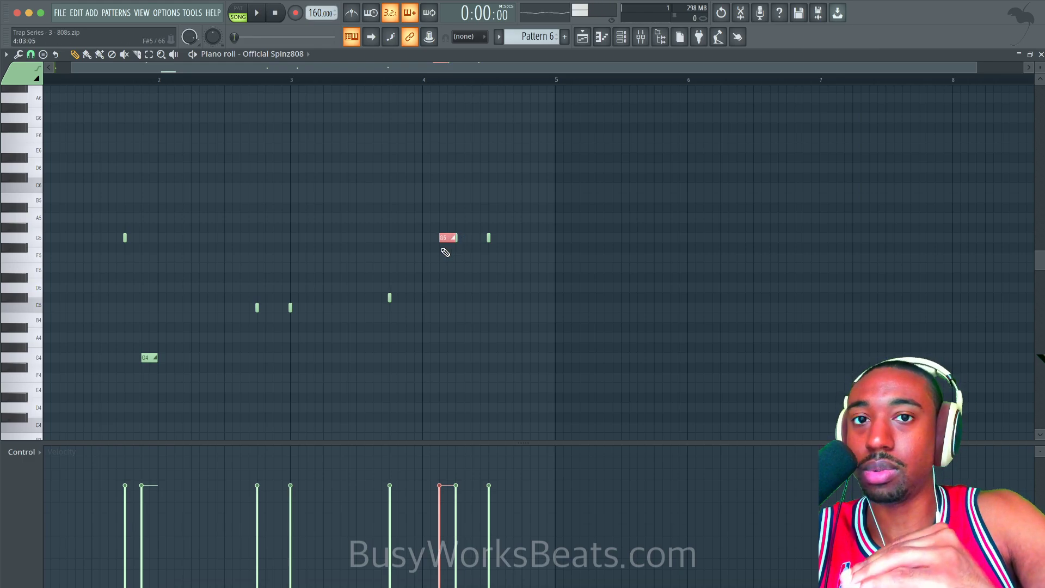
pyautogui.press('space')
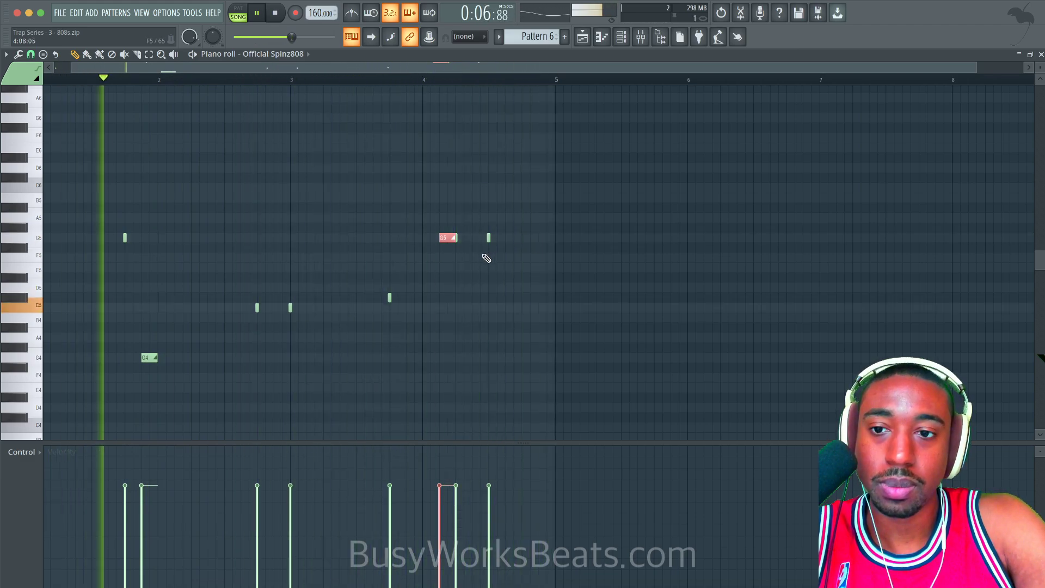
# Step: Raise the slide note at 1:15:00 to C5 and play the beat from the start
pyautogui.click(148, 357)
pyautogui.press('space')
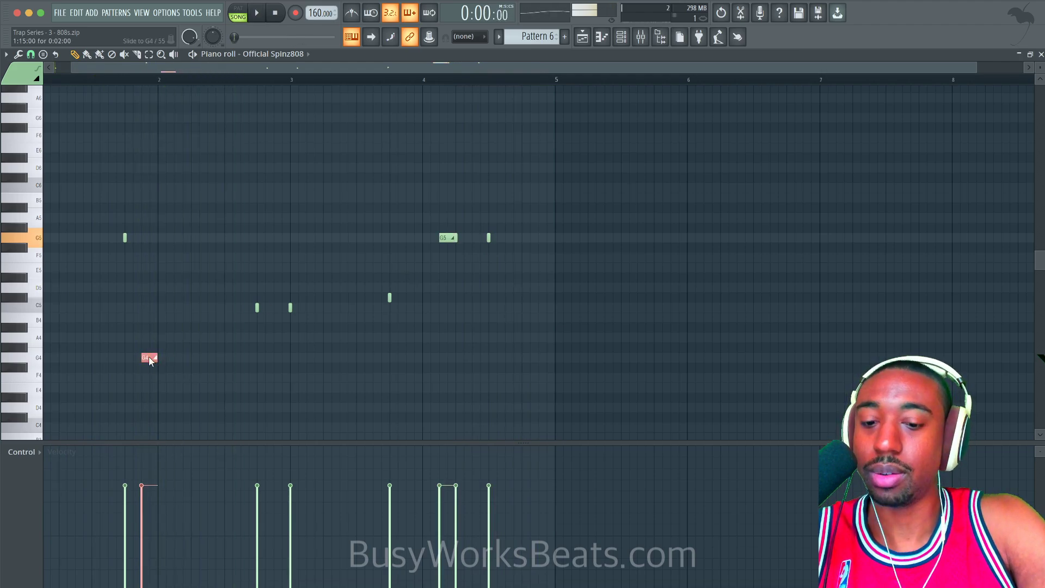
pyautogui.hotkey('shift', 'Up')
pyautogui.hotkey('shift', 'Up')
pyautogui.hotkey('shift', 'Up')
pyautogui.hotkey('shift', 'Up')
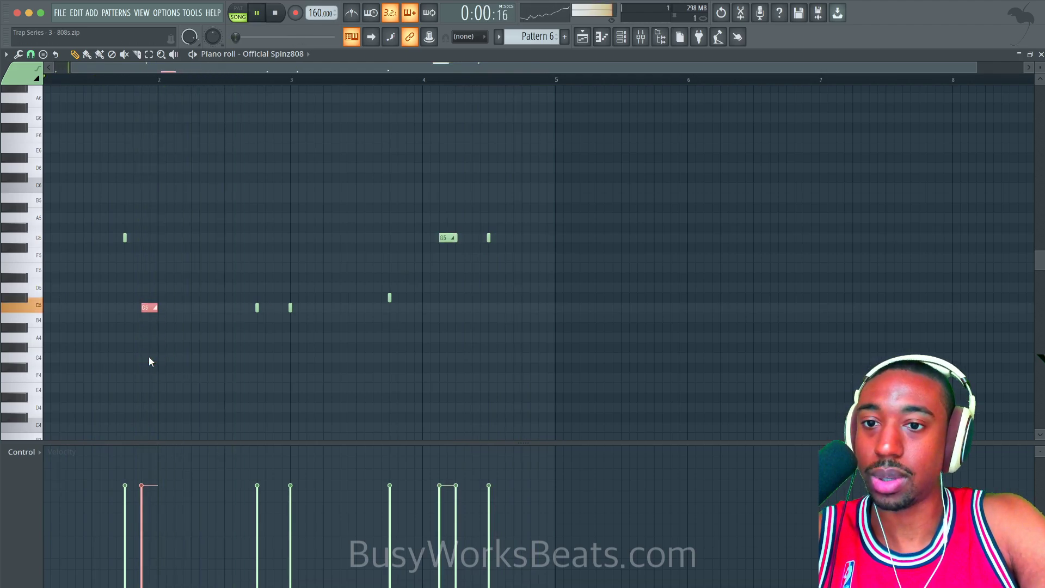
pyautogui.press('space')
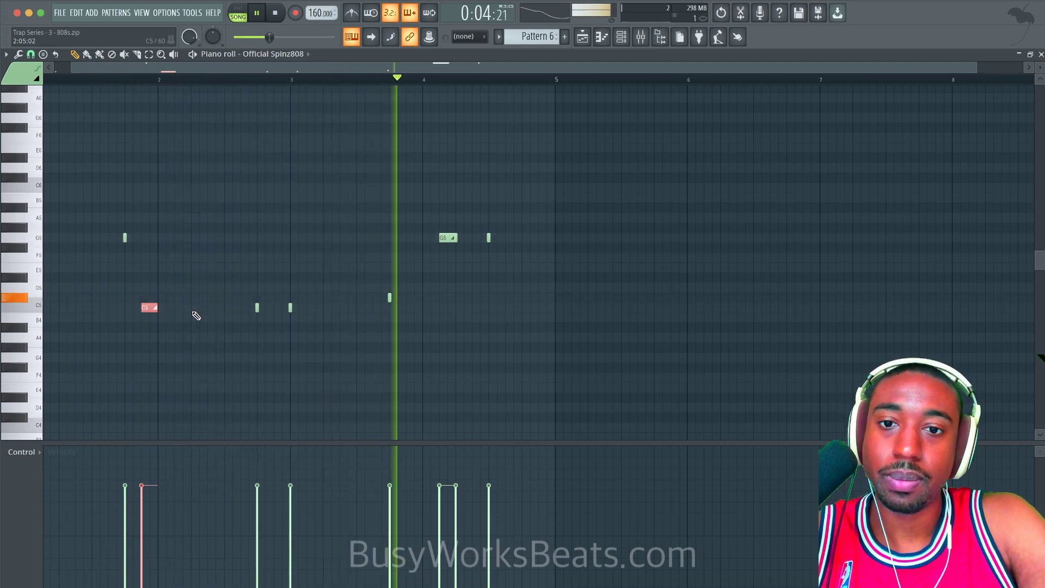
# Step: Try the second 808 note one octave higher at G6 during playback, return it to G5, and clear the selection
pyautogui.moveTo(154, 227); pyautogui.dragTo(101, 234)
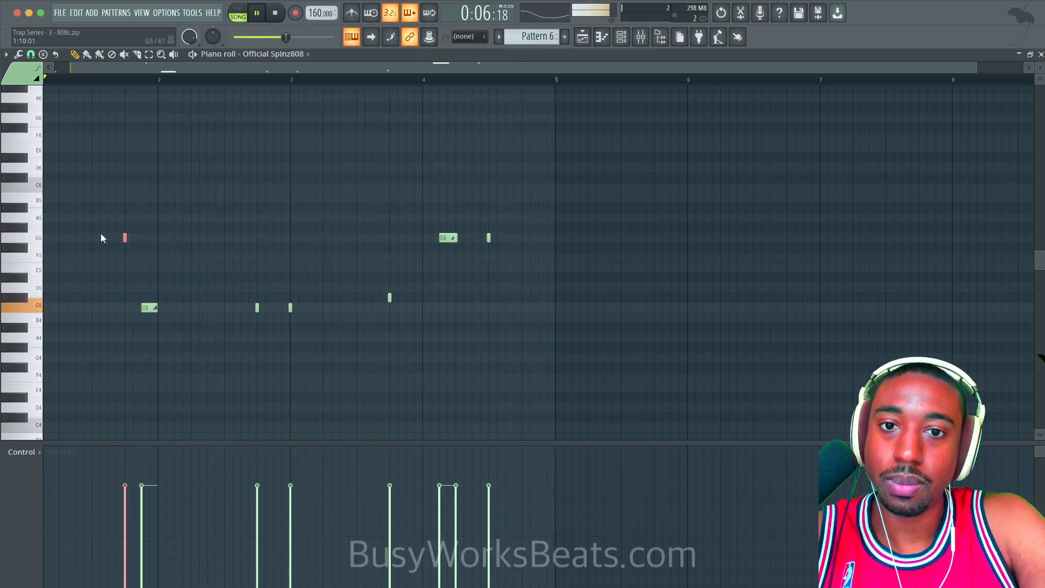
pyautogui.press('super+Up')
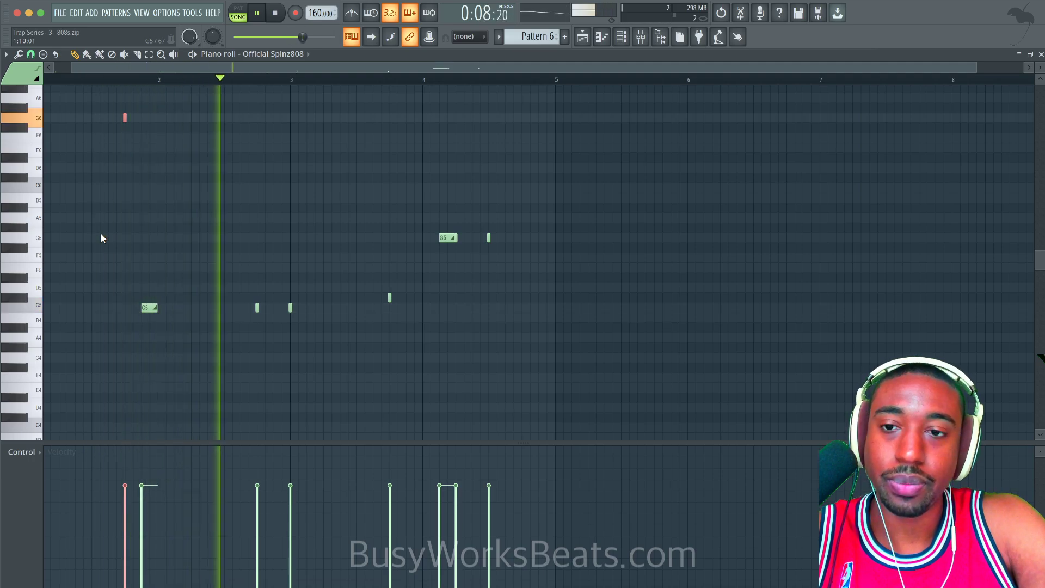
pyautogui.press('super+Down')
pyautogui.keyDown('super'); pyautogui.click(489, 312); pyautogui.keyUp('super')
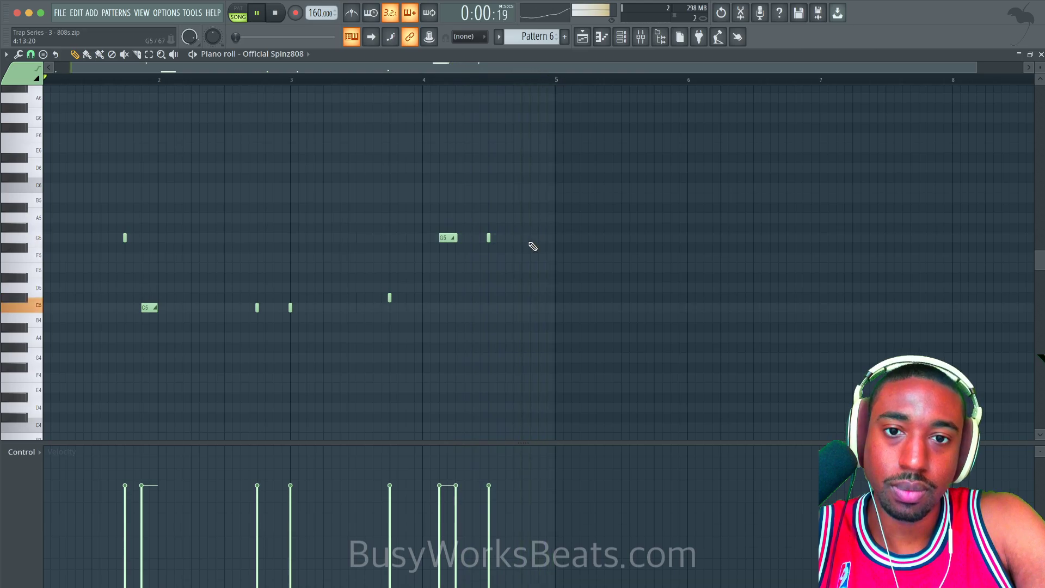
# Step: Close the piano roll and stop the beat's playback
pyautogui.click(1041, 54)
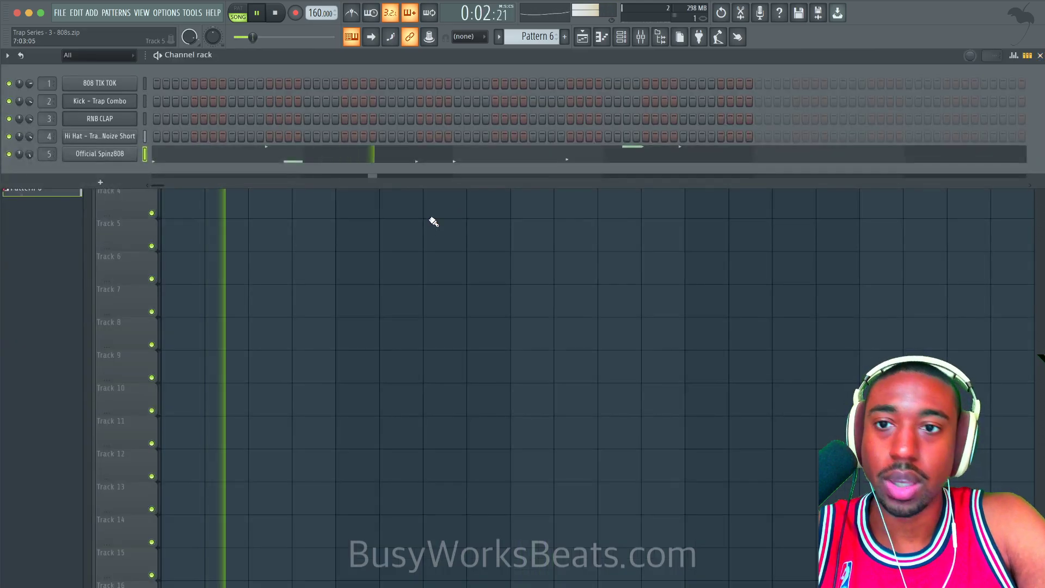
pyautogui.press('space')
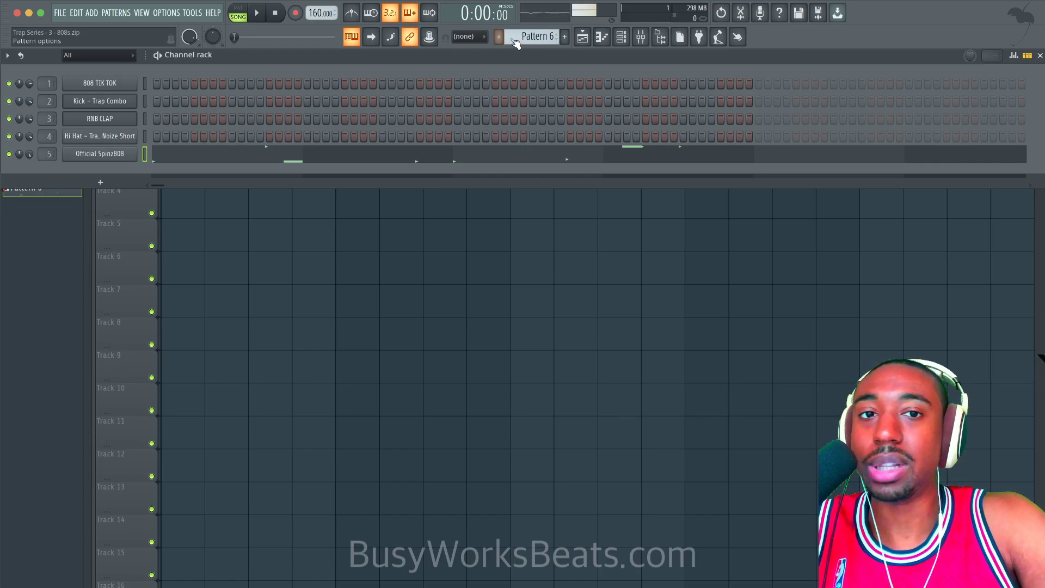
# Step: Find the BricksDaMane 808s folder in Friends Sounds > Bricks > All White Bricks Official Drum Kit and preview BricksDaMane 808 3
pyautogui.click(660, 36)
pyautogui.click(50, 286)
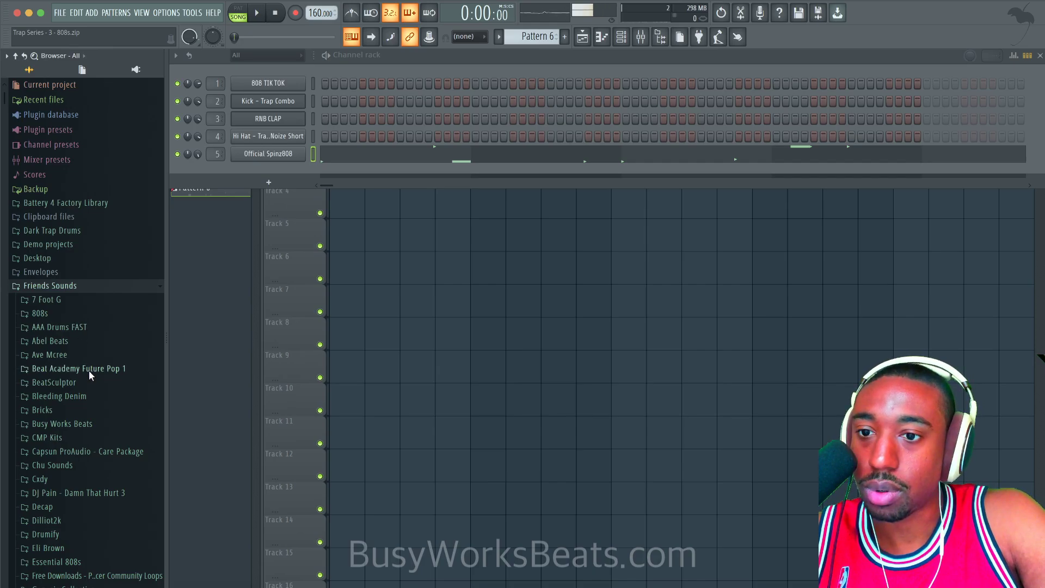
pyautogui.click(77, 409)
pyautogui.click(81, 424)
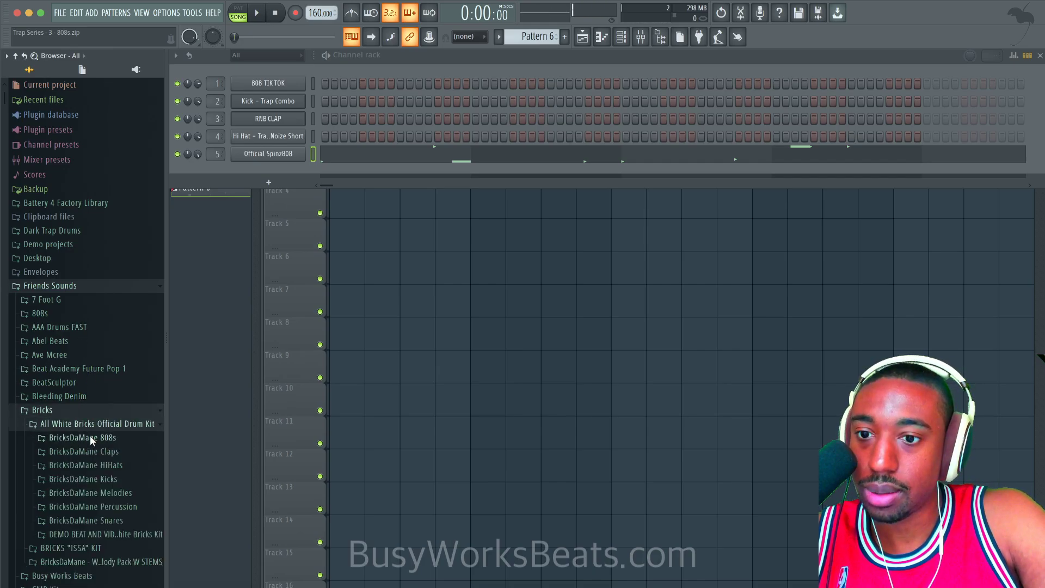
pyautogui.click(90, 438)
pyautogui.click(108, 404)
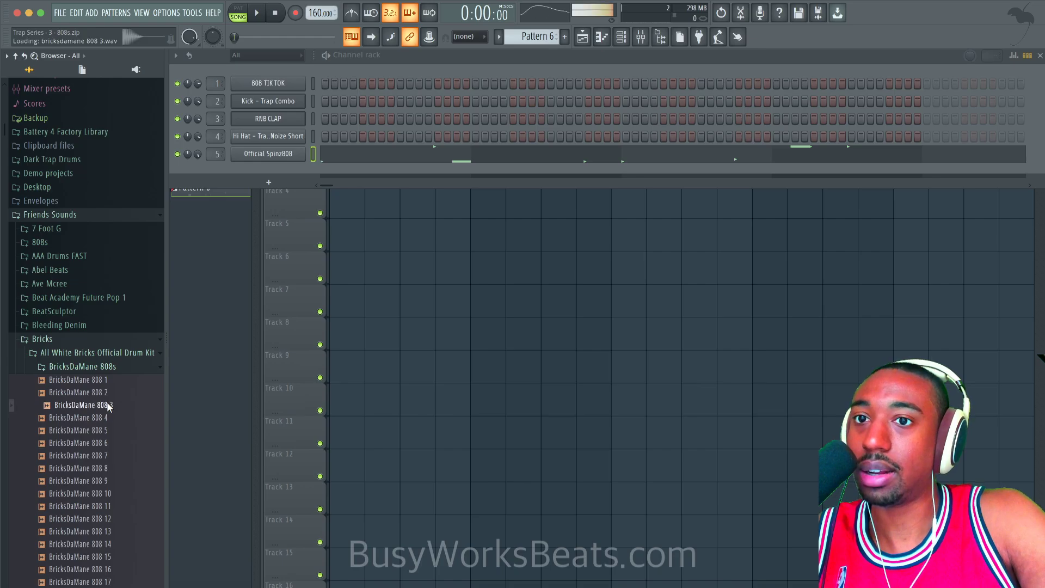
# Step: Collapse the Bricks folder and preview 808 Aggressive from Busy Works Beats > Ultimate Producer Bundle > 808s
pyautogui.click(107, 367)
pyautogui.click(79, 337)
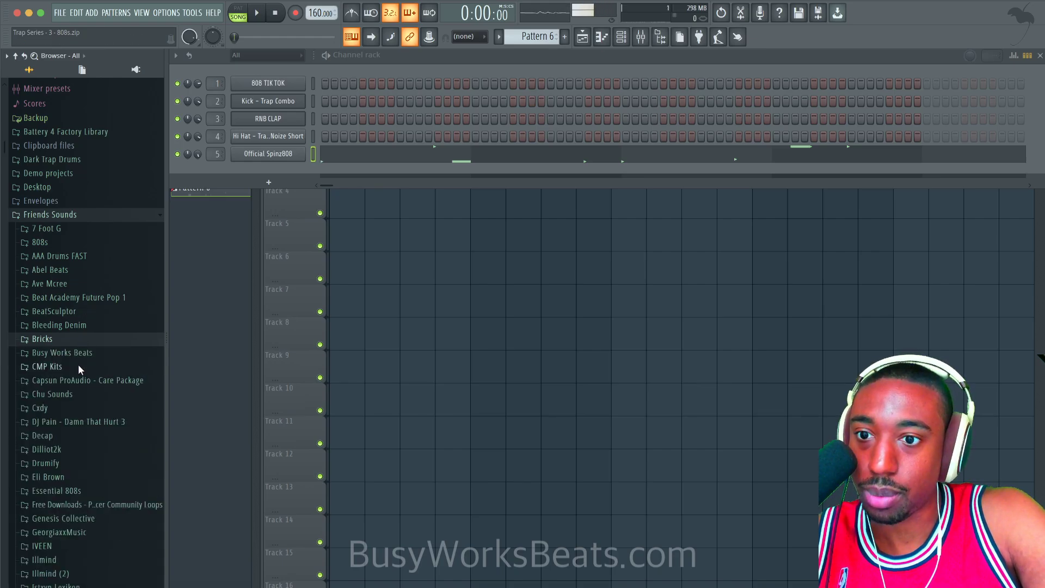
pyautogui.click(81, 353)
pyautogui.click(82, 408)
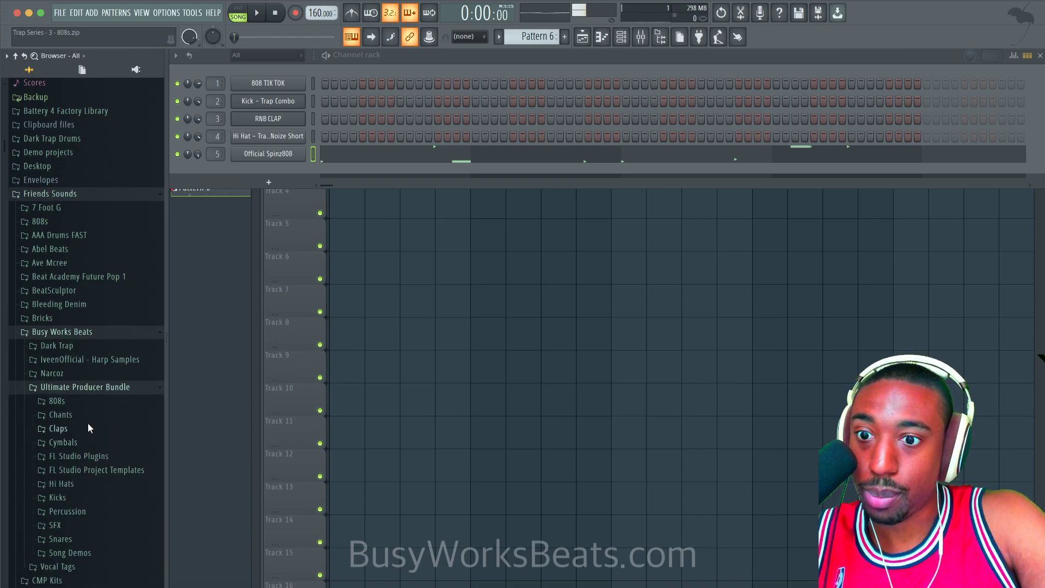
pyautogui.click(87, 401)
pyautogui.click(88, 350)
pyautogui.scroll(-1, 88, 348)
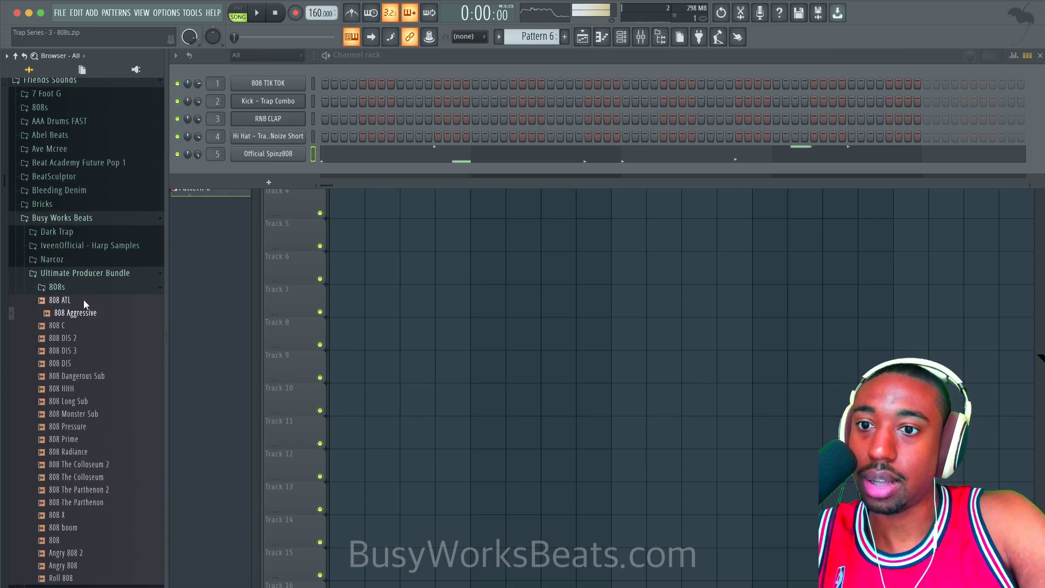
# Step: Audition the samples in the Ultimate Producer Bundle's 808s folder one after another, ending on 808 The Colloseum
pyautogui.press('Down')
pyautogui.press('Down')
pyautogui.press('Down')
pyautogui.press('Down')
pyautogui.press('Down')
pyautogui.press('Down')
pyautogui.press('Down')
pyautogui.press('Down')
pyautogui.press('Down')
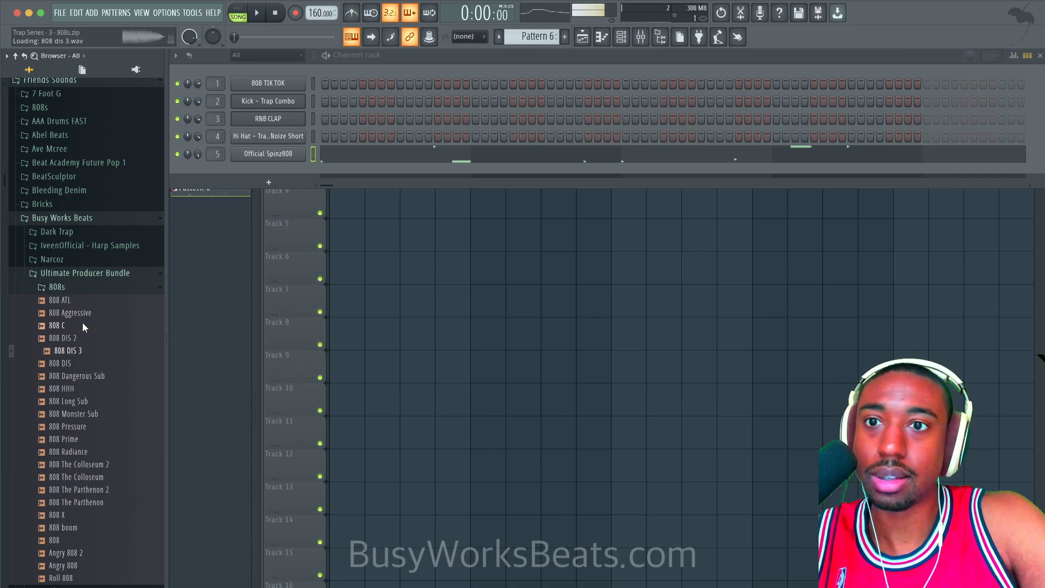
pyautogui.press('Down')
pyautogui.press('Down')
pyautogui.press('Down')
pyautogui.press('Down')
pyautogui.press('Down')
pyautogui.press('Down')
pyautogui.press('Down')
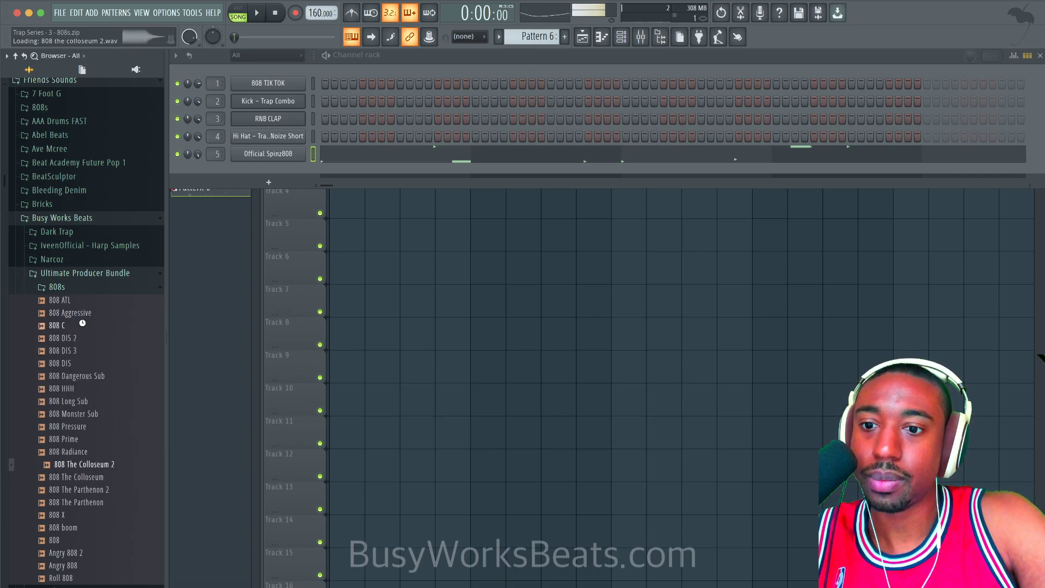
pyautogui.scroll(-2, 82, 325)
pyautogui.press('Up')
pyautogui.press('Up')
pyautogui.press('Up')
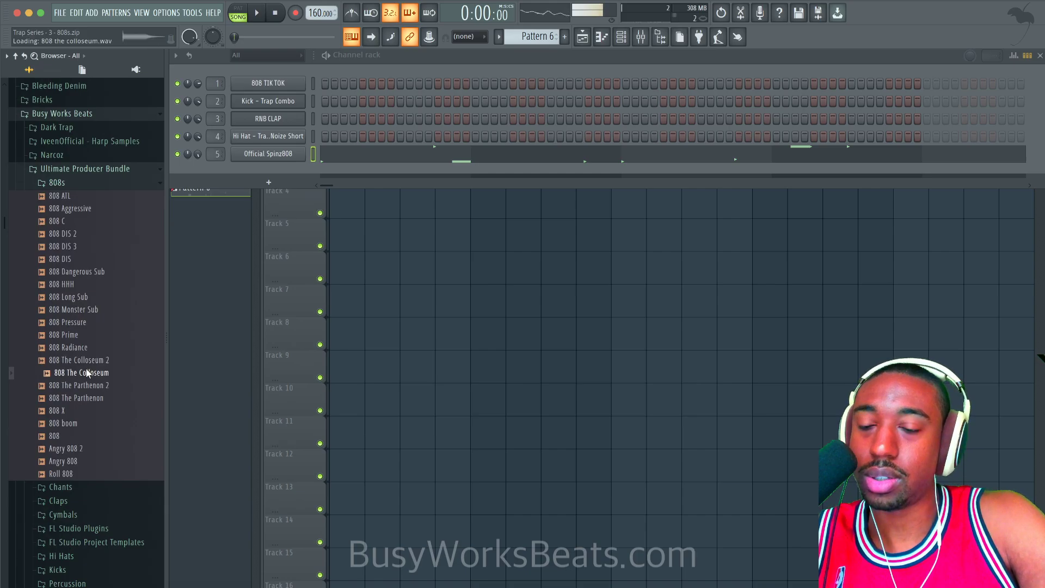
# Step: Load 808 The Colloseum into a new sampler channel and select its opening attack in Edison, from 0:000 to about 0:108
pyautogui.rightClick(86, 368)
pyautogui.click(119, 381)
pyautogui.rightClick(274, 314)
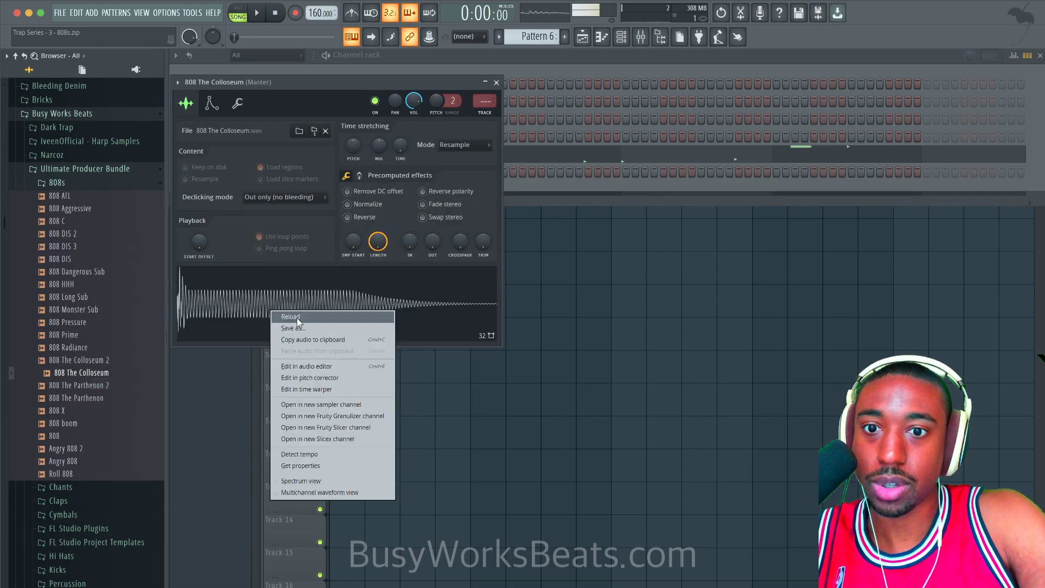
pyautogui.click(309, 361)
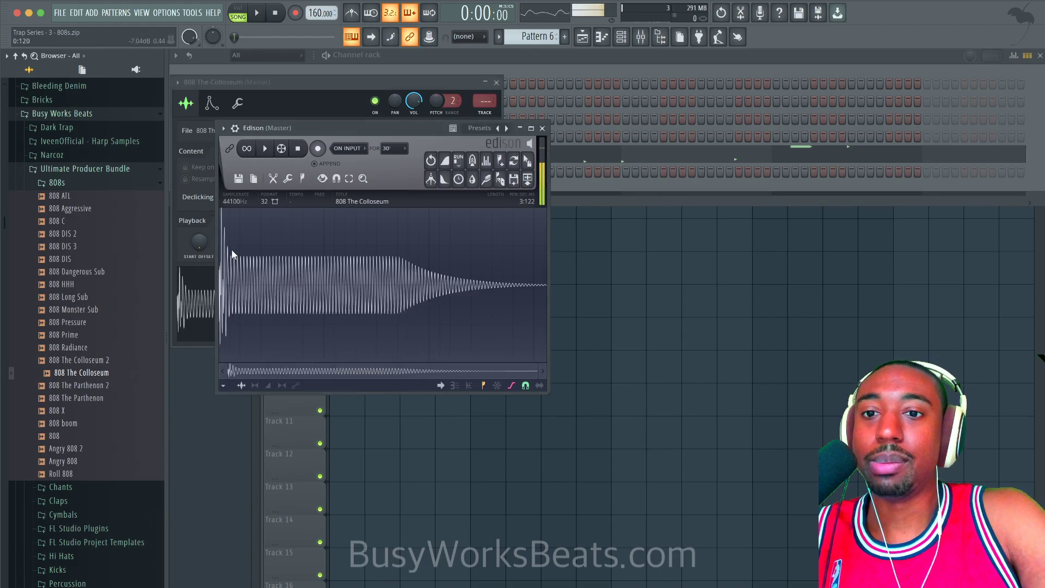
pyautogui.moveTo(230, 250); pyautogui.dragTo(278, 247)
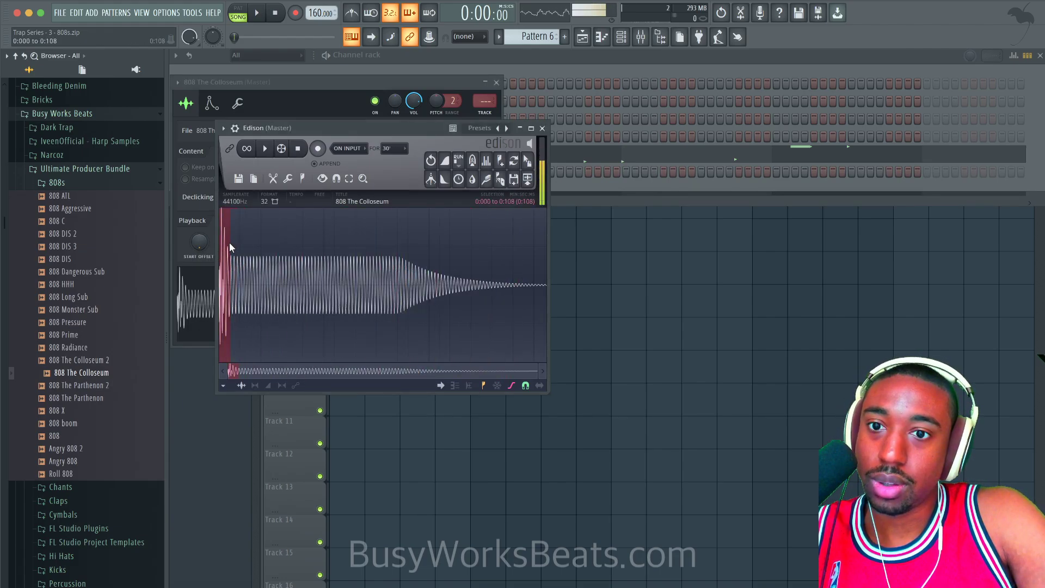
# Step: Close Edison and the sampler settings, and delete the 808 The Colloseum channel
pyautogui.click(542, 129)
pyautogui.click(496, 83)
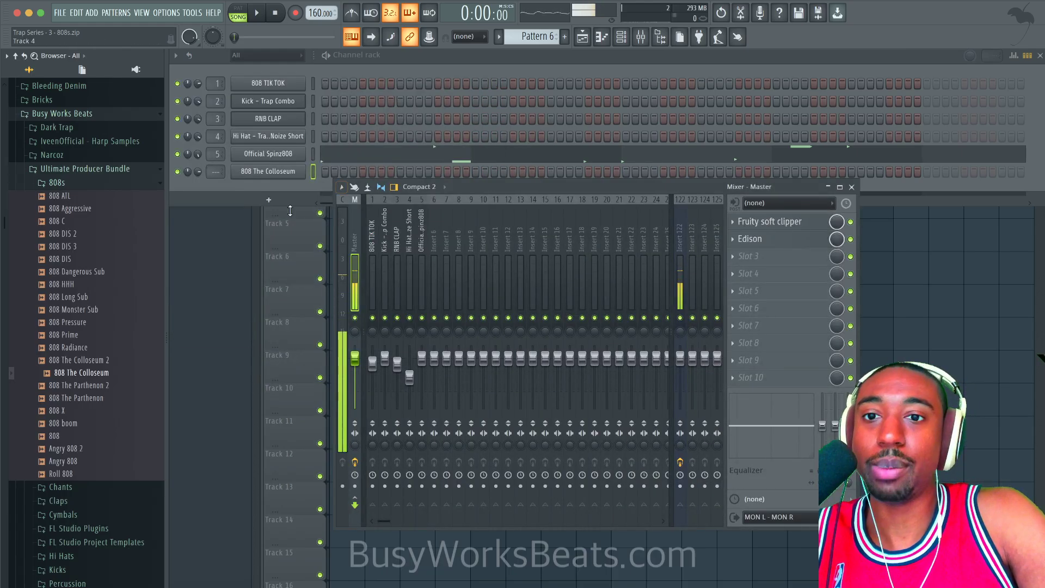
pyautogui.rightClick(294, 174)
pyautogui.press('d')
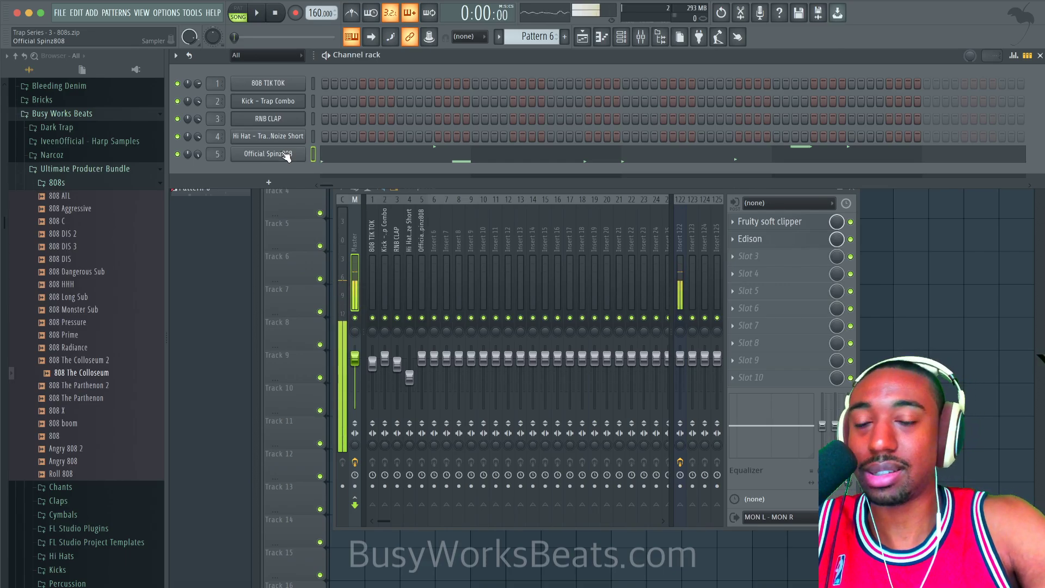
# Step: Lower the Official Spinz808 mixer track's level slightly while the beat plays, and stop playback
pyautogui.press('space')
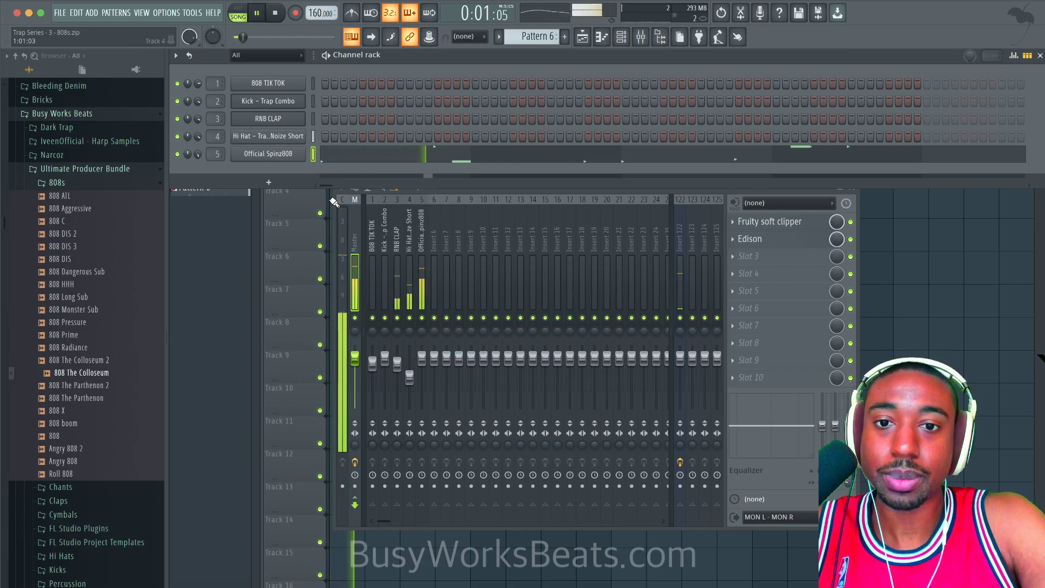
pyautogui.moveTo(421, 358); pyautogui.dragTo(421, 369)
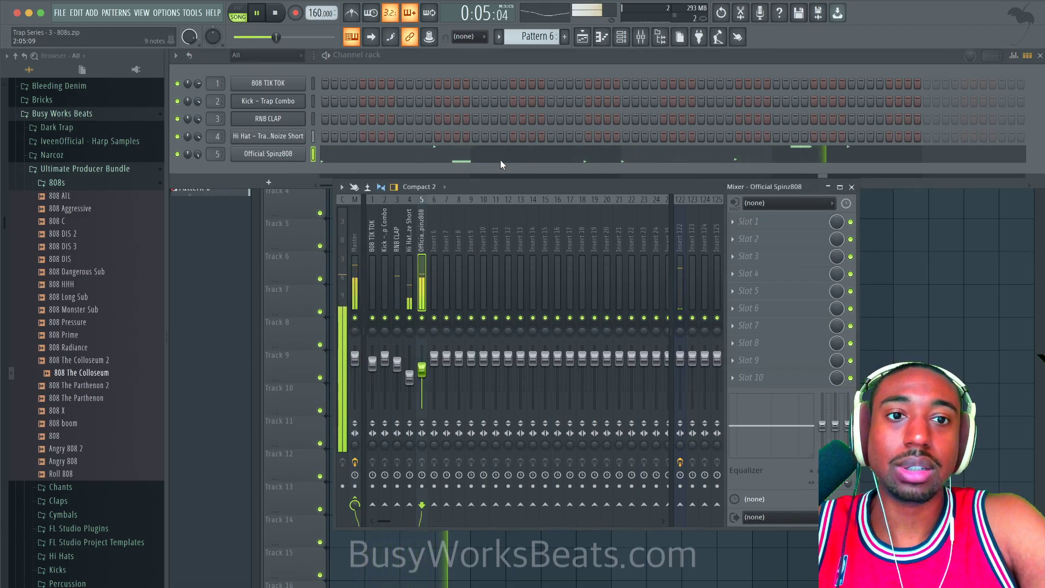
pyautogui.press('space')
# Step: Review the Official Spinz808 channel's sample waveform and envelope settings, and close the channel settings
pyautogui.click(298, 158)
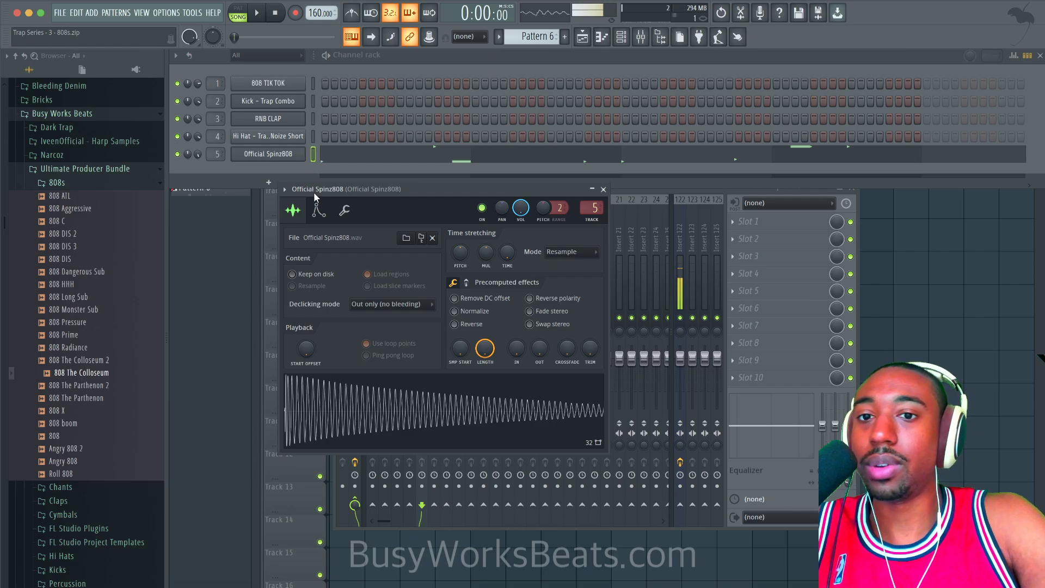
pyautogui.click(319, 210)
pyautogui.click(295, 210)
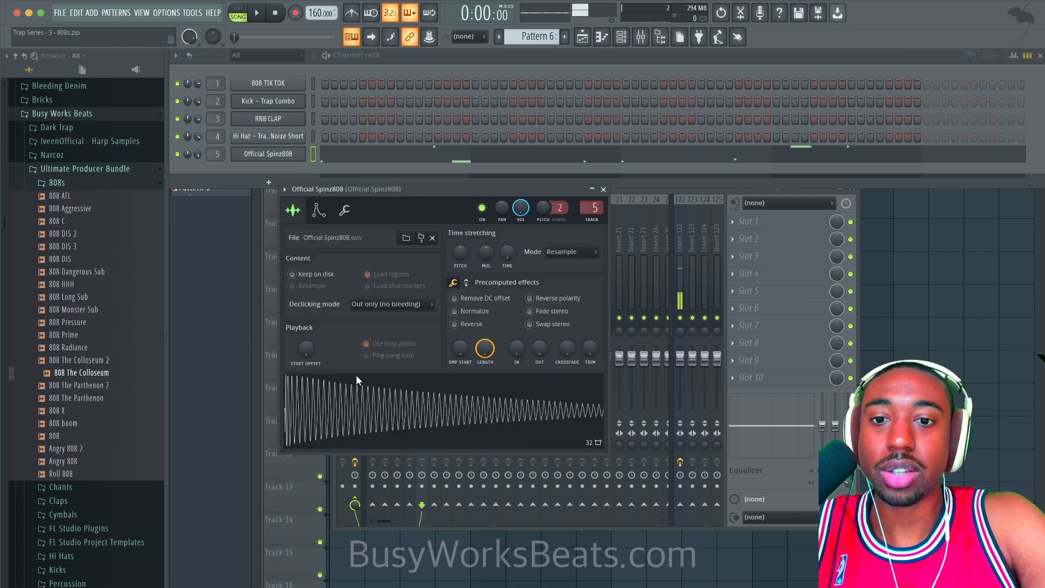
pyautogui.click(603, 189)
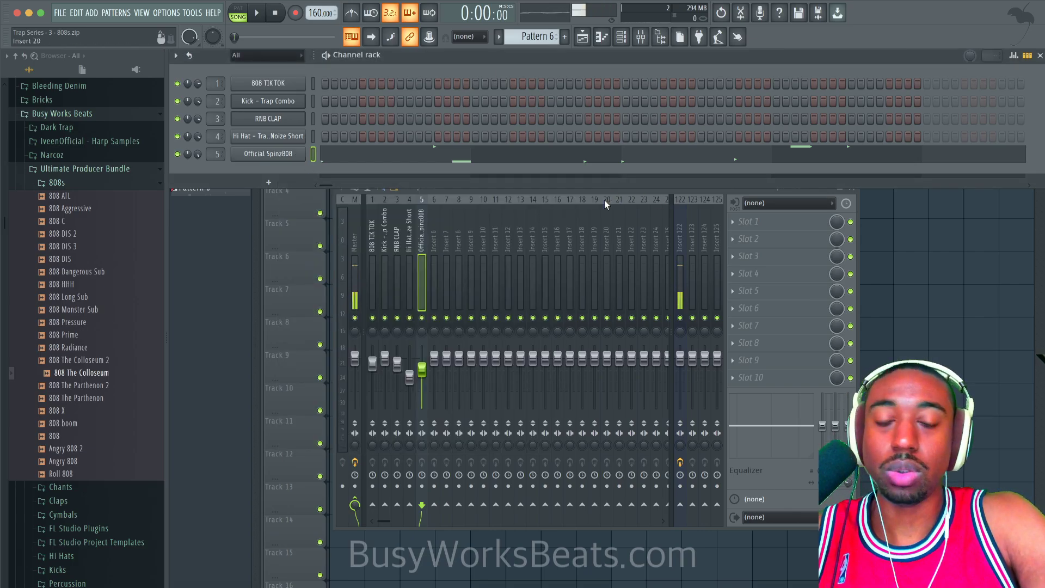
# Step: Load the Tuner effect into slot 1 of the Official Spinz808 mixer track and place its window below the channel list
pyautogui.click(748, 220)
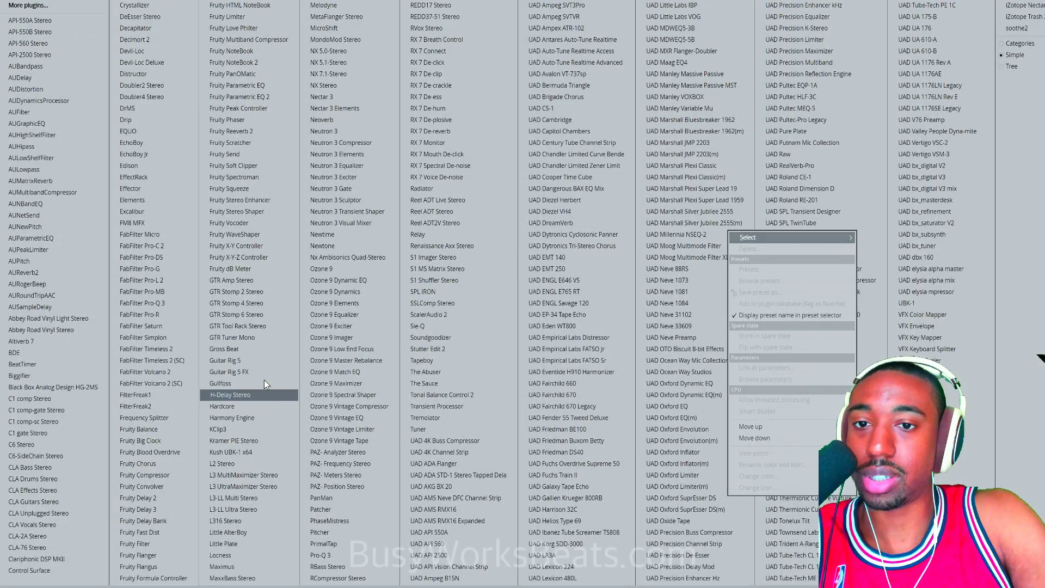
pyautogui.click(286, 253)
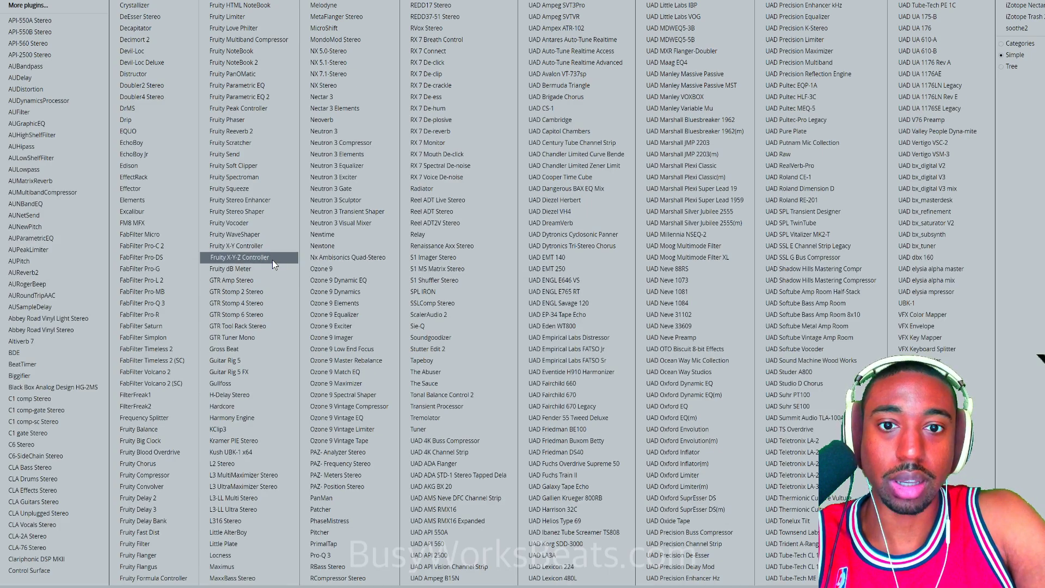
pyautogui.click(452, 428)
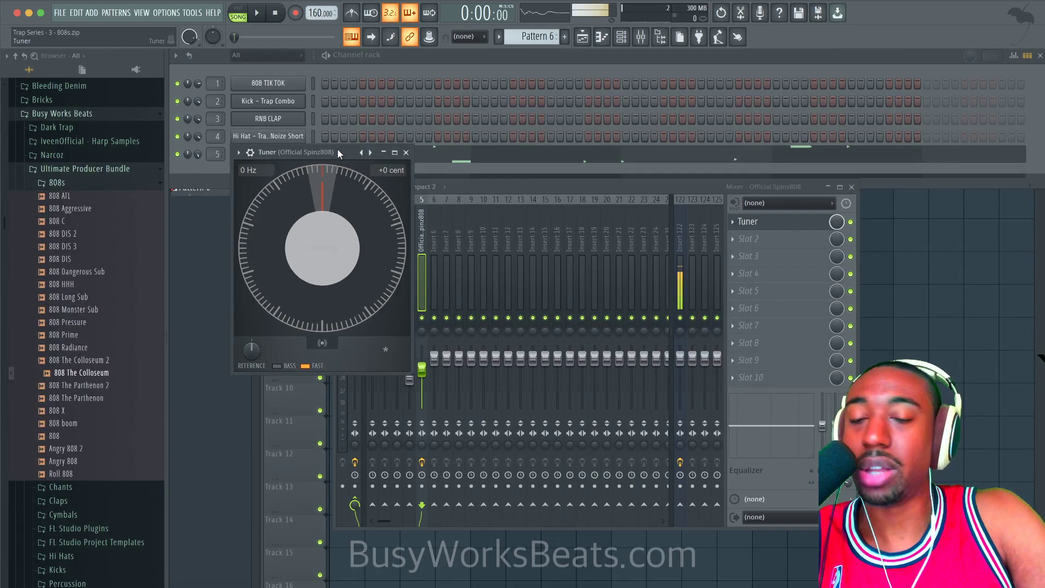
pyautogui.moveTo(338, 144); pyautogui.dragTo(344, 181)
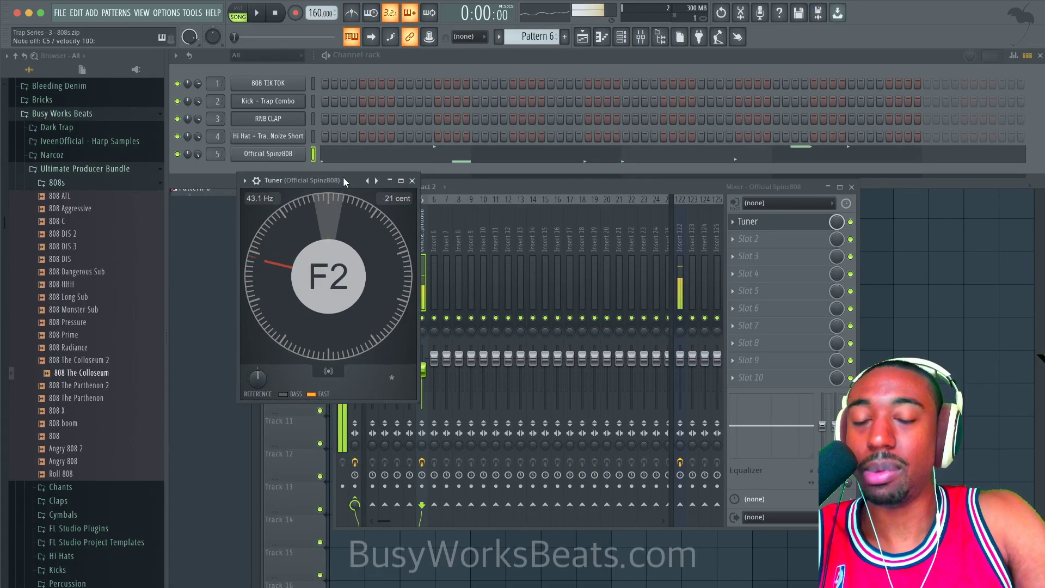
# Step: Check the typing-keyboard-to-piano option and play the 808 at C5 repeatedly to read its pitch in the Tuner
pyautogui.click(172, 12)
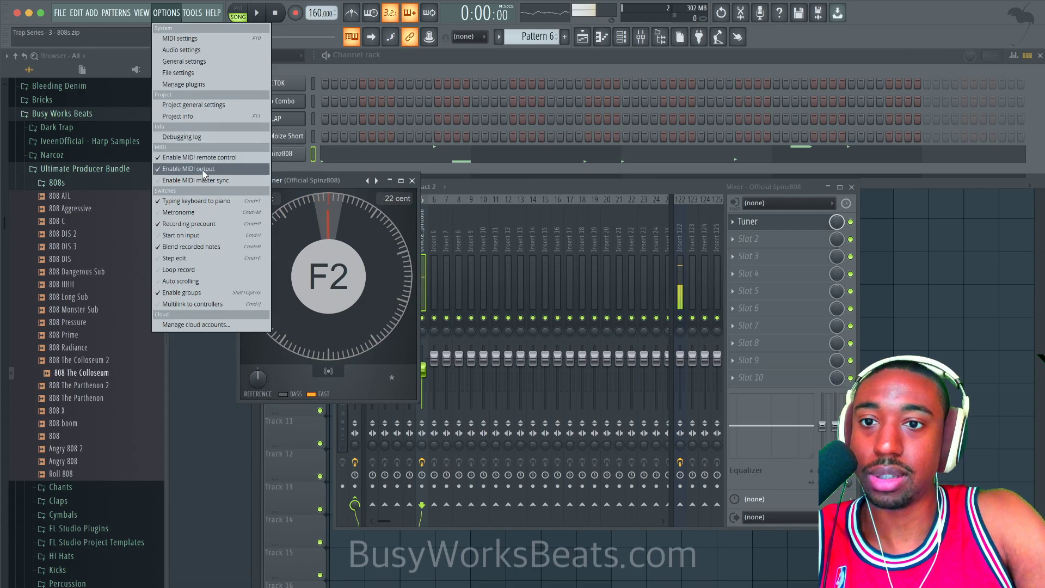
pyautogui.click(320, 182)
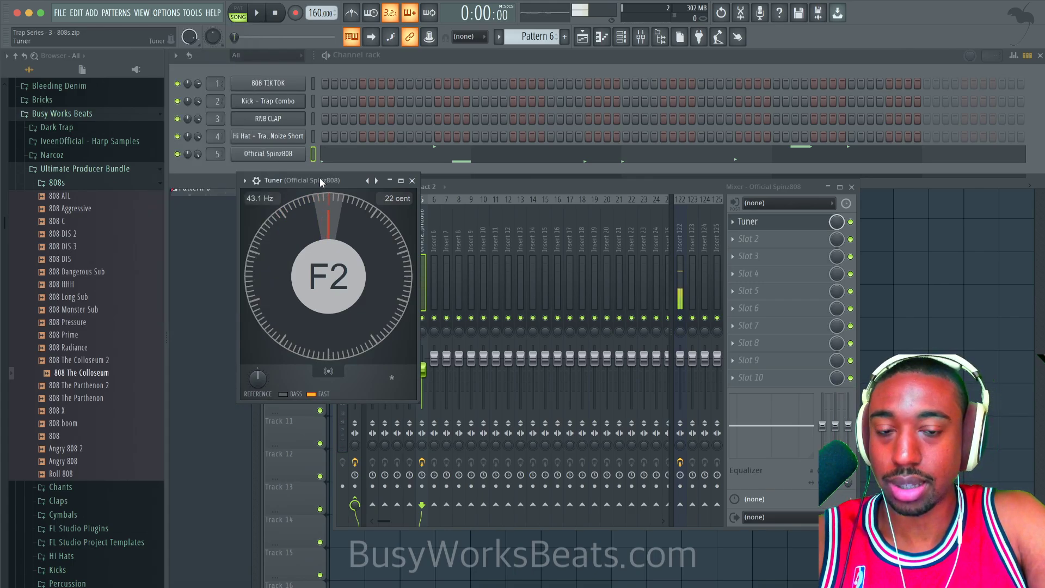
pyautogui.press('q')
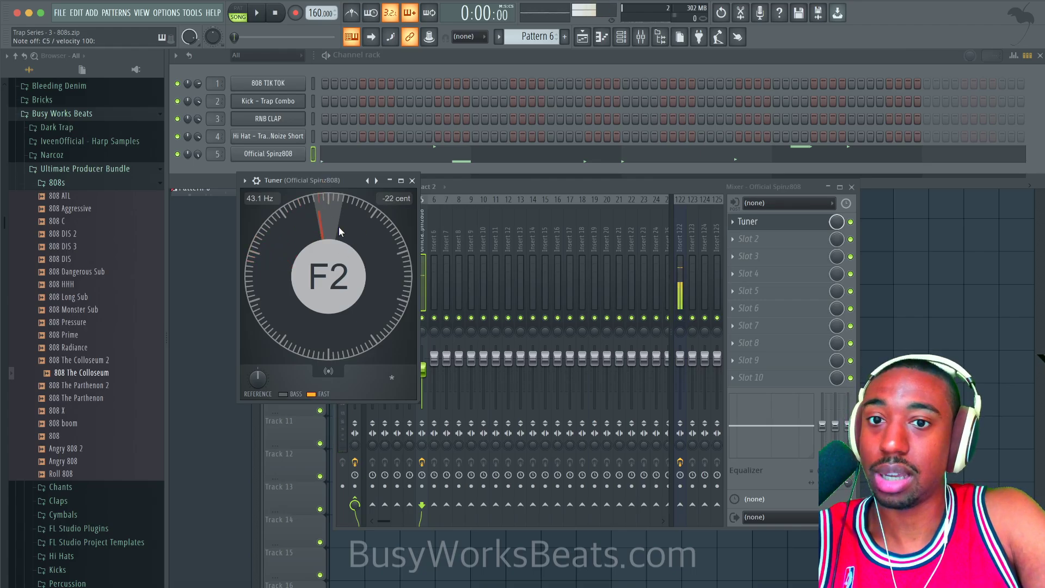
pyautogui.press('q')
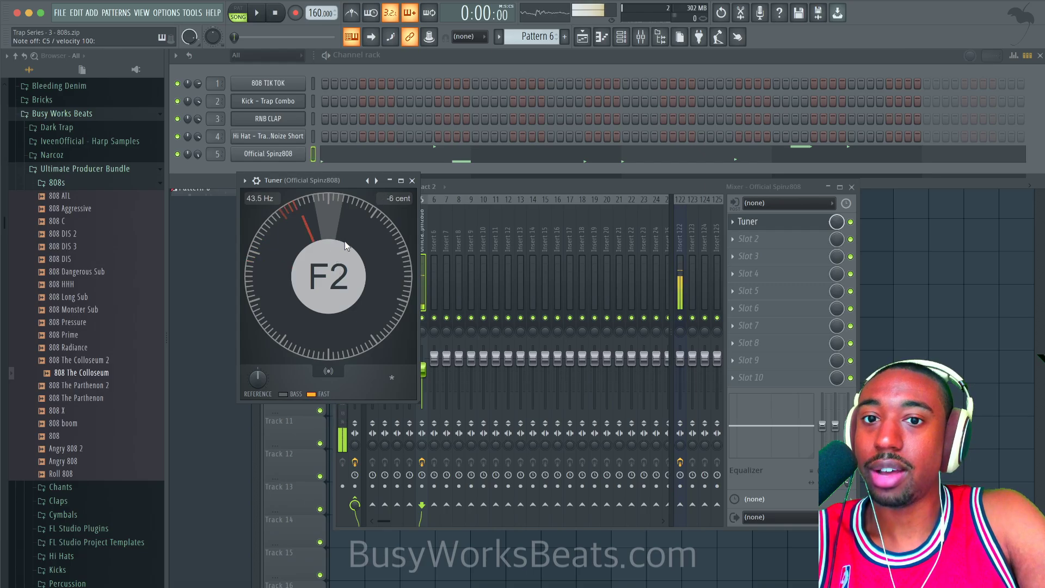
pyautogui.press('q')
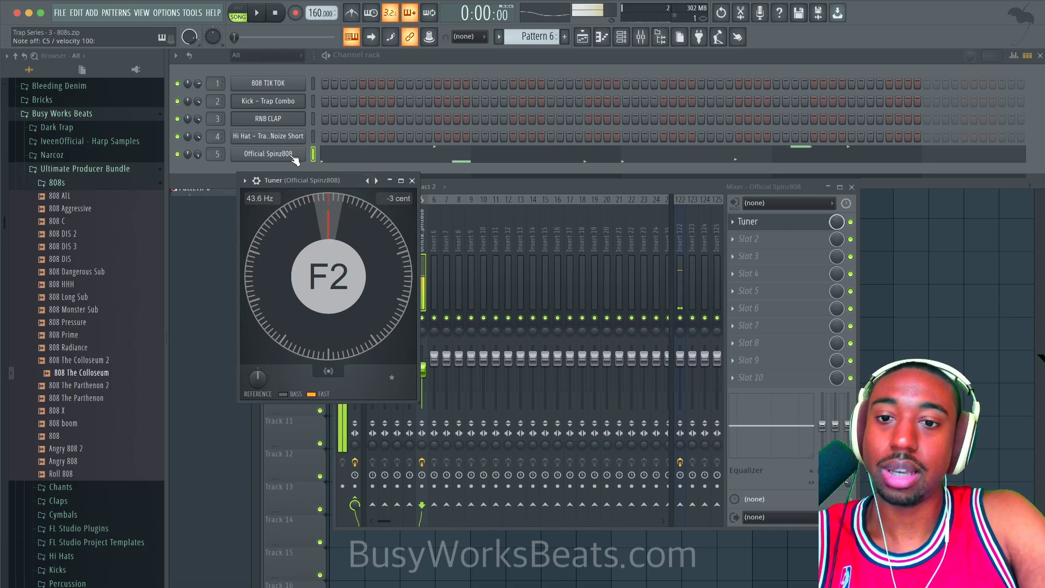
# Step: Set the Official Spinz808 channel's pitch range to 1 semitone and its pitch to +22 cents, keeping the Tuner in view
pyautogui.click(294, 158)
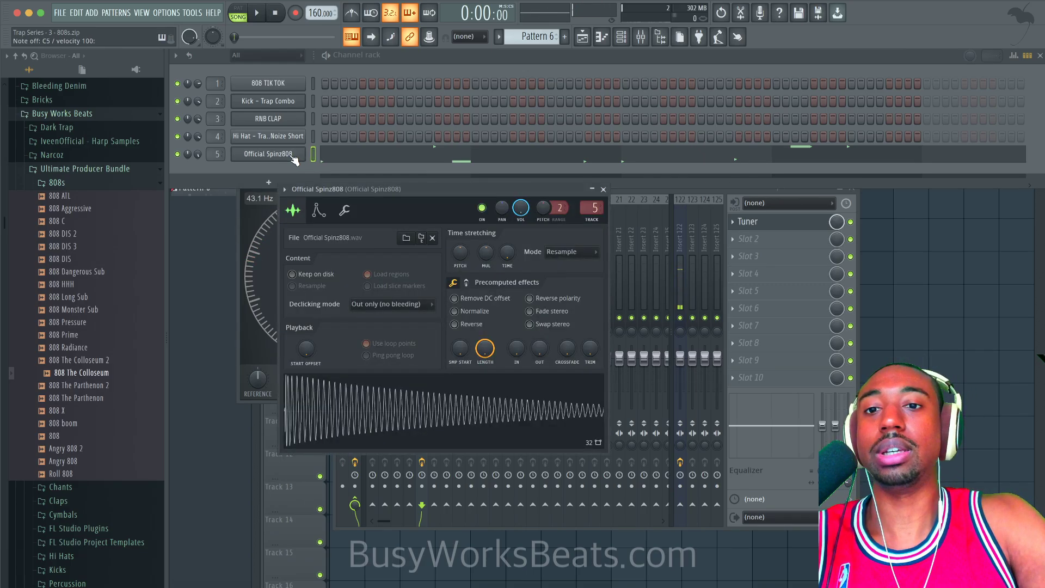
pyautogui.moveTo(560, 208); pyautogui.dragTo(560, 212)
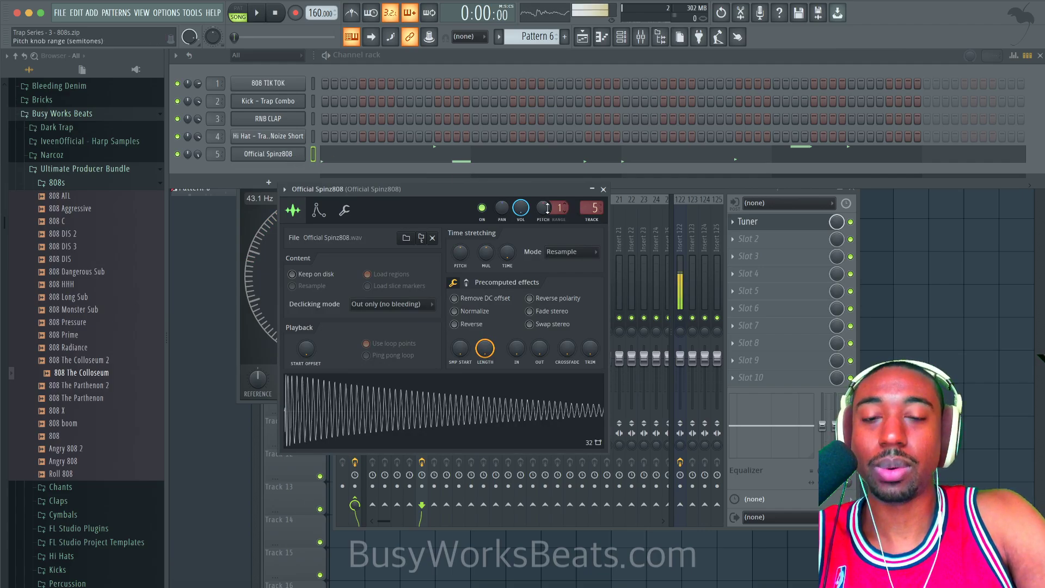
pyautogui.moveTo(509, 191); pyautogui.dragTo(718, 195)
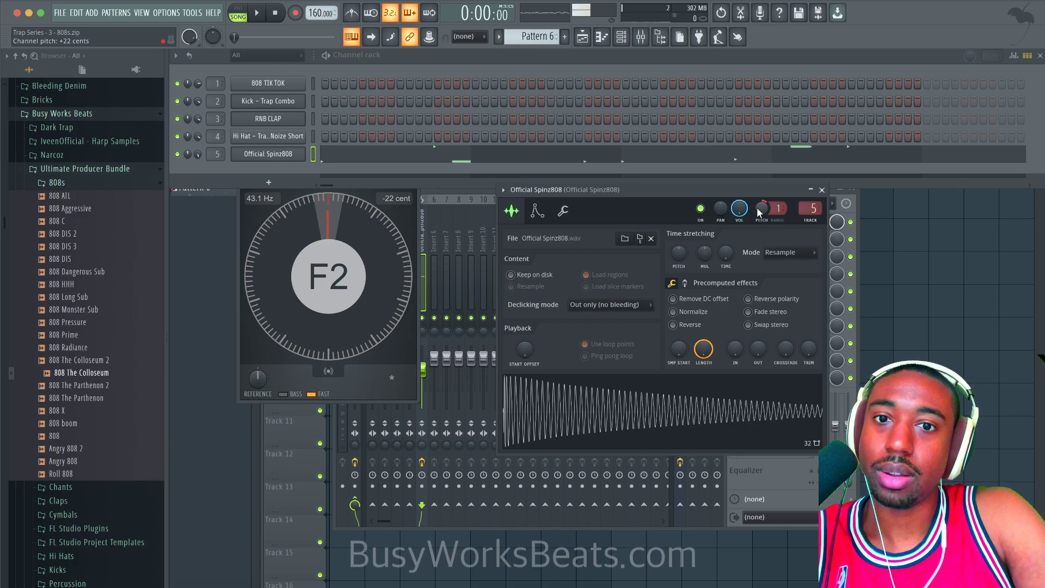
# Step: Switch the Tuner to Bass mode and replay the 808 to check its tuning
pyautogui.press('z')
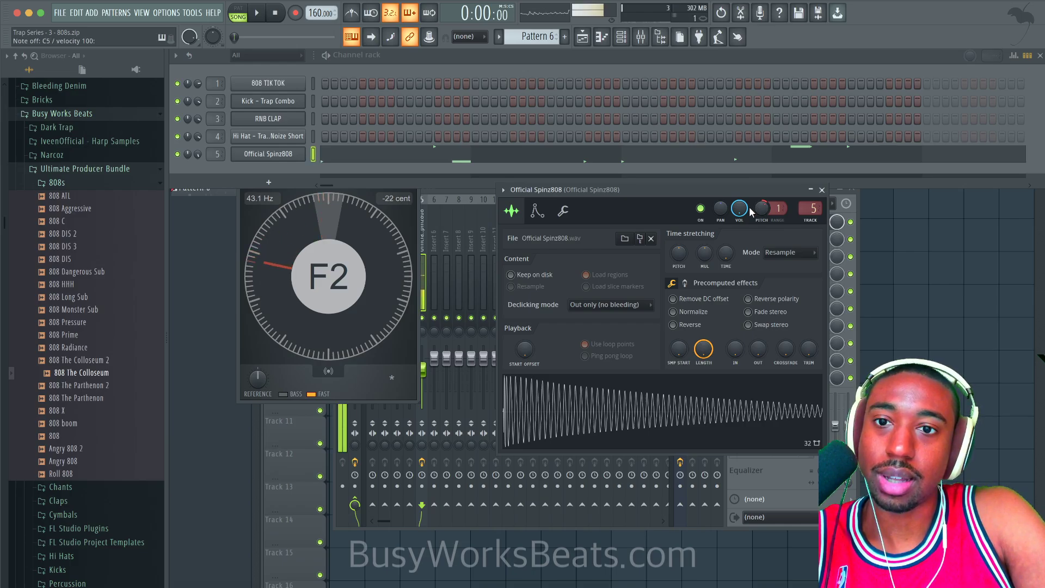
pyautogui.click(282, 394)
pyautogui.press('z')
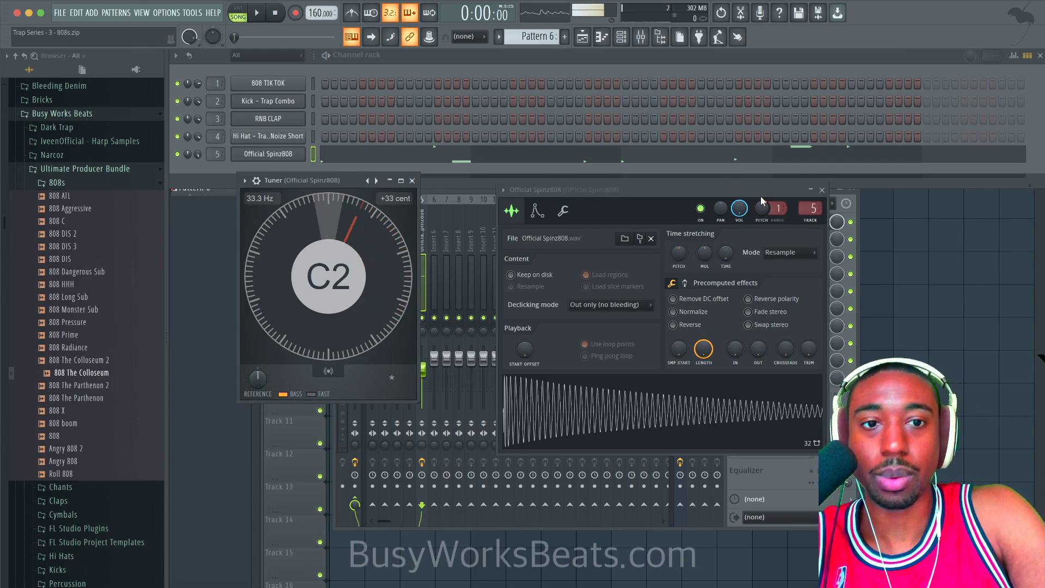
# Step: Reset the Official Spinz808 channel's pitch and retune it to -12 cents while replaying the 808 against the Tuner
pyautogui.rightClick(766, 214)
pyautogui.click(767, 223)
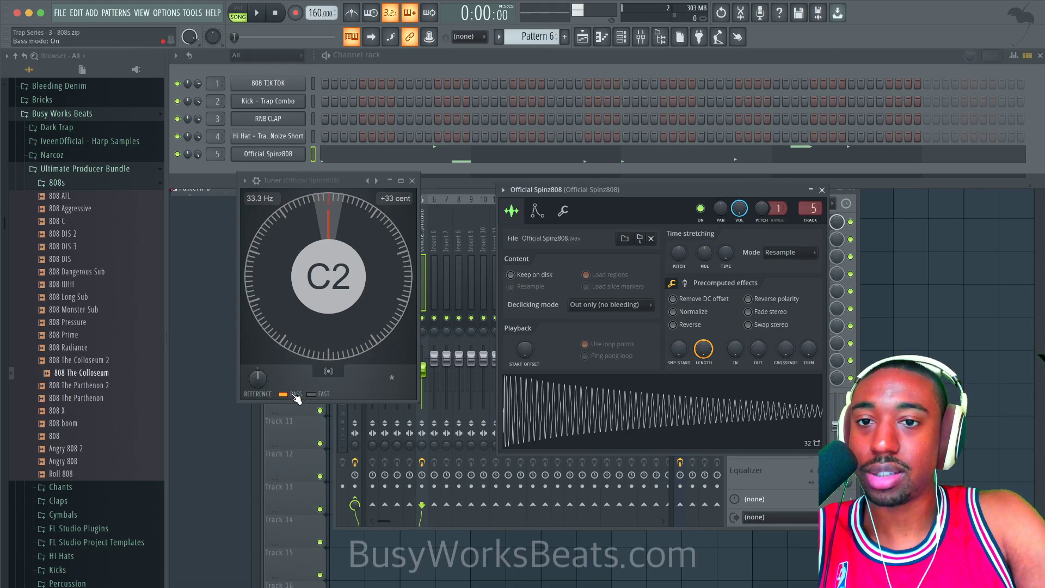
pyautogui.press('q')
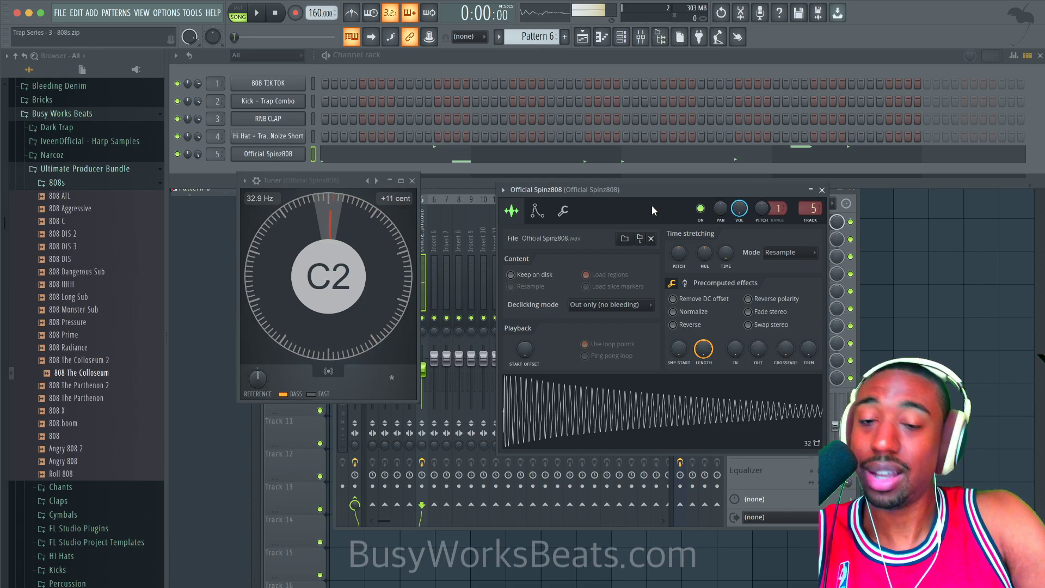
pyautogui.press('q')
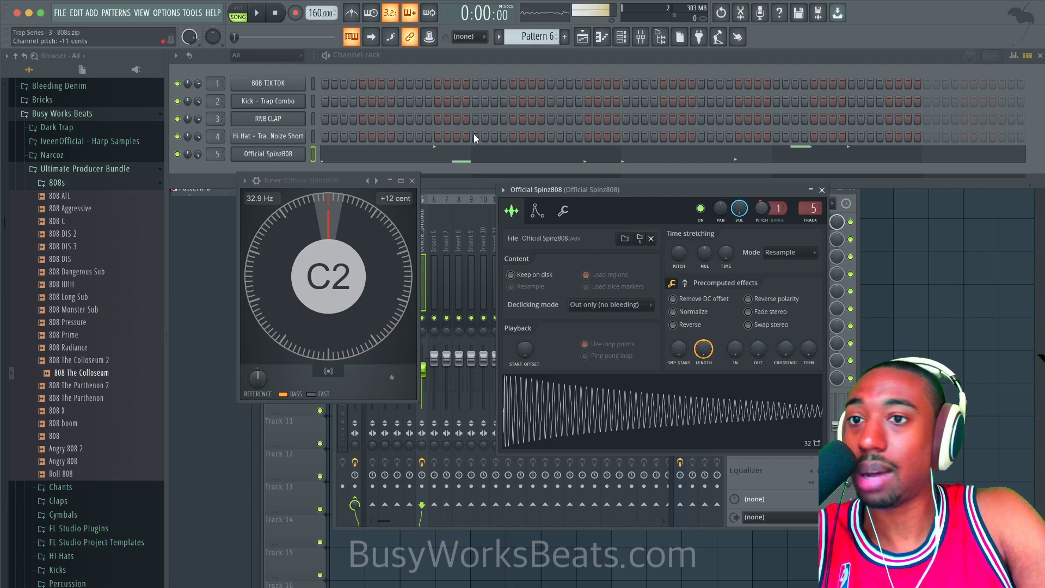
pyautogui.press('z')
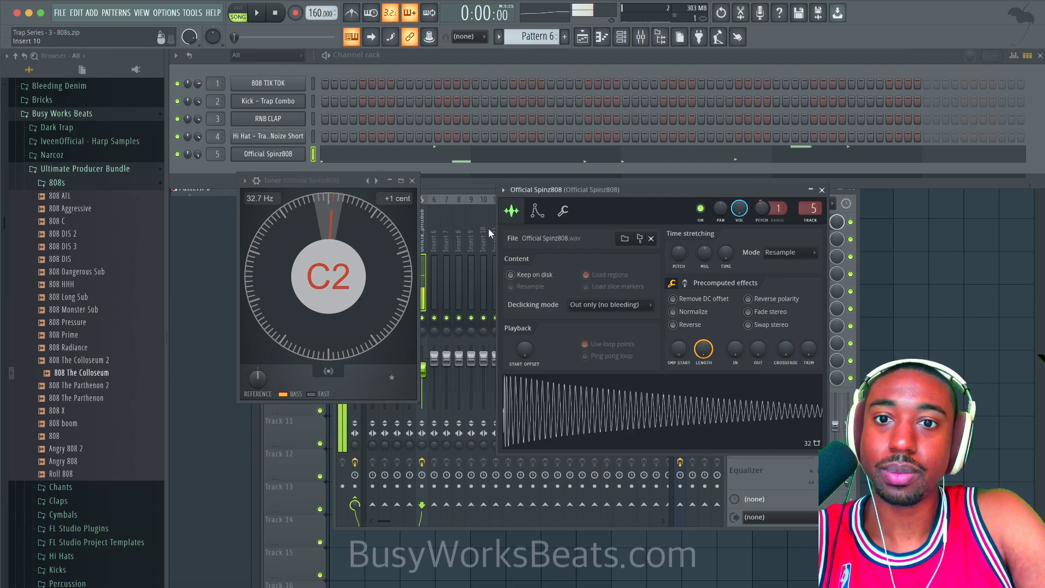
pyautogui.moveTo(761, 209); pyautogui.dragTo(761, 209)
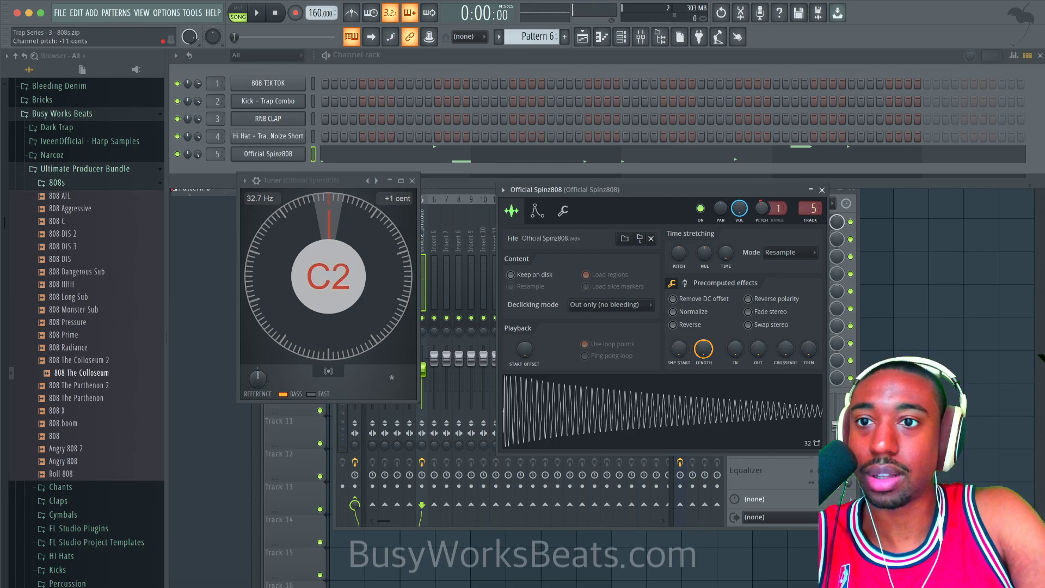
pyautogui.press('z')
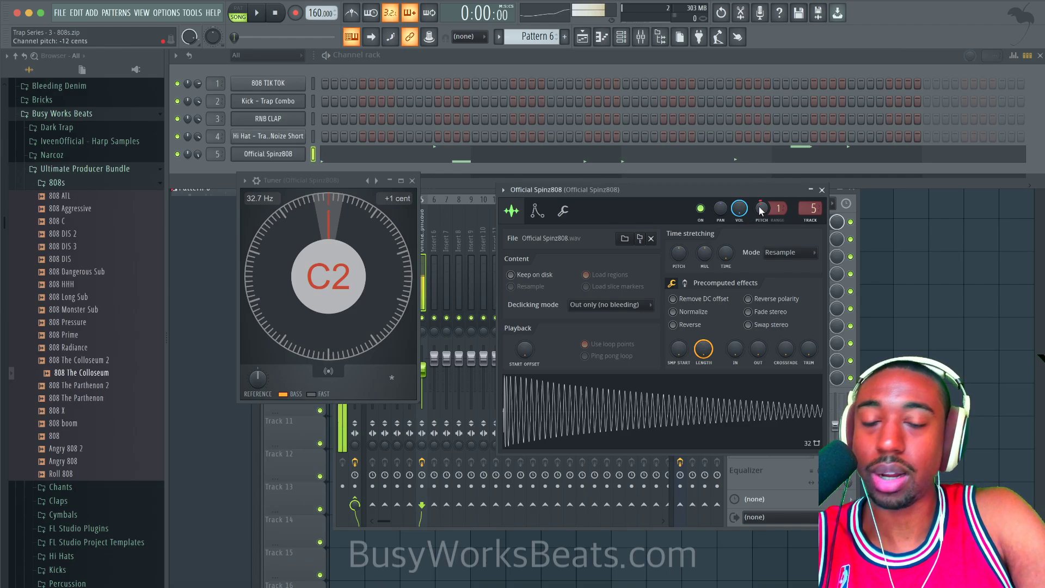
pyautogui.click(822, 189)
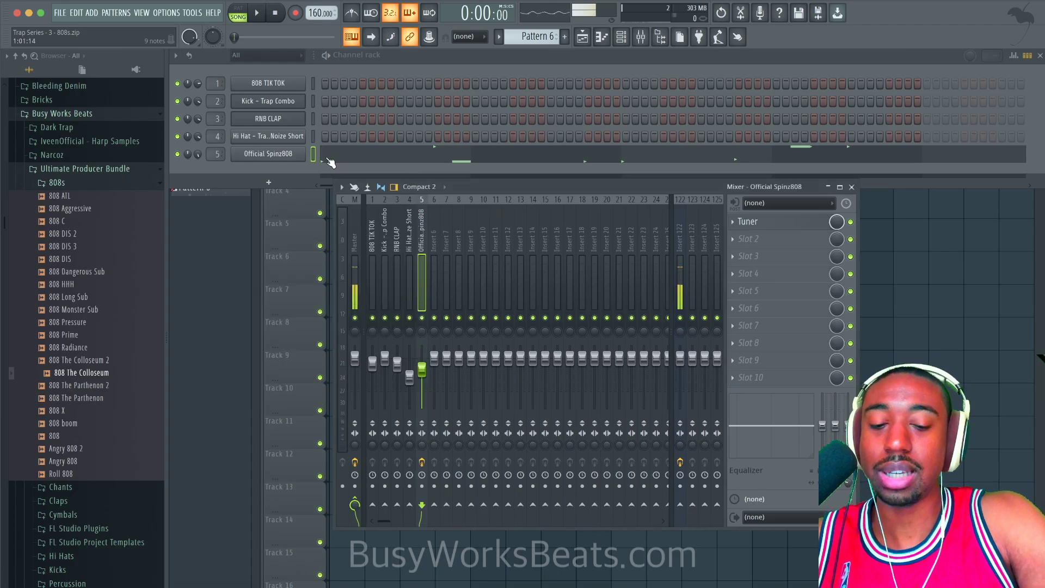
pyautogui.press('z')
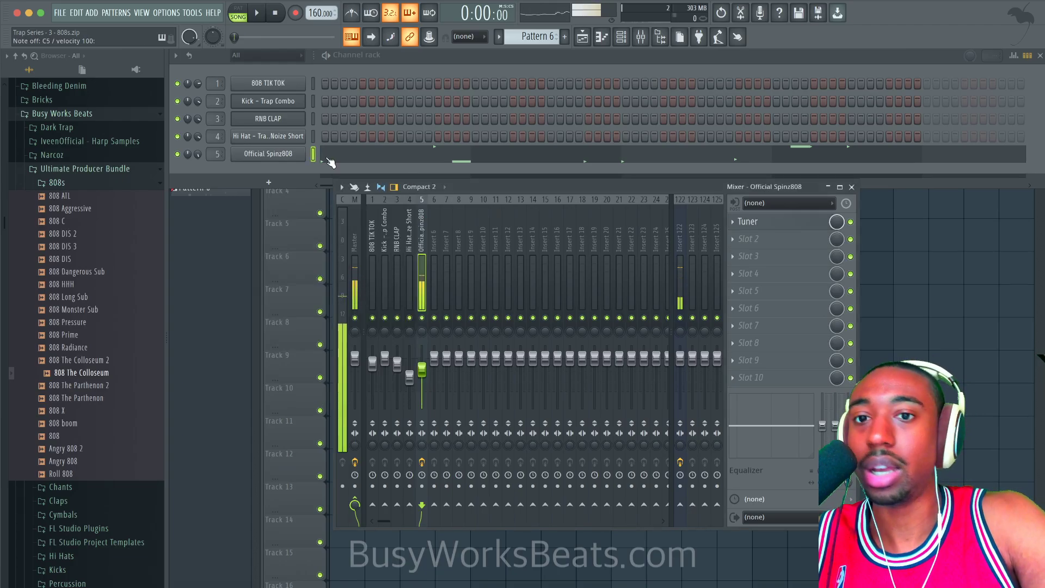
# Step: Open the Official Spinz808 sample in the Edison audio editor, run Detect pitch regions on it, and close the editor
pyautogui.click(299, 159)
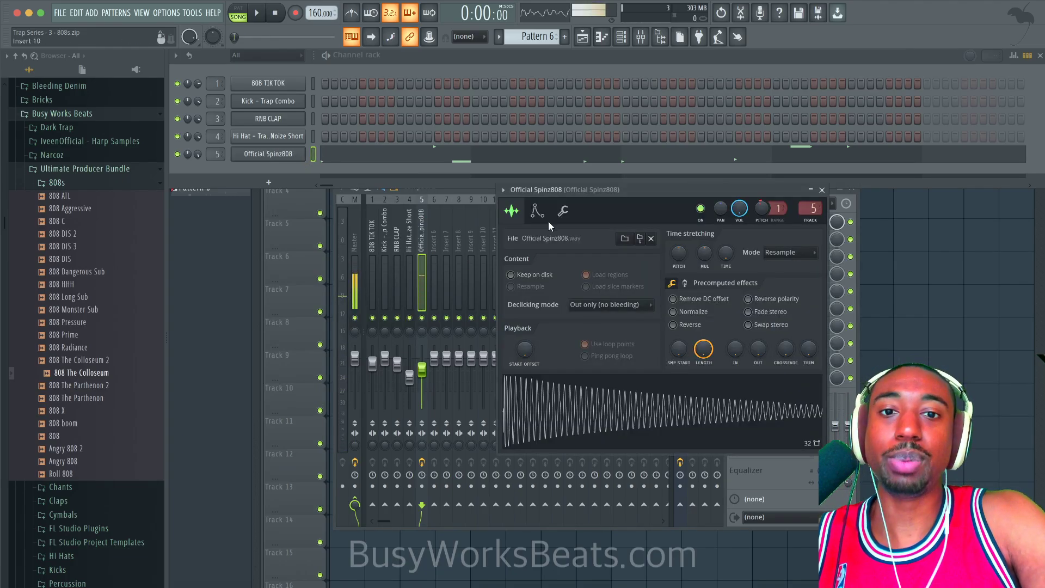
pyautogui.click(538, 211)
pyautogui.click(512, 211)
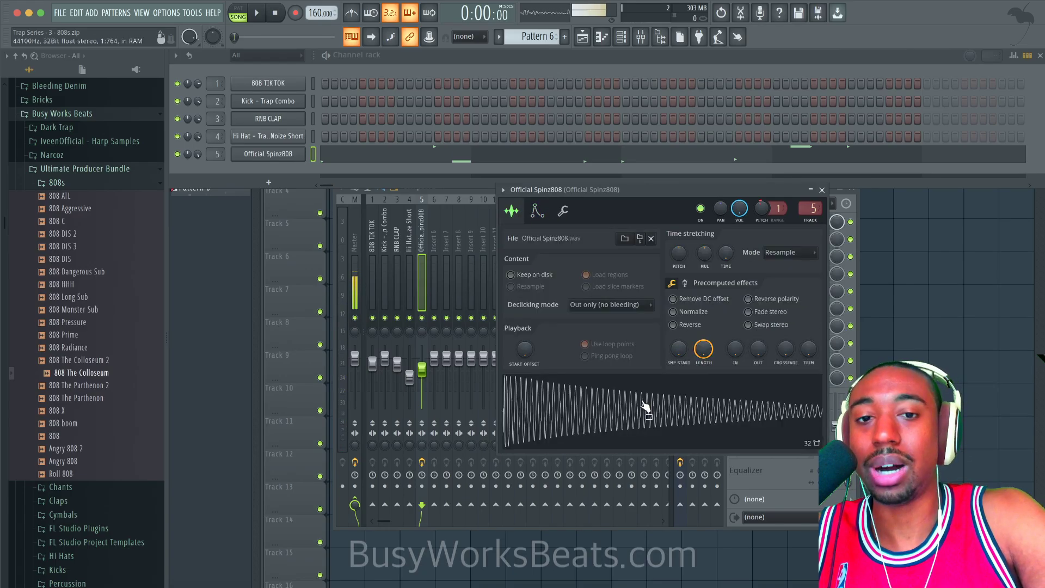
pyautogui.rightClick(632, 413)
pyautogui.click(669, 462)
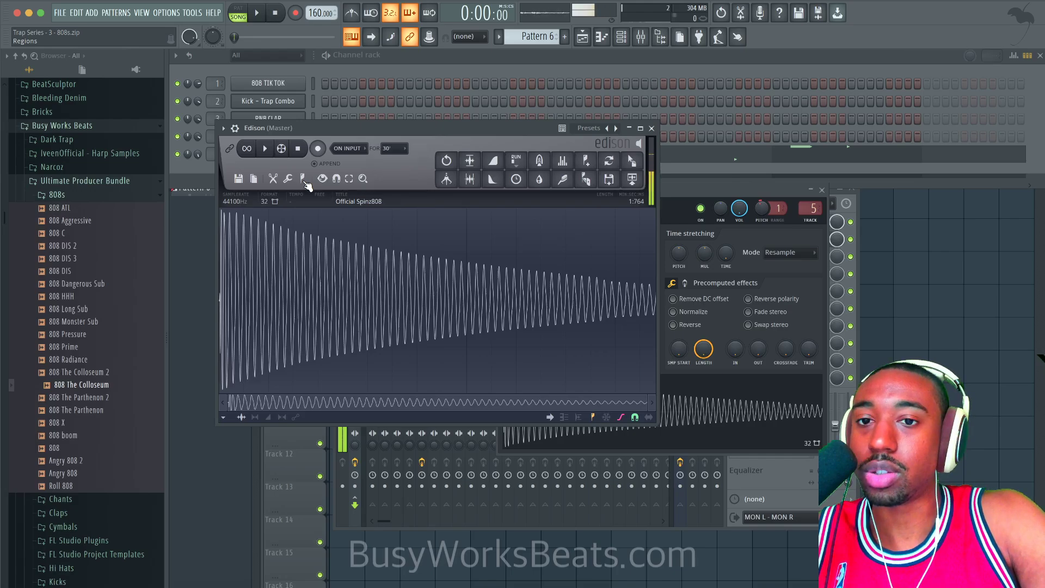
pyautogui.click(306, 183)
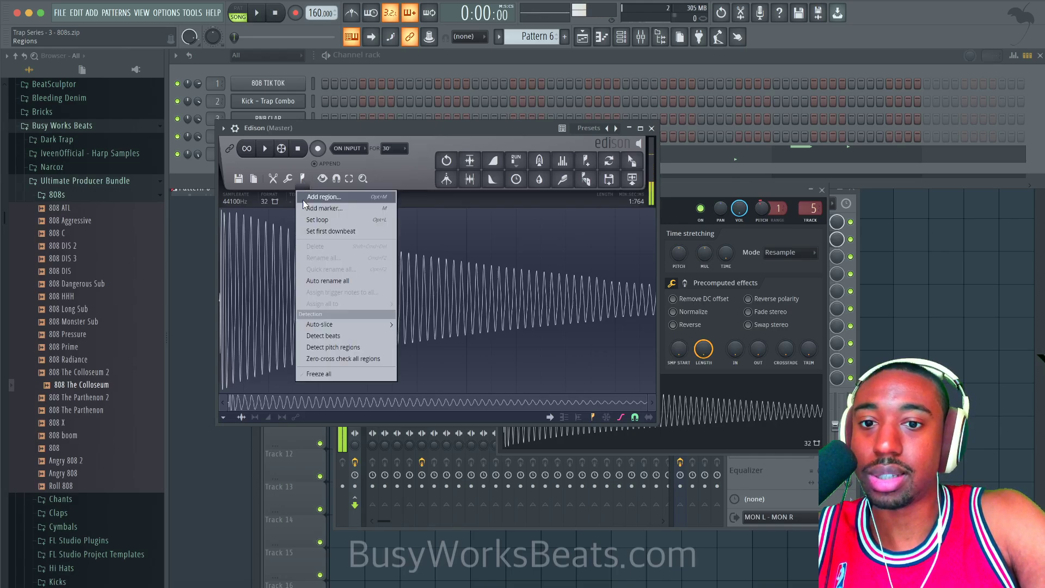
pyautogui.click(345, 344)
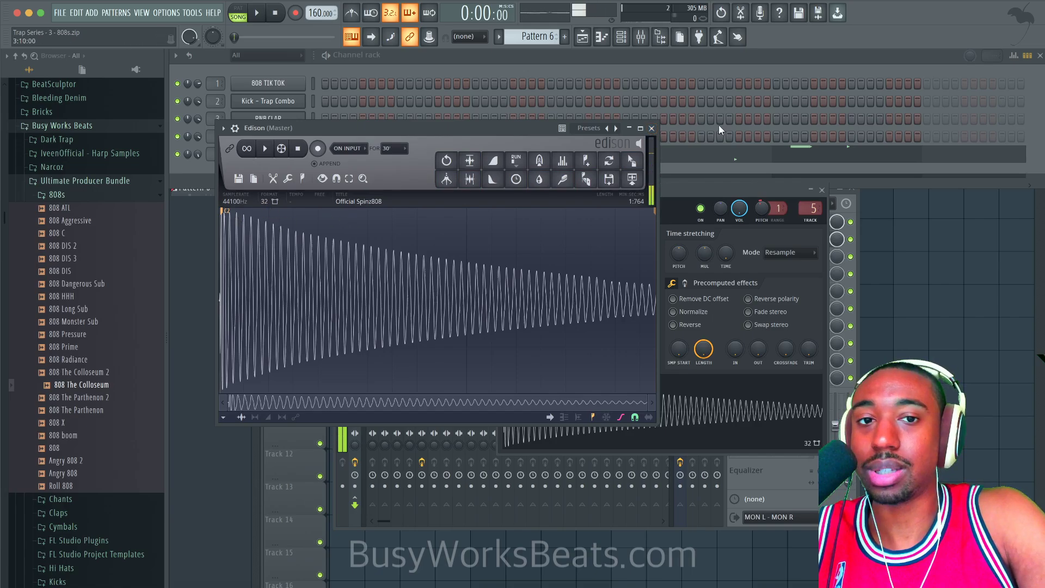
pyautogui.click(652, 129)
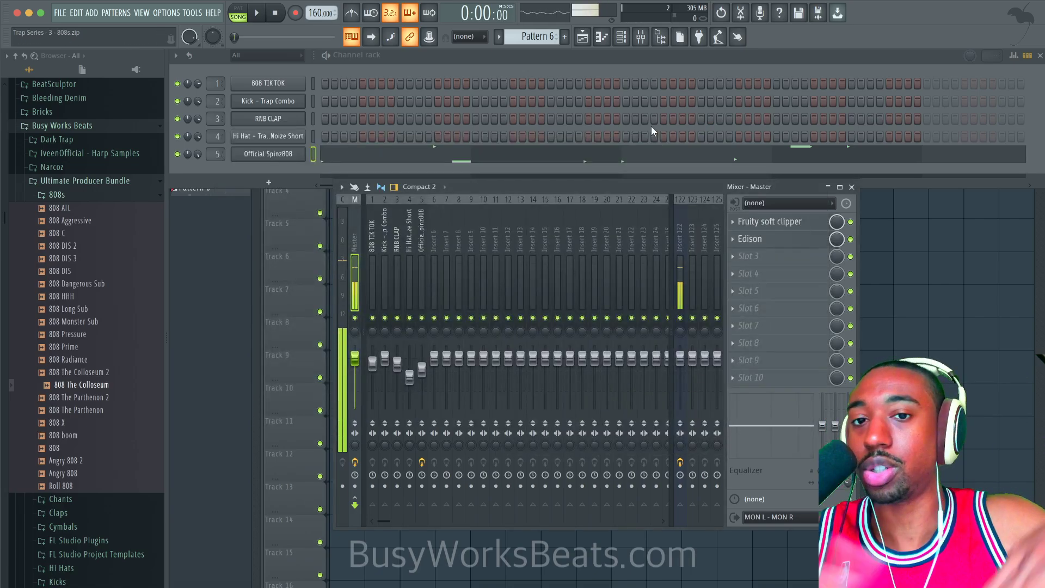
# Step: Load the 808 Long Sub sample into a new channel and detect its pitch regions in the Edison audio editor
pyautogui.click(89, 309)
pyautogui.rightClick(90, 309)
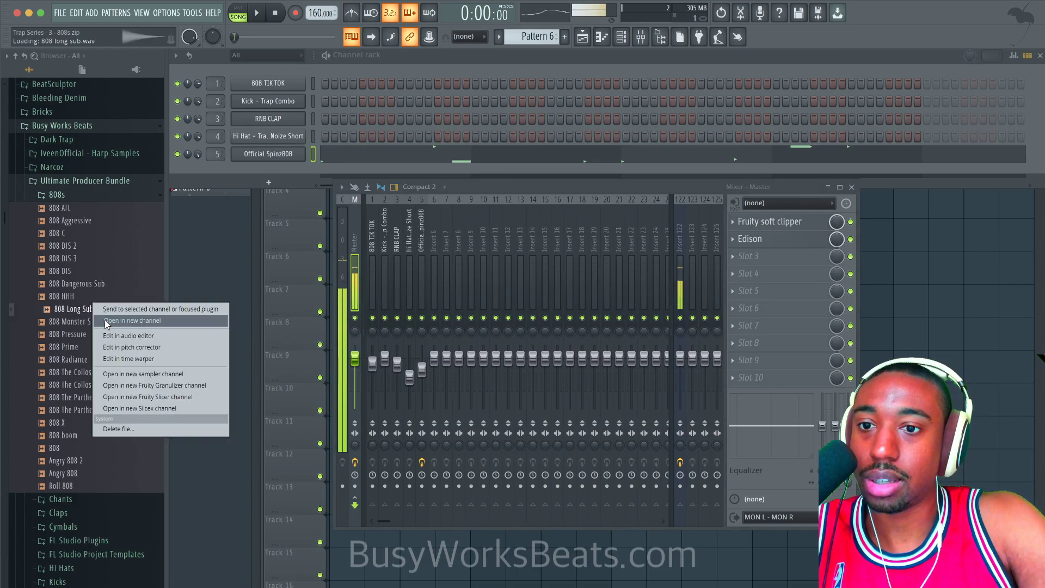
pyautogui.click(136, 321)
pyautogui.rightClick(305, 301)
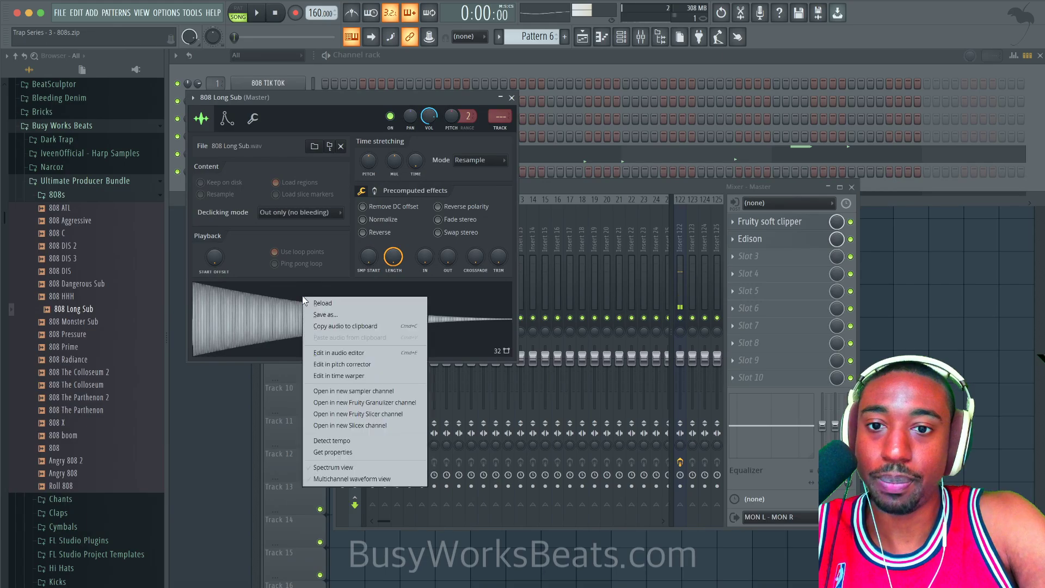
pyautogui.click(344, 350)
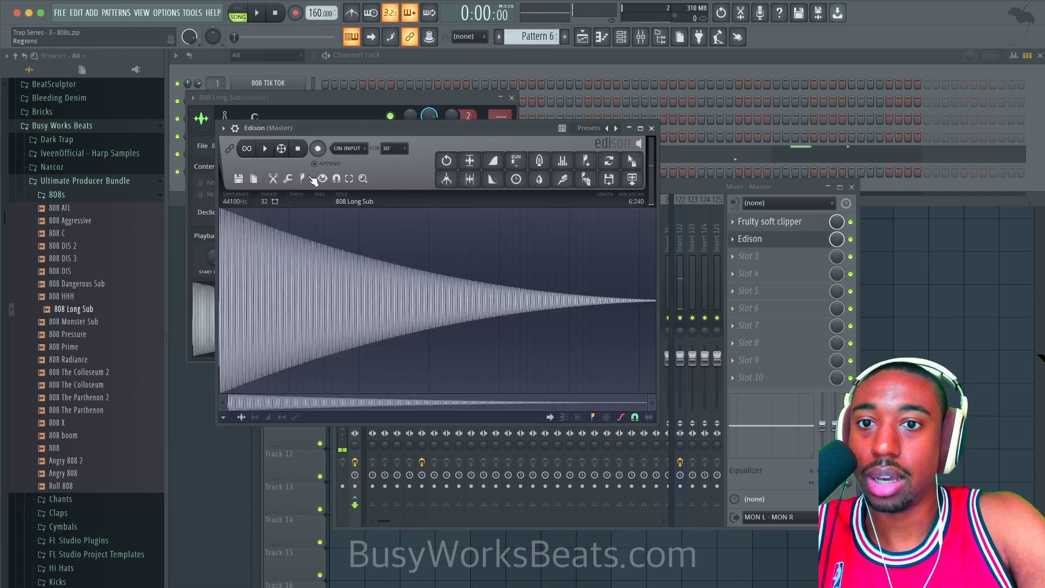
pyautogui.rightClick(308, 176)
pyautogui.click(342, 346)
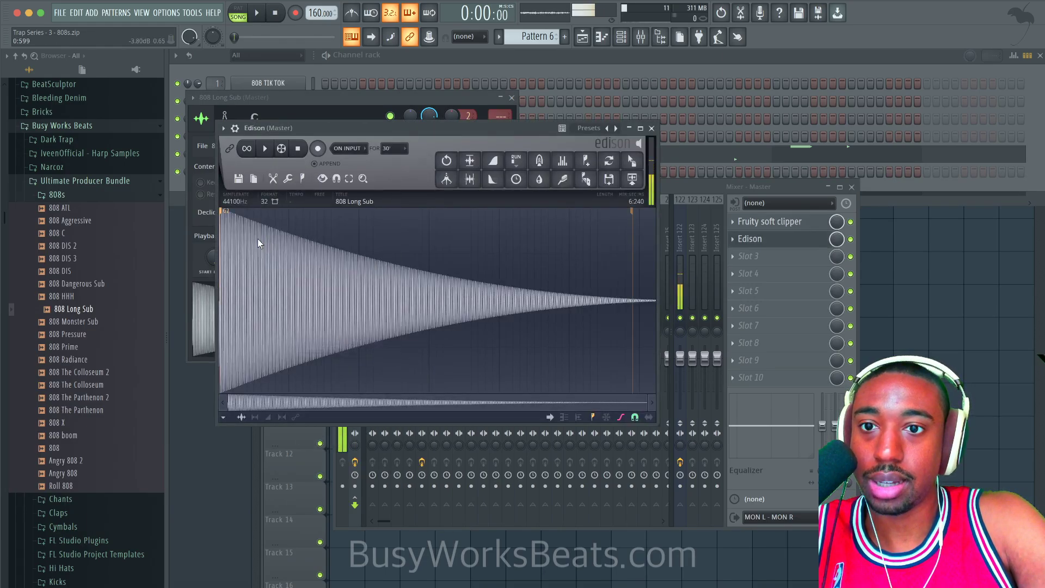
pyautogui.click(651, 129)
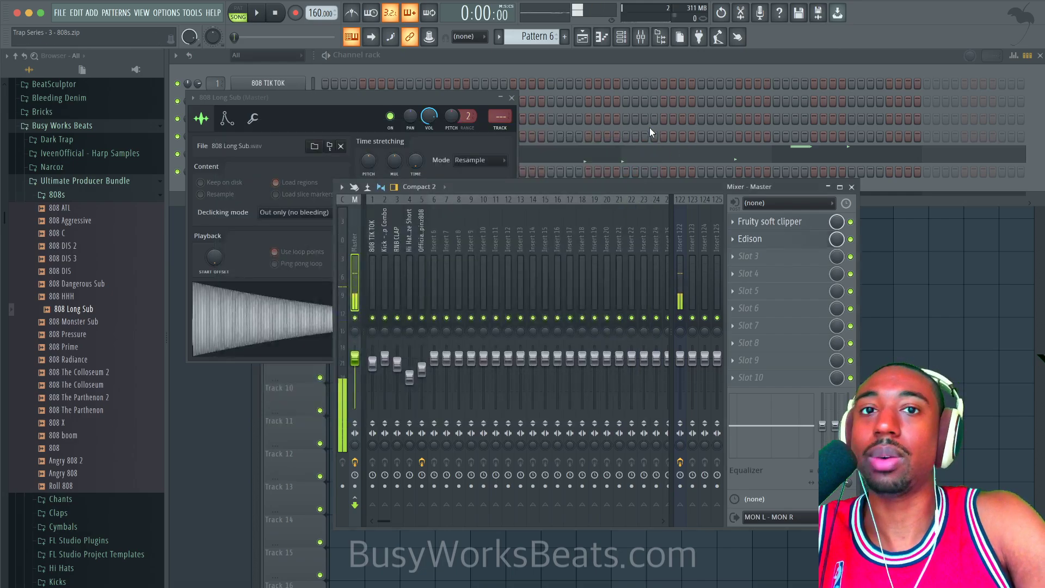
# Step: Set the root note of the 808 Long Sub channel to G4
pyautogui.moveTo(354, 96); pyautogui.dragTo(532, 145)
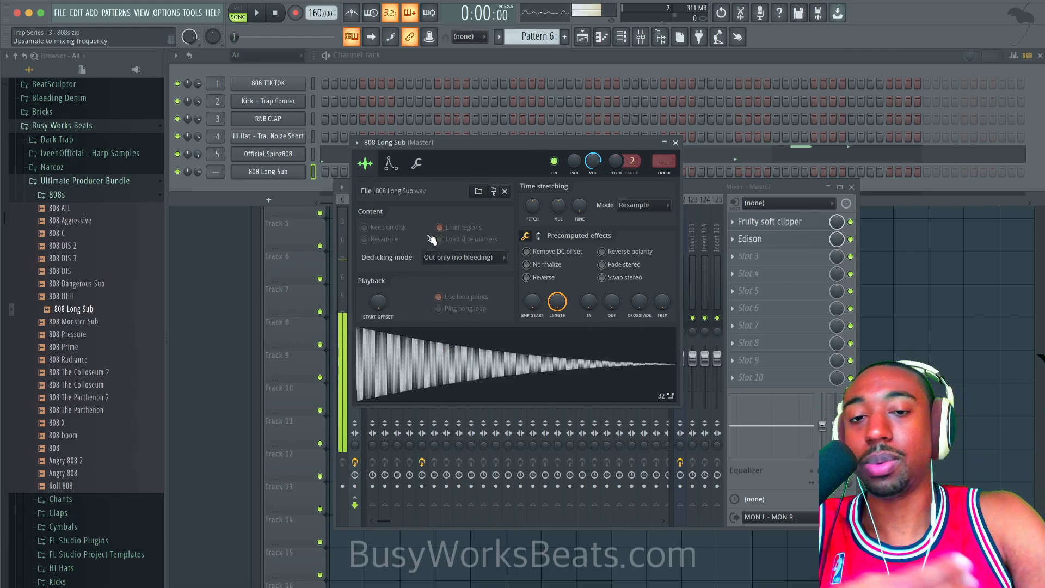
pyautogui.click(393, 166)
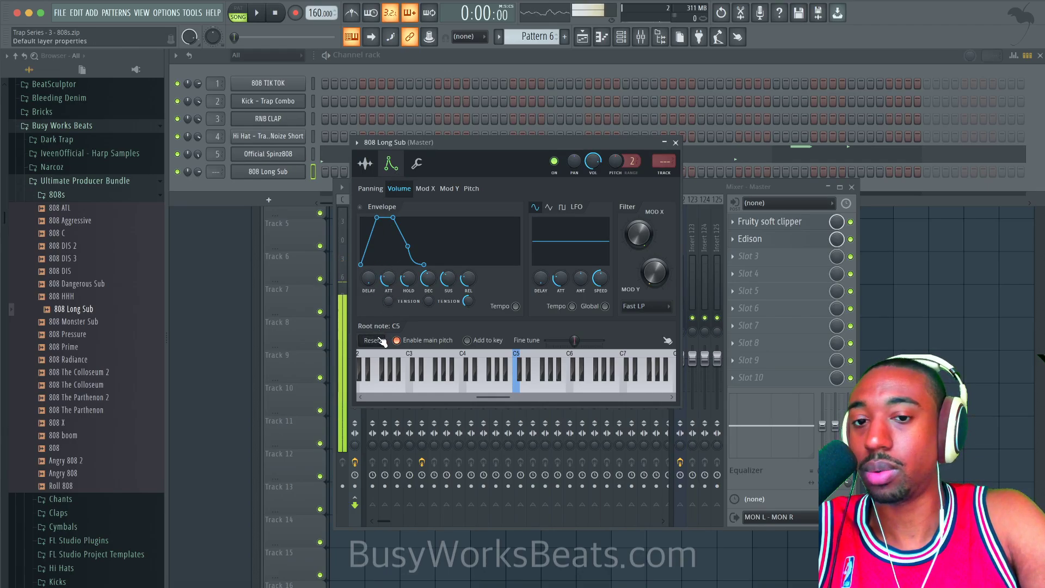
pyautogui.rightClick(495, 355)
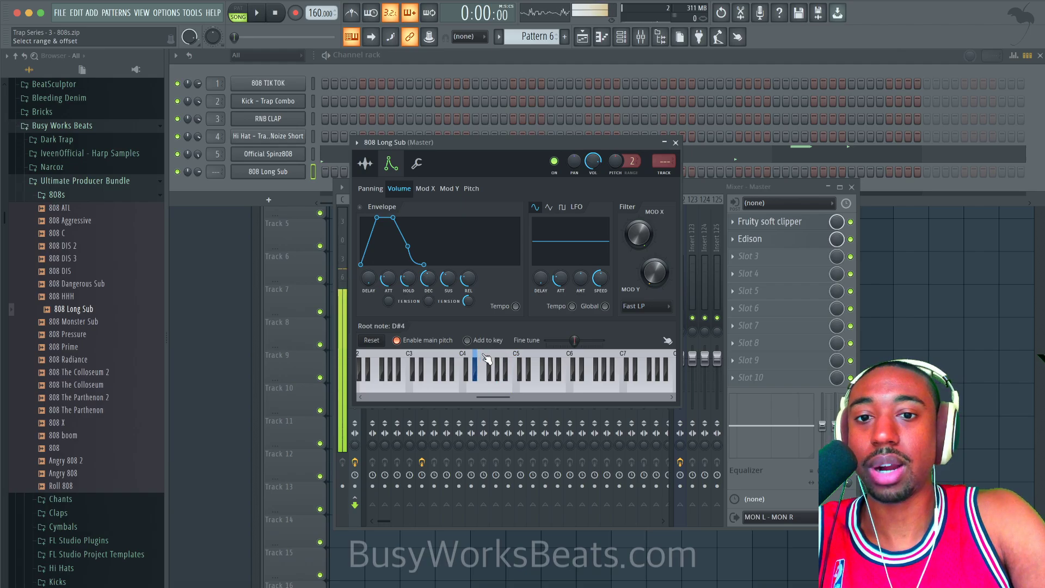
pyautogui.rightClick(486, 359)
pyautogui.rightClick(493, 360)
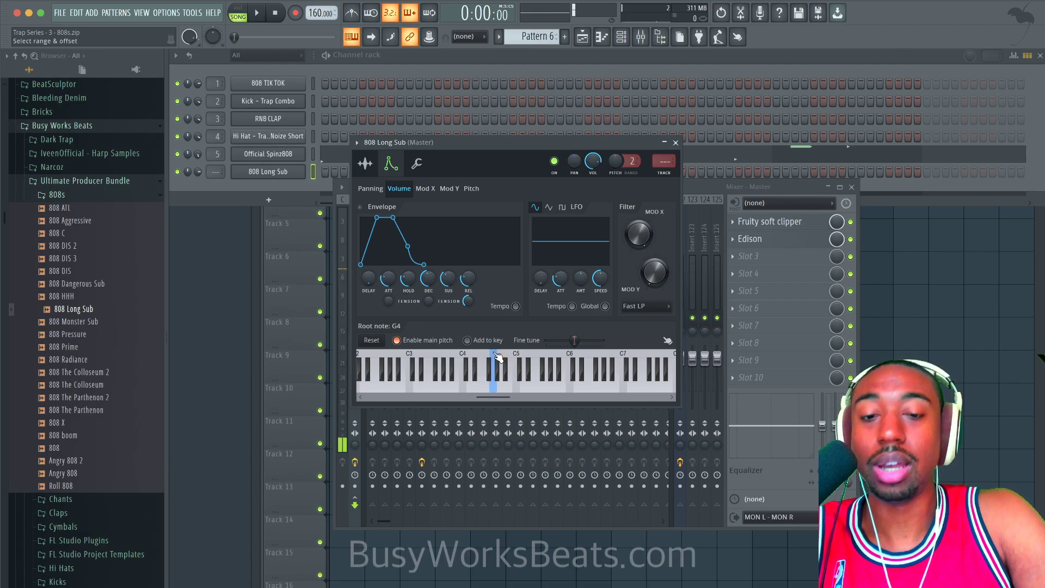
# Step: Play several notes on the 808 Long Sub channel to hear how it sounds with the changed root note
pyautogui.press('q')
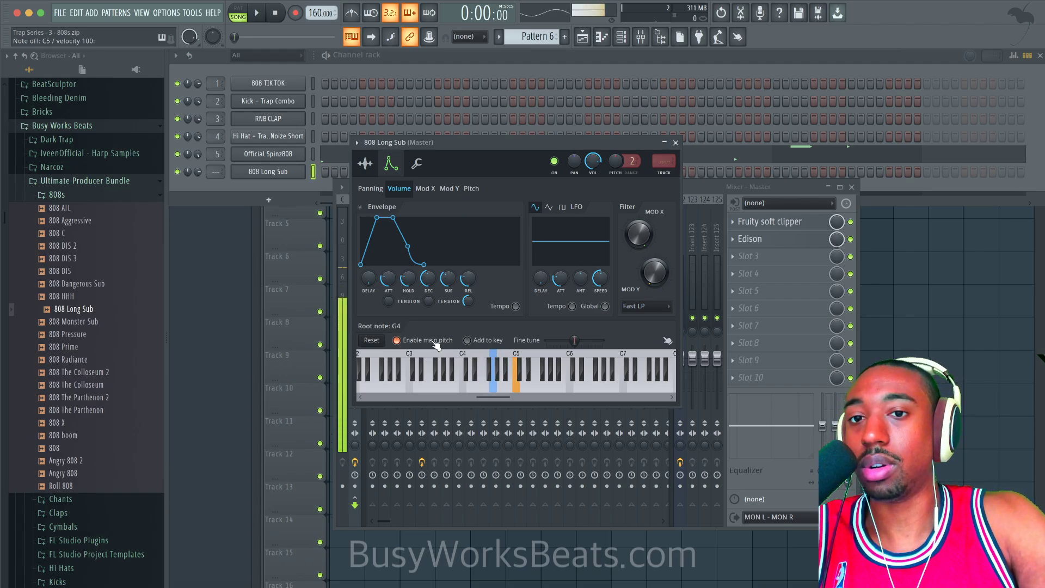
pyautogui.press('t')
pyautogui.press('w')
pyautogui.press('p')
pyautogui.press('v')
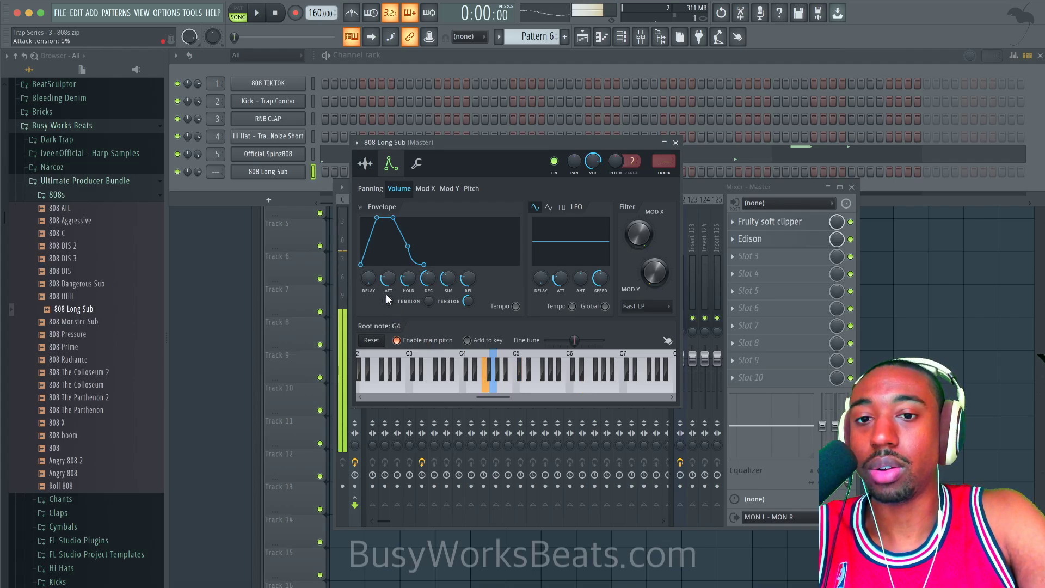
pyautogui.press('t')
pyautogui.press('i')
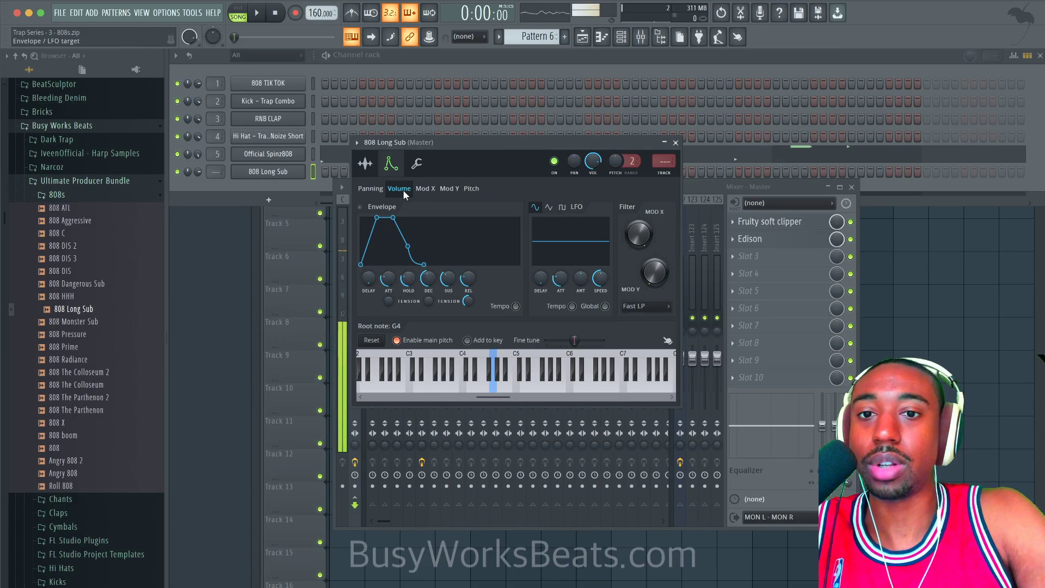
# Step: Close the 808 Long Sub settings, delete that channel, and collapse the 808s sample folder
pyautogui.click(367, 166)
pyautogui.click(675, 143)
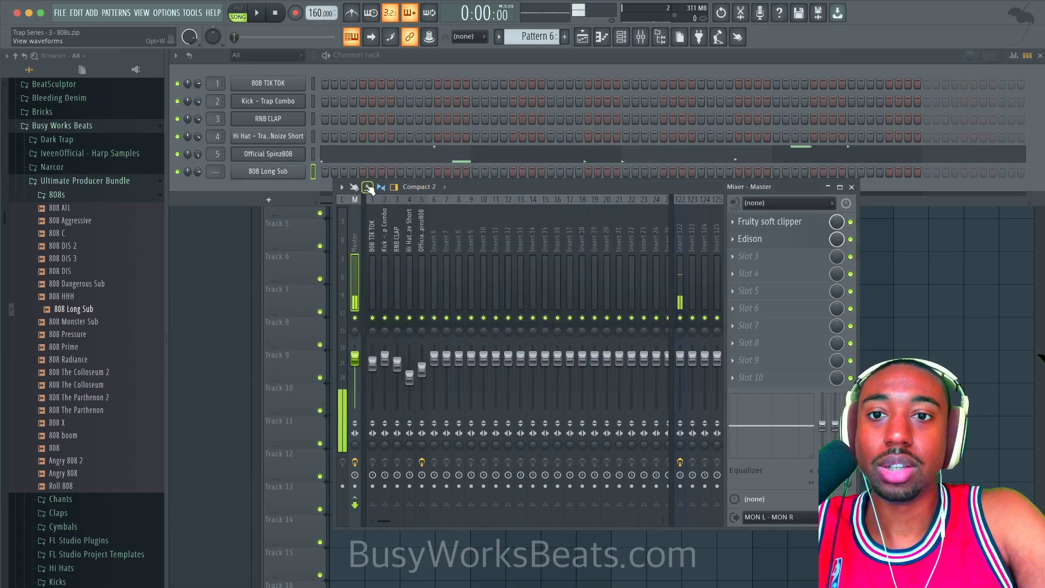
pyautogui.click(295, 182)
pyautogui.rightClick(296, 178)
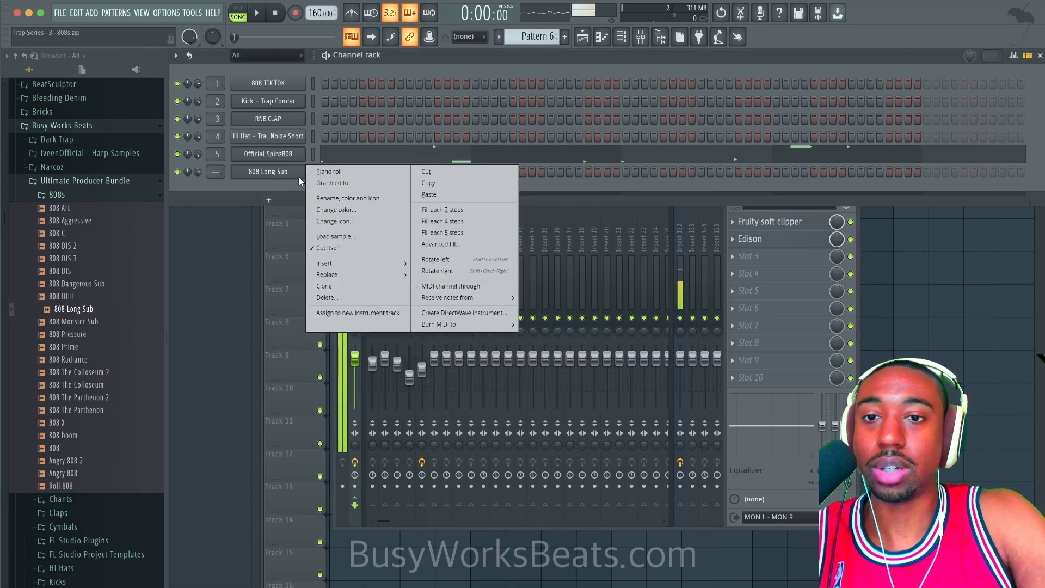
pyautogui.click(327, 293)
pyautogui.click(517, 343)
pyautogui.click(52, 197)
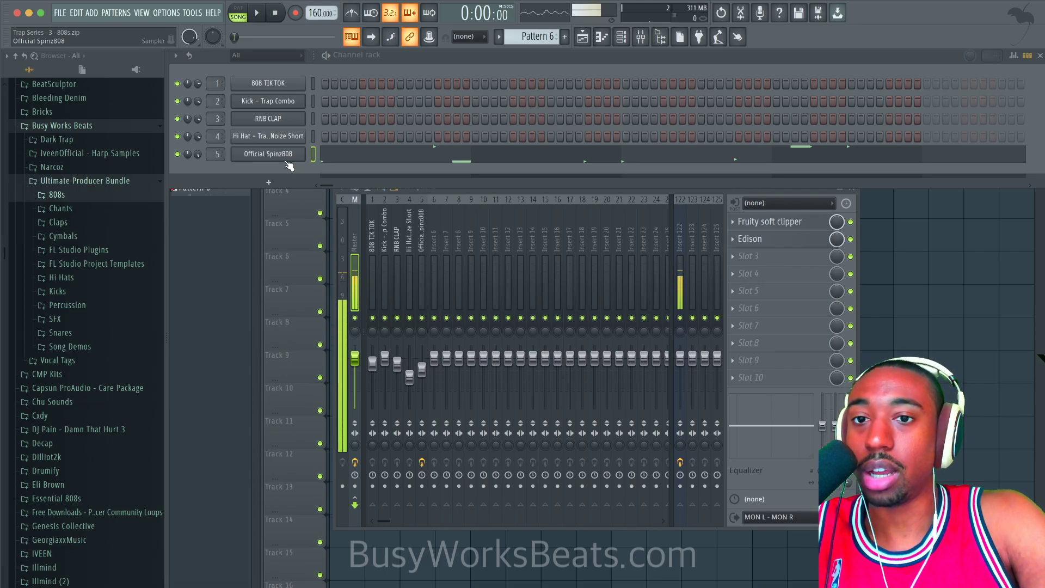
# Step: Add a four-step note at the end of bar 4 in the Official Spinz808 piano roll, one octave down at G4
pyautogui.press('F5')
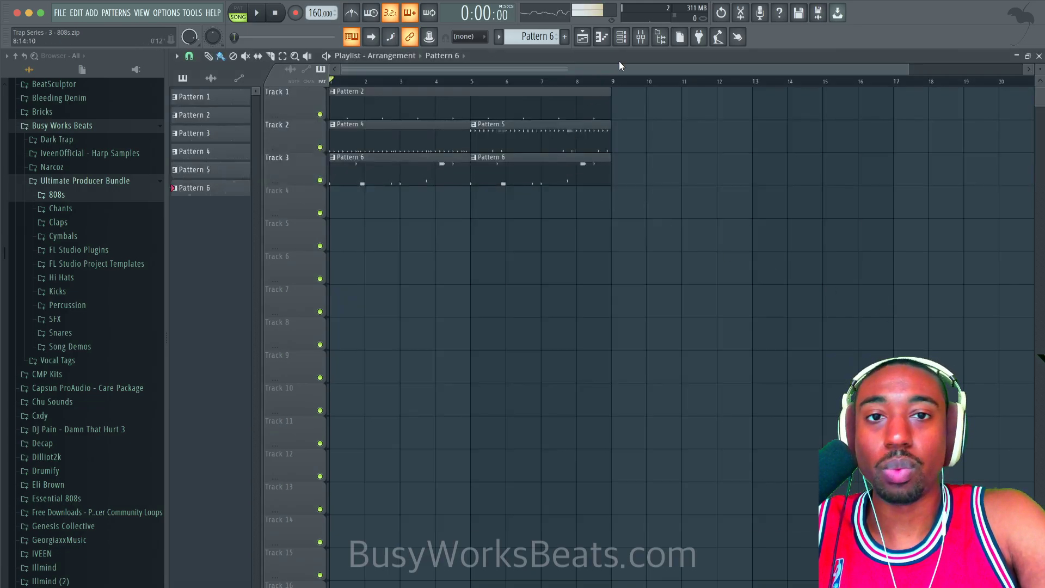
pyautogui.click(622, 37)
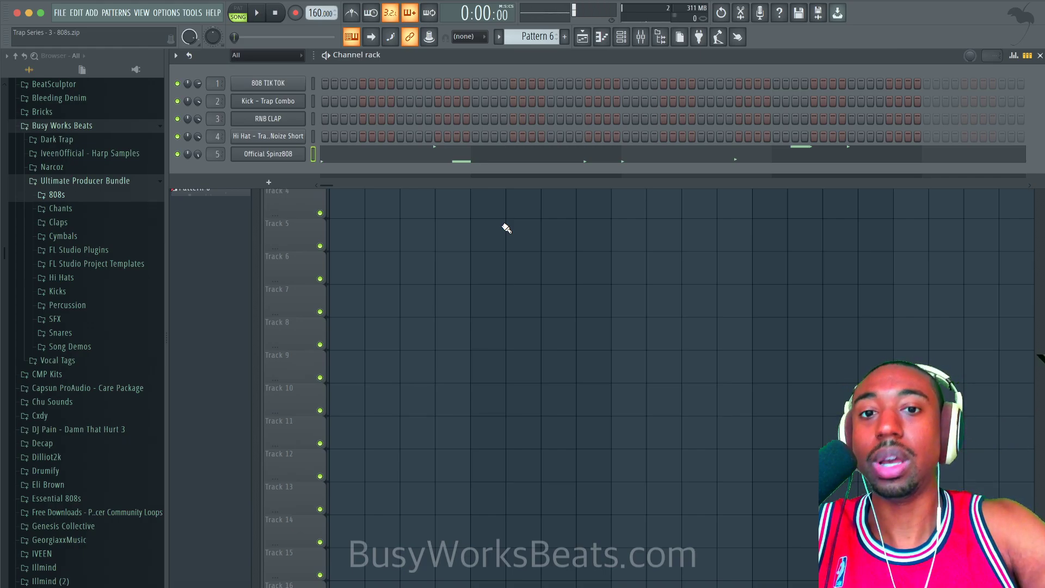
pyautogui.click(442, 148)
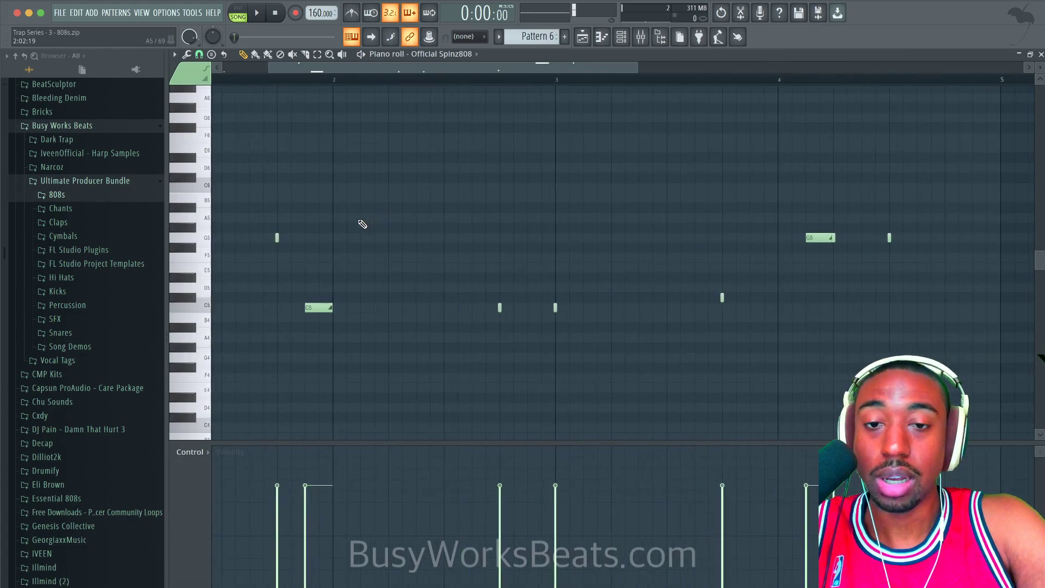
pyautogui.scroll(-2, 363, 224)
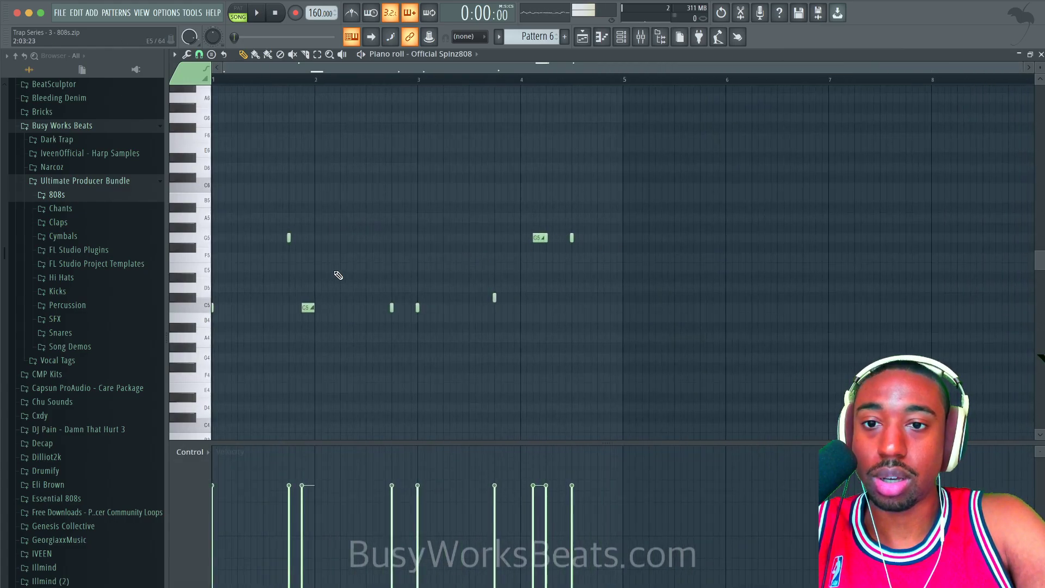
pyautogui.moveTo(288, 237); pyautogui.dragTo(632, 236)
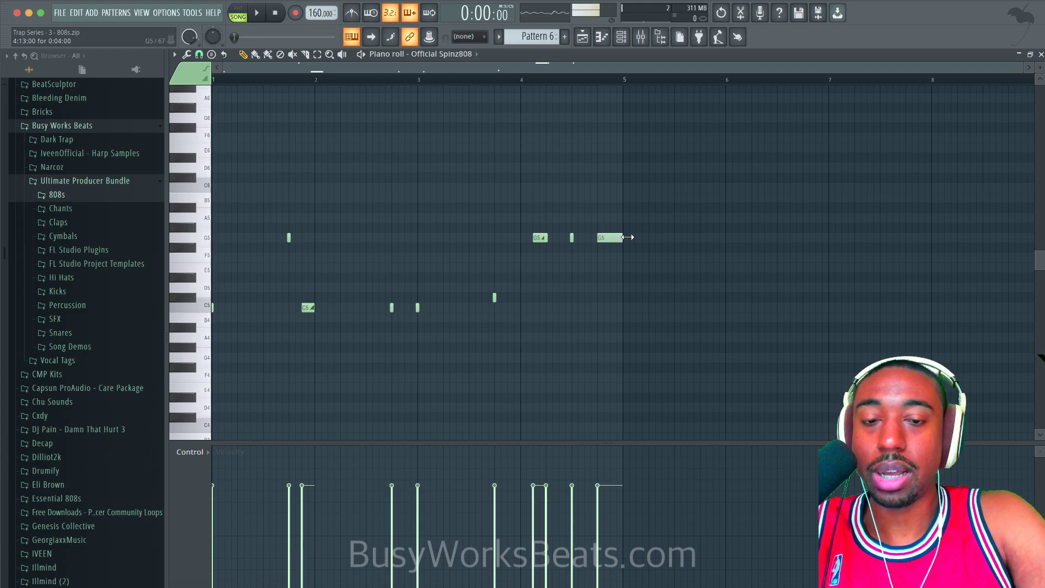
pyautogui.click(619, 237)
pyautogui.hotkey('ctrl', 'Down')
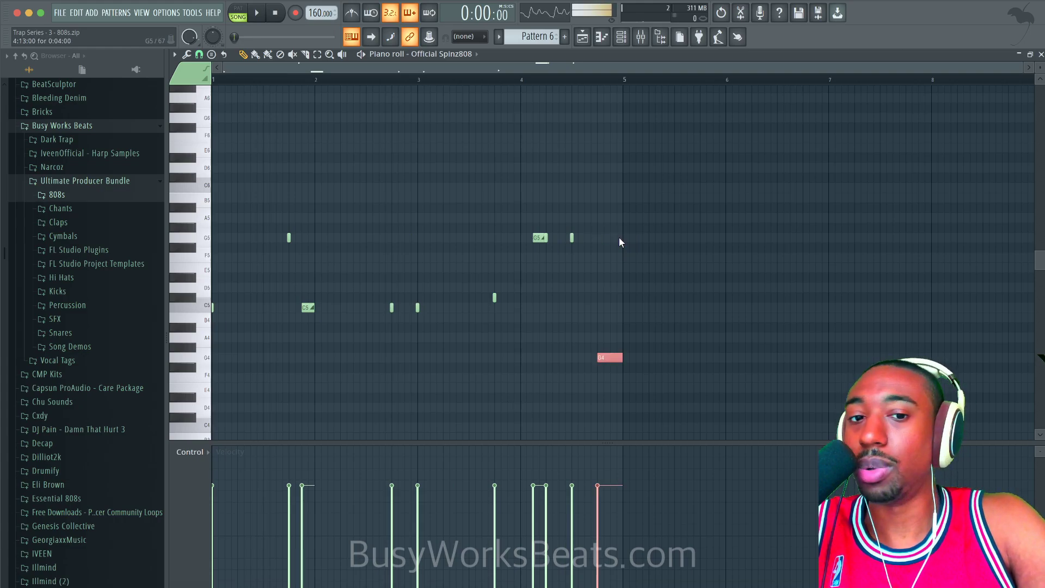
# Step: Split the G4 note at the end of bar 4 into a rapid roll with the arpeggiator and ramp its velocities upward
pyautogui.hotkey('alt', 'a')
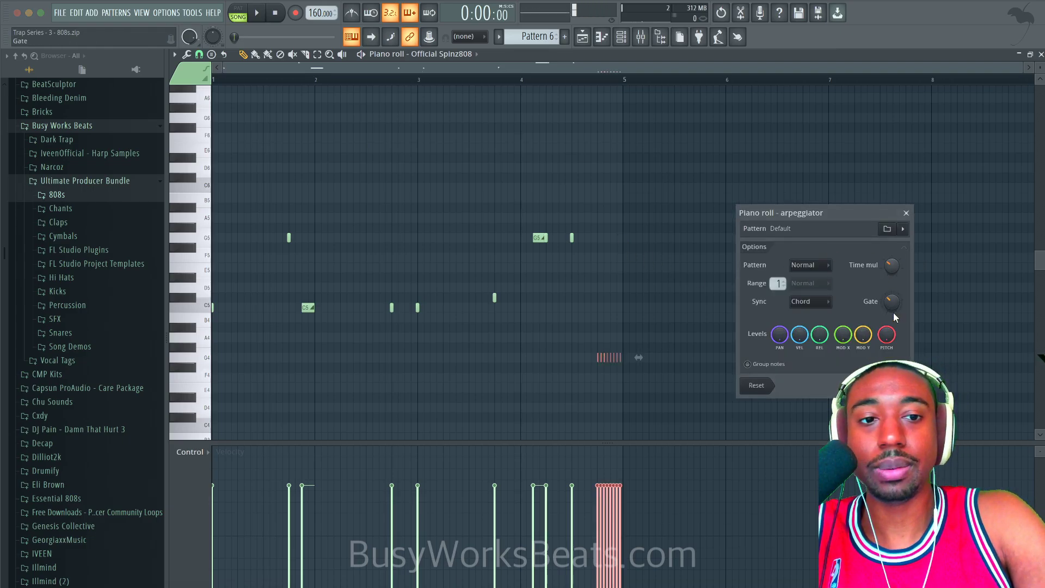
pyautogui.press('Return')
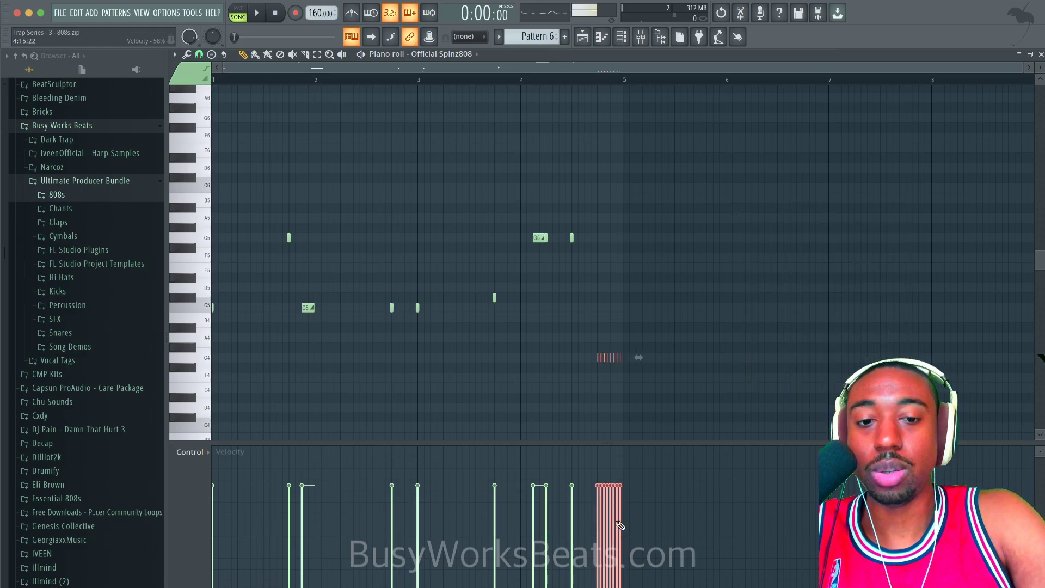
pyautogui.moveTo(621, 508); pyautogui.dragTo(594, 561)
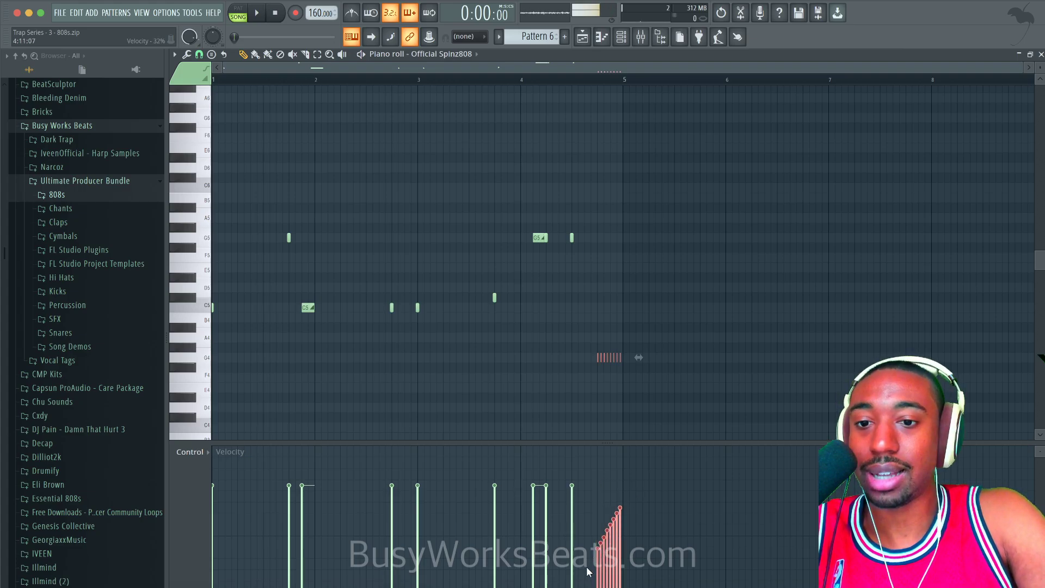
# Step: Enlarge the control lane, choose note velocity for it, and redraw a steeper rising velocity ramp across the G4 roll
pyautogui.doubleClick(818, 53)
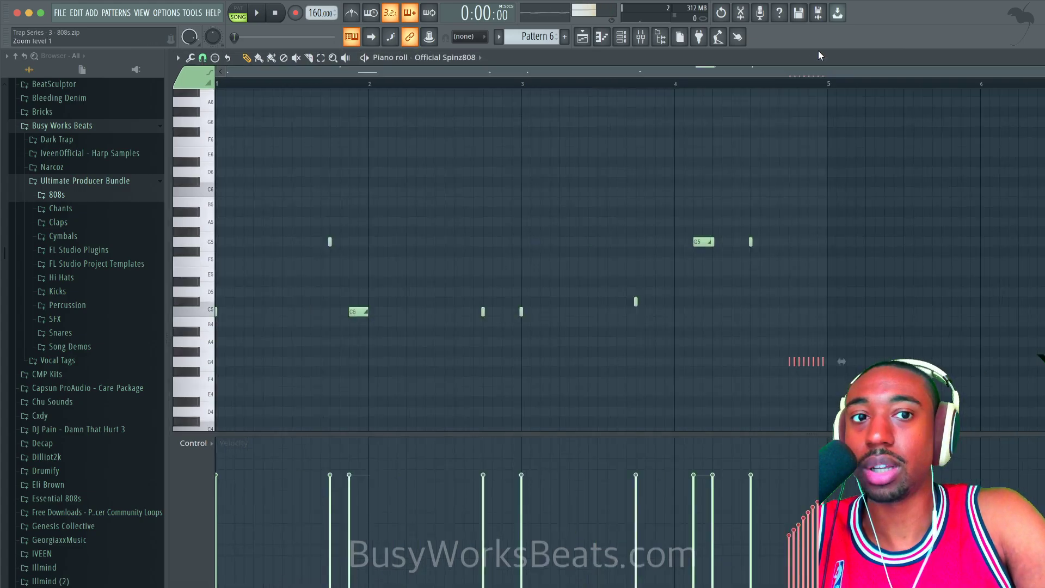
pyautogui.doubleClick(820, 56)
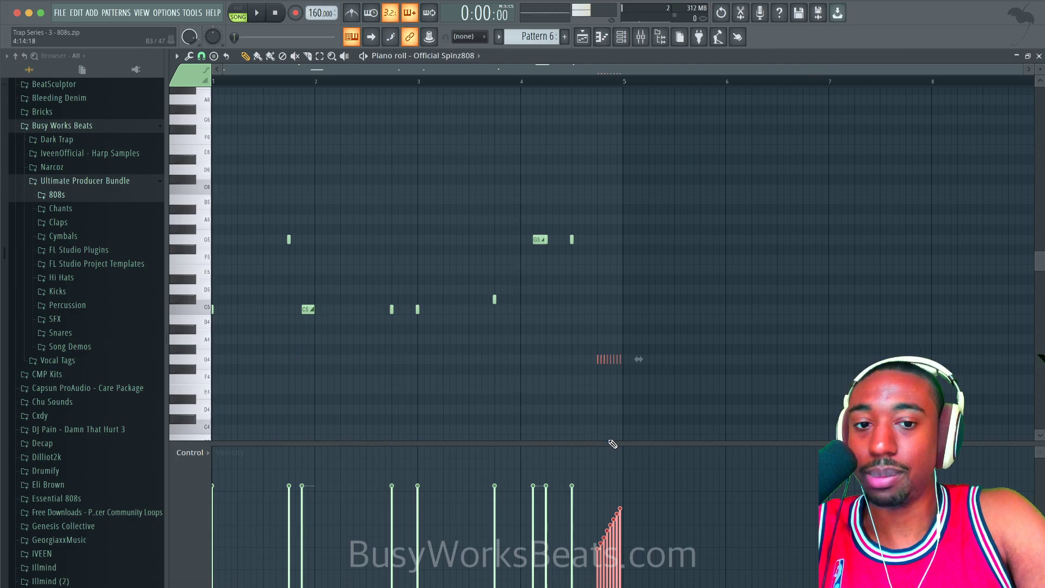
pyautogui.moveTo(604, 441); pyautogui.dragTo(607, 430)
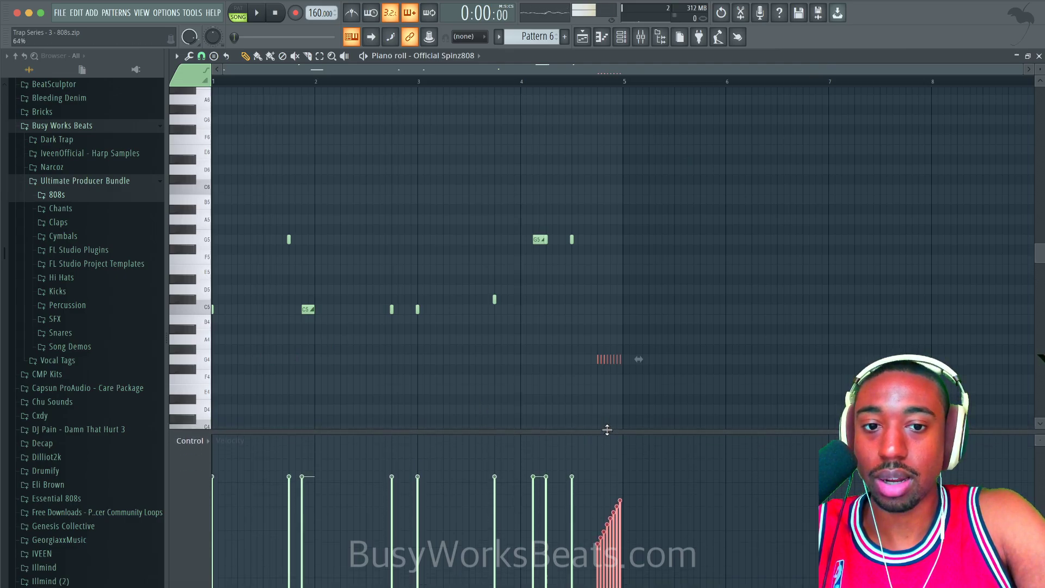
pyautogui.click(195, 440)
pyautogui.click(211, 479)
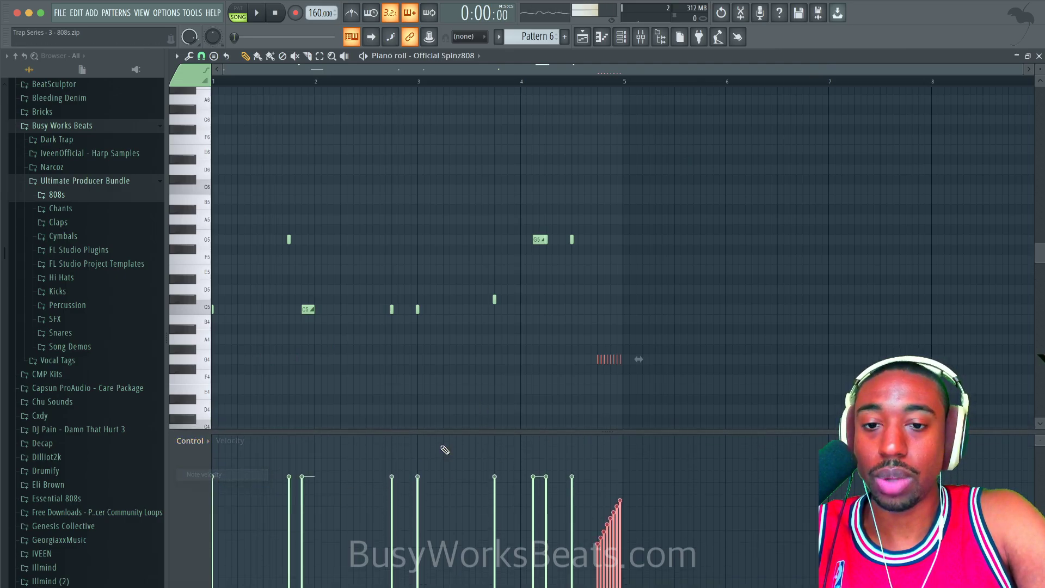
pyautogui.moveTo(599, 578)
pyautogui.mouseDown()
pyautogui.moveTo(625, 517)
pyautogui.moveTo(629, 482)
pyautogui.moveTo(616, 483)
pyautogui.moveTo(618, 471)
pyautogui.mouseUp()
# Step: Play back the beat to hear the 808 part with its new roll, and close the piano roll to return to the playlist
pyautogui.press('space')
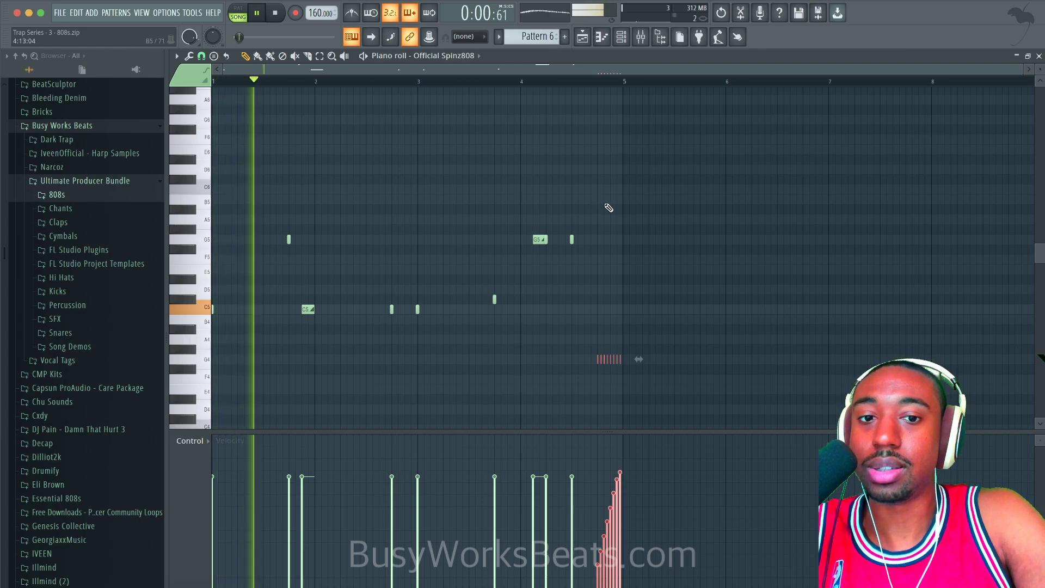
pyautogui.scroll(1, 622, 286)
pyautogui.scroll(6, 621, 287)
pyautogui.scroll(-5, 611, 321)
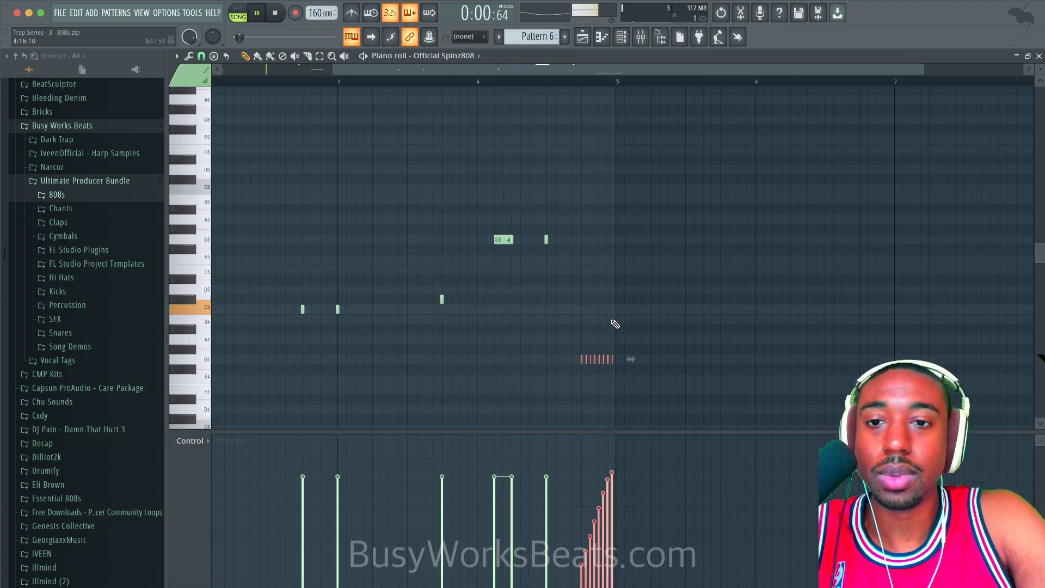
pyautogui.press('space')
pyautogui.click(1038, 56)
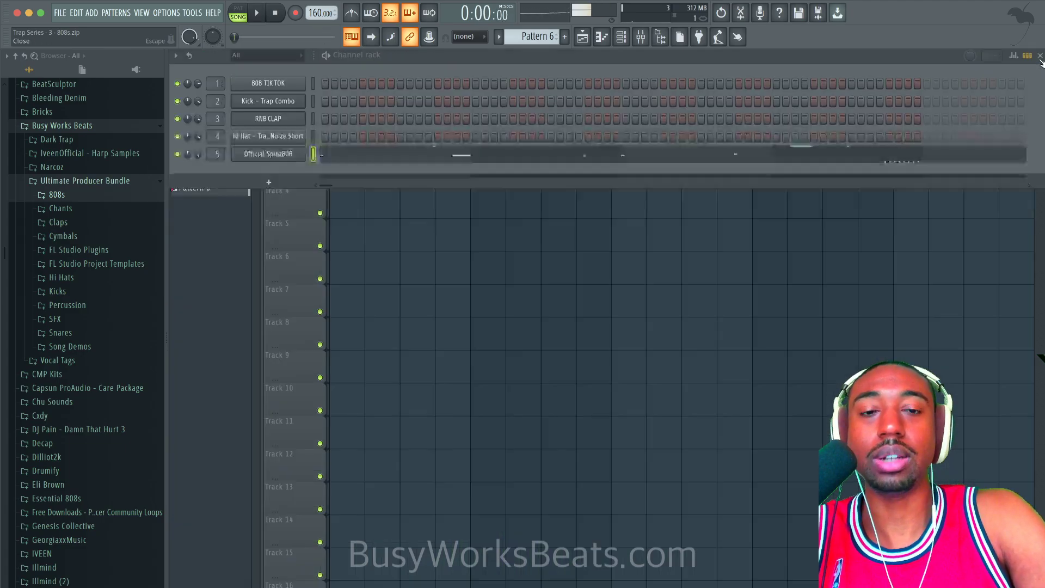
pyautogui.rightClick(481, 201)
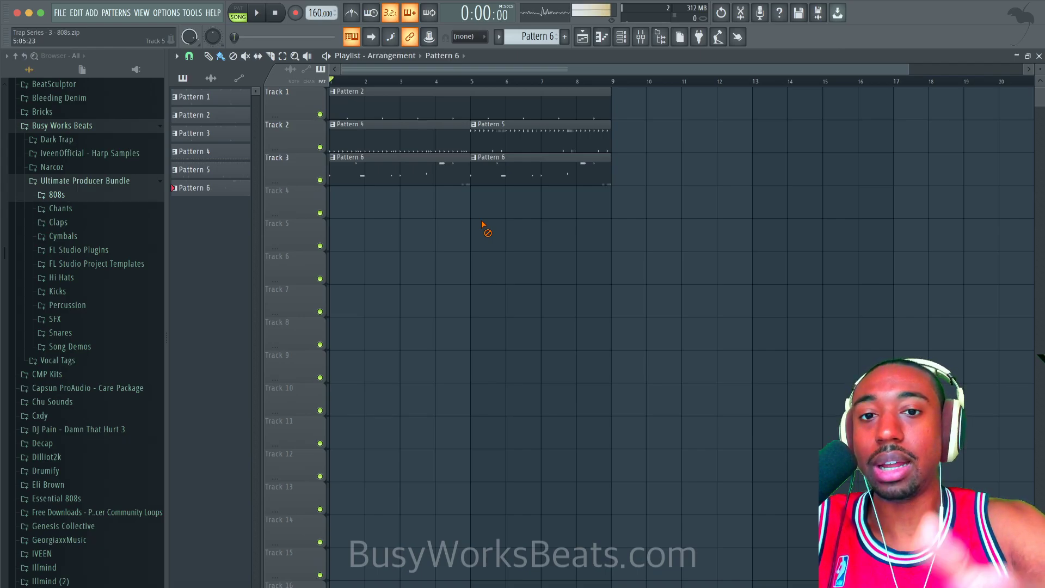
# Step: Save the project as the zipped song file "Trap Series - 3 - 808s" in the Project Files folder inside Tutorials
pyautogui.press('super+s')
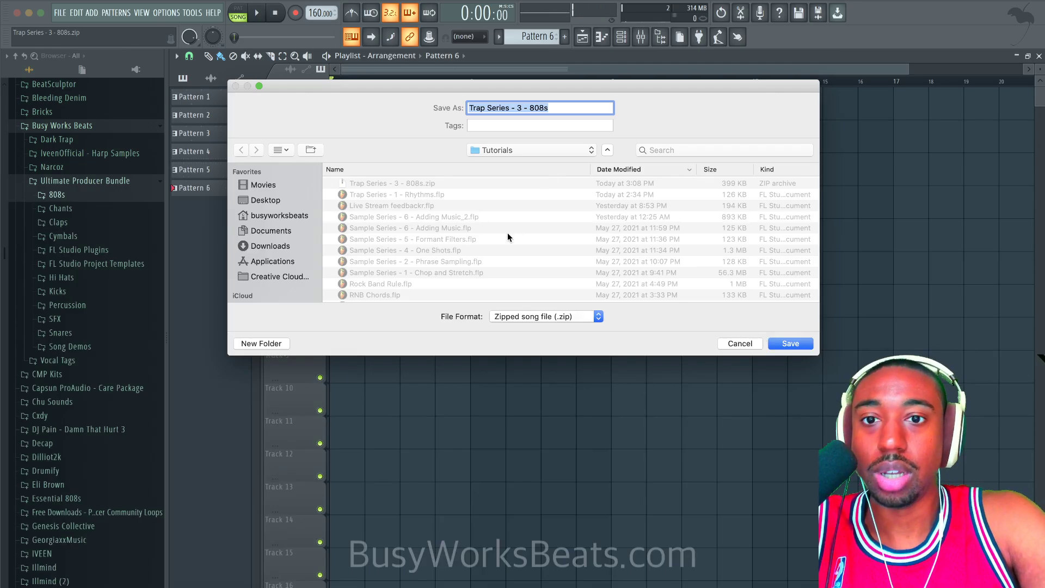
pyautogui.scroll(-15, 507, 232)
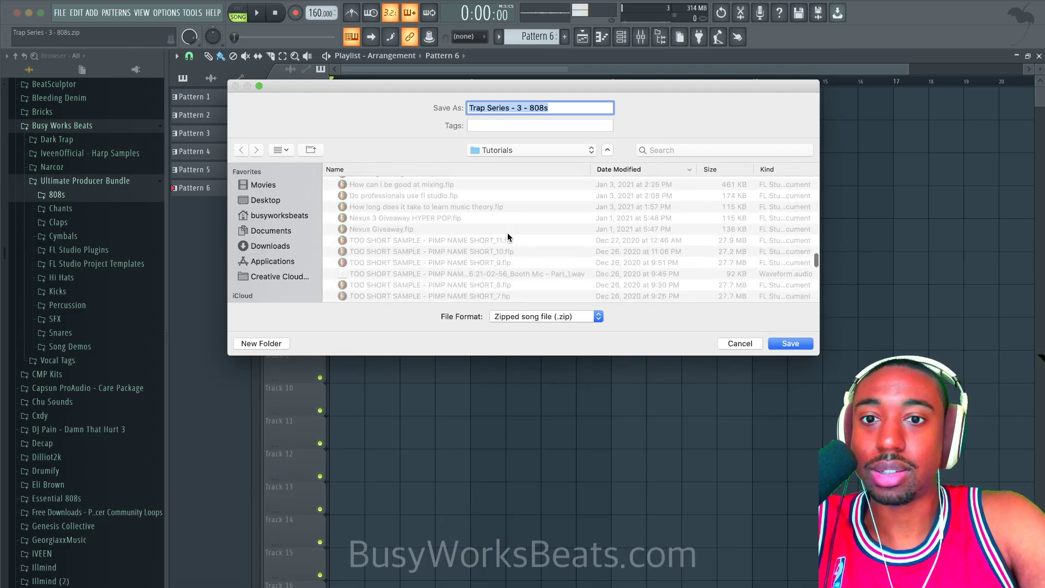
pyautogui.scroll(-10, 508, 233)
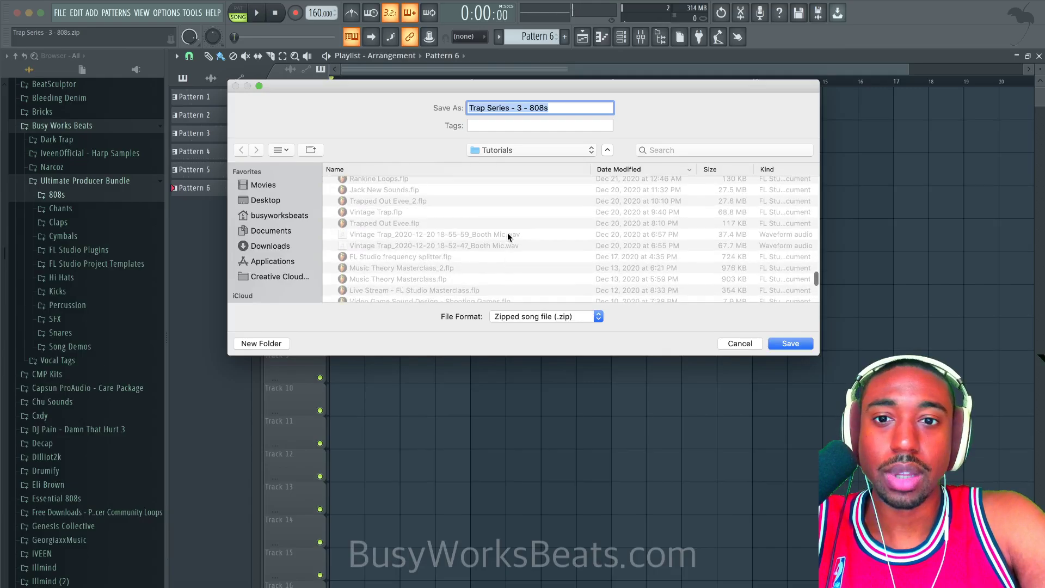
pyautogui.scroll(5, 507, 235)
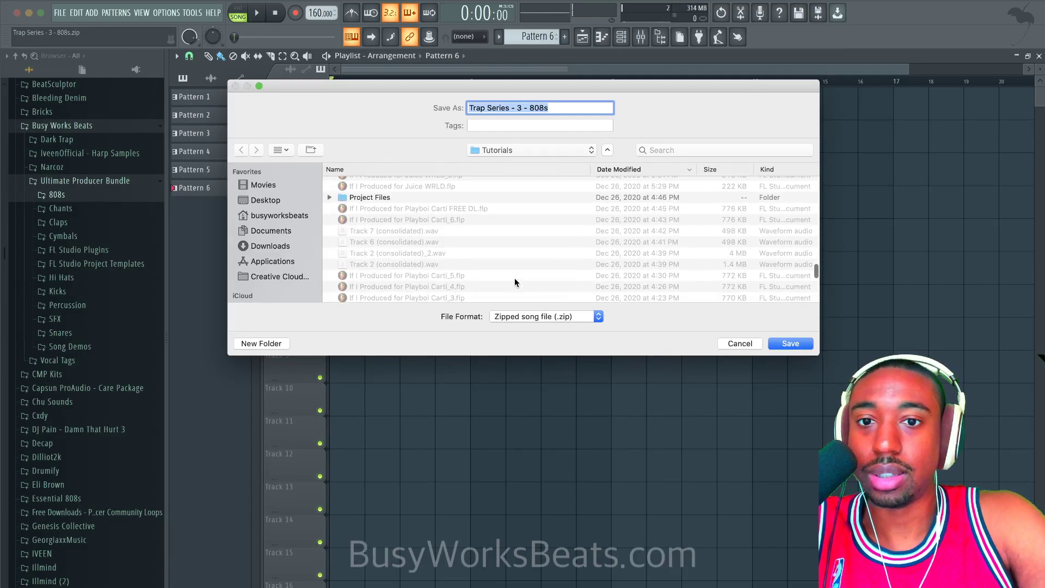
pyautogui.scroll(3, 514, 282)
pyautogui.doubleClick(382, 274)
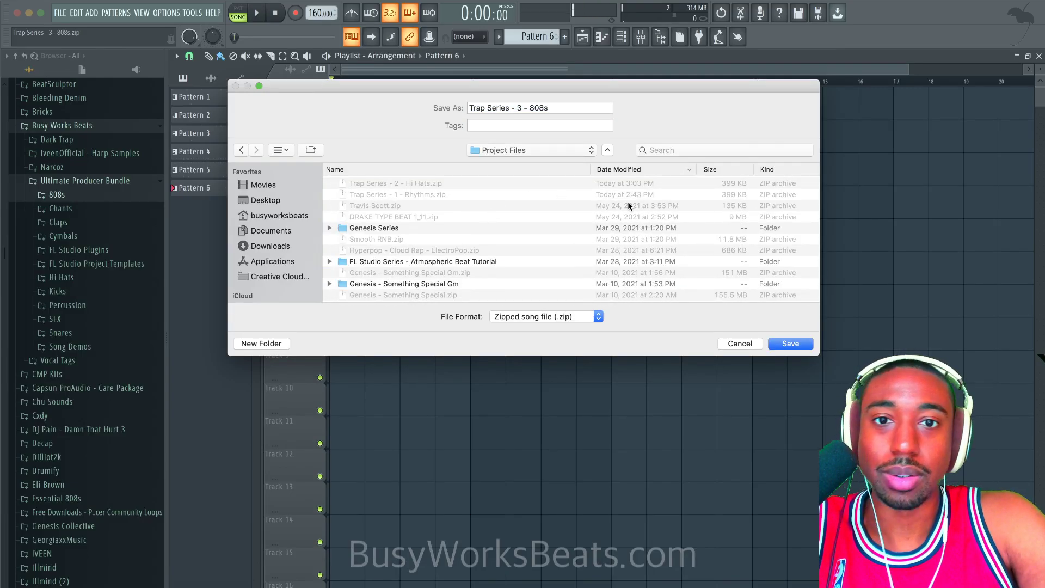
pyautogui.click(790, 343)
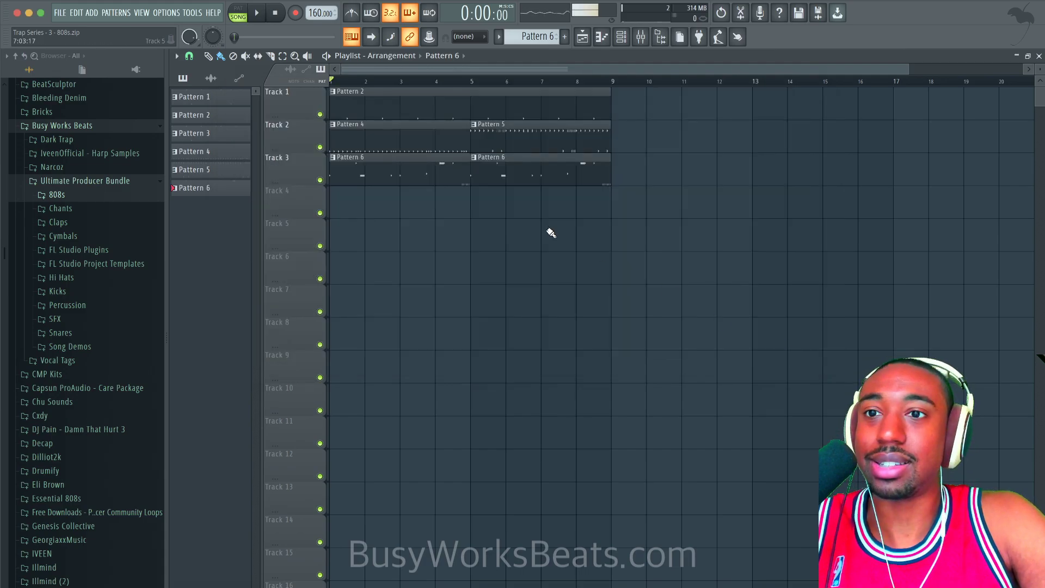